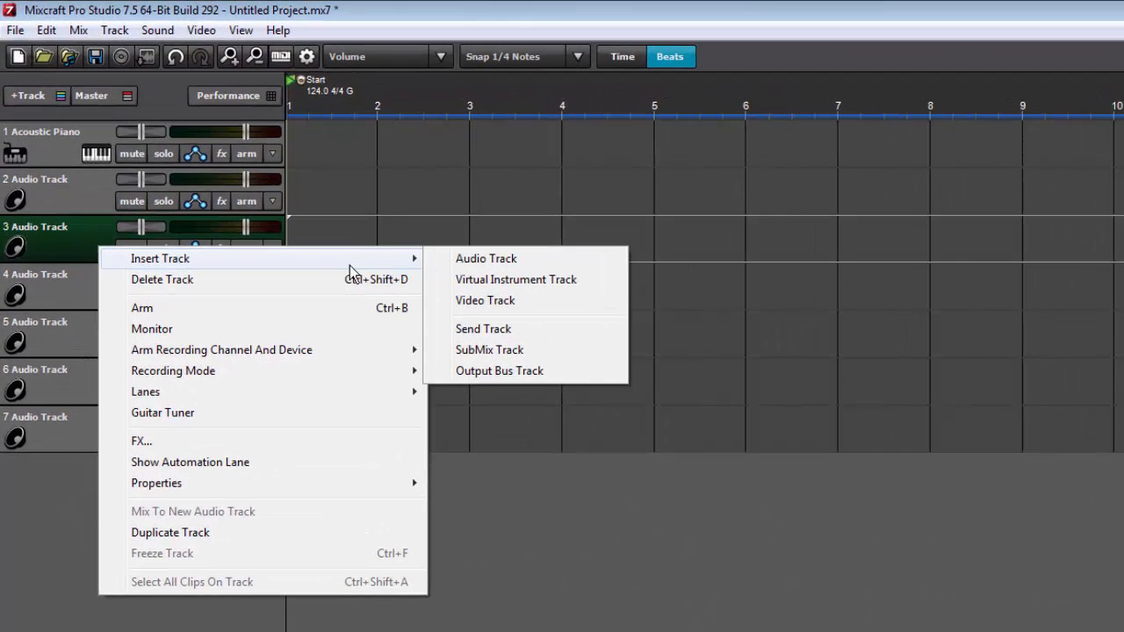
- Insert a SubMix track at the third track position and name it Drums
{"action": "left_click", "coordinate": [529, 353]}
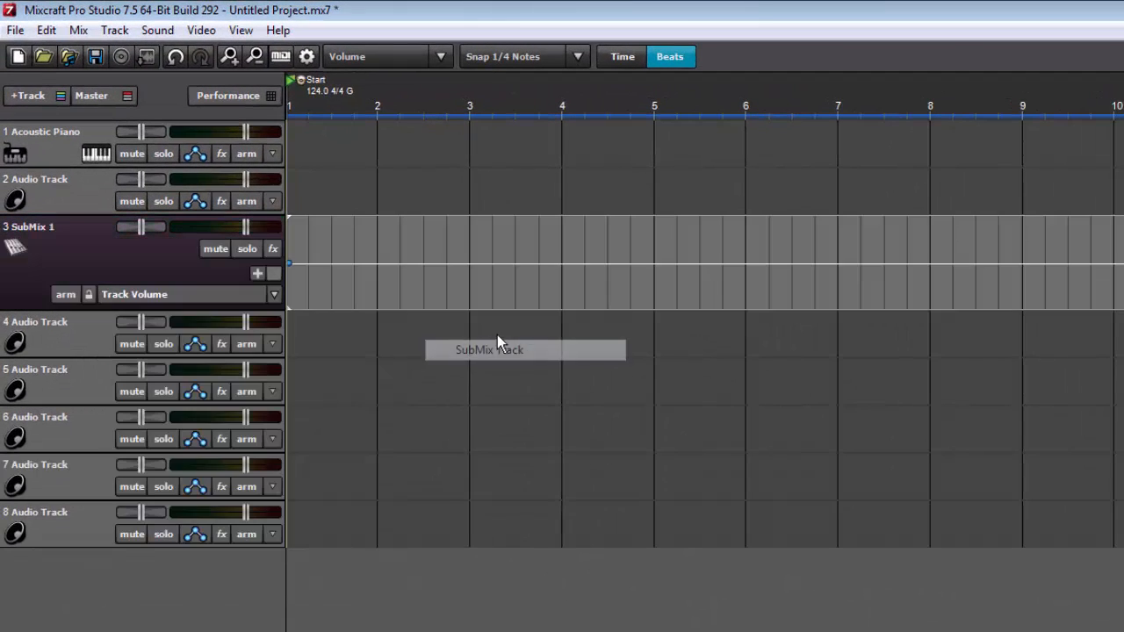
{"action": "double_click", "coordinate": [43, 233]}
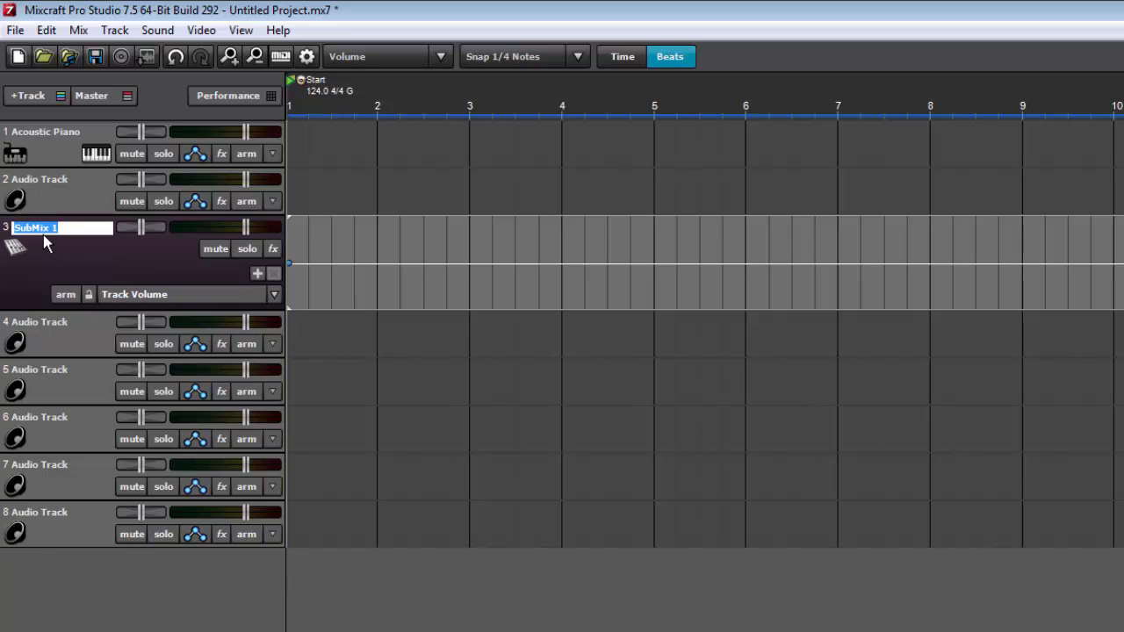
{"action": "type", "text": "Drums"}
{"action": "key", "text": "Return"}
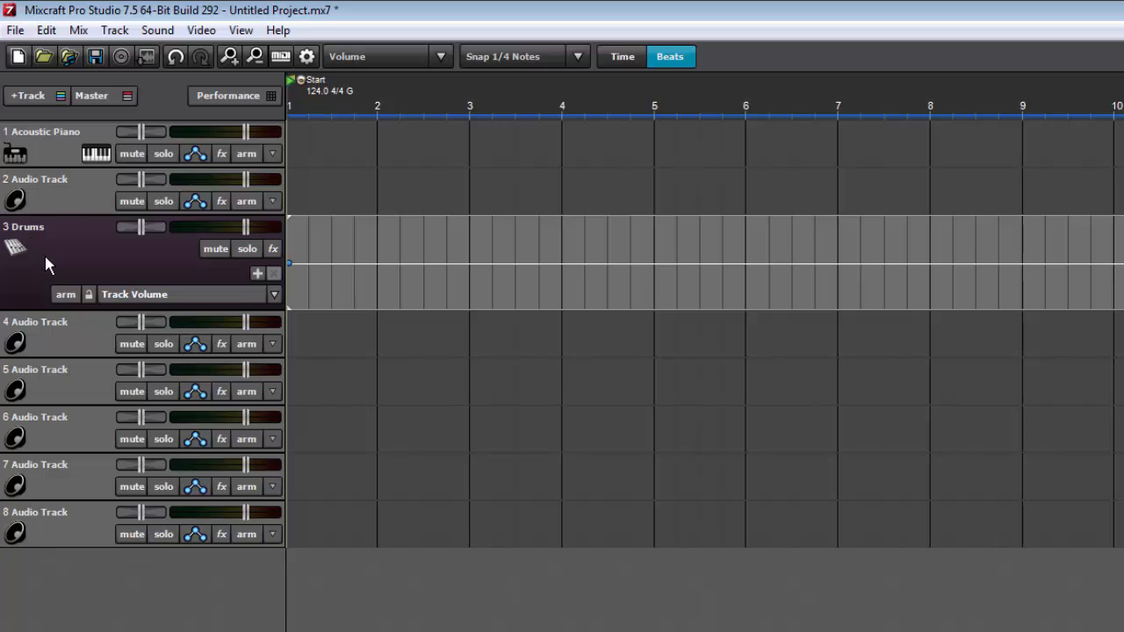
- Move the Drums submix directly below the Acoustic Piano track and nest the three audio tracks beneath it inside the submix
{"action": "left_click_drag", "start_coordinate": [50, 258], "coordinate": [59, 212]}
{"action": "left_click_drag", "start_coordinate": [66, 286], "coordinate": [64, 263]}
{"action": "left_click_drag", "start_coordinate": [78, 343], "coordinate": [83, 344]}
{"action": "left_click_drag", "start_coordinate": [77, 388], "coordinate": [81, 387]}
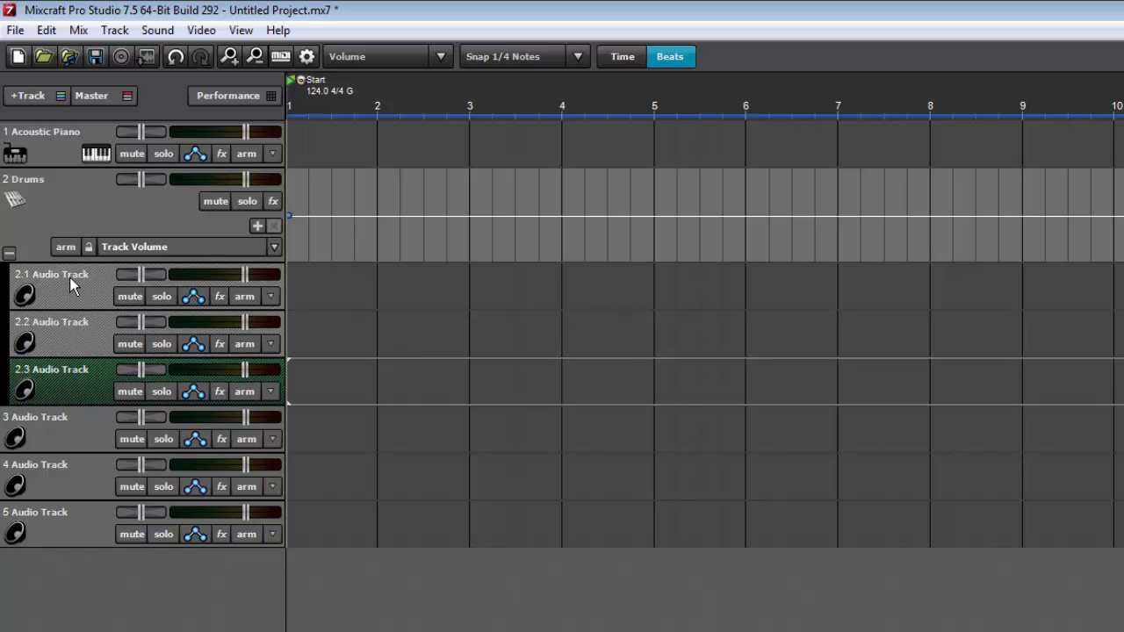
- Rename the three audio tracks nested in the Drums submix as Kick, Snare and HH, in that order
{"action": "double_click", "coordinate": [70, 278]}
{"action": "type", "text": "Ki"}
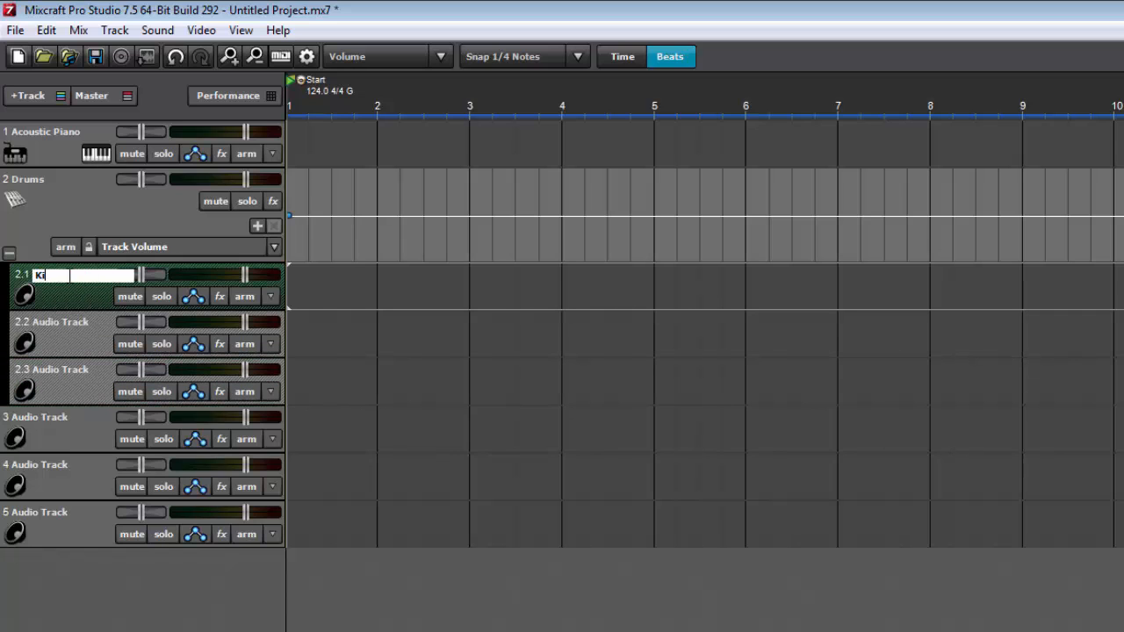
{"action": "type", "text": "ck"}
{"action": "key", "text": "Return"}
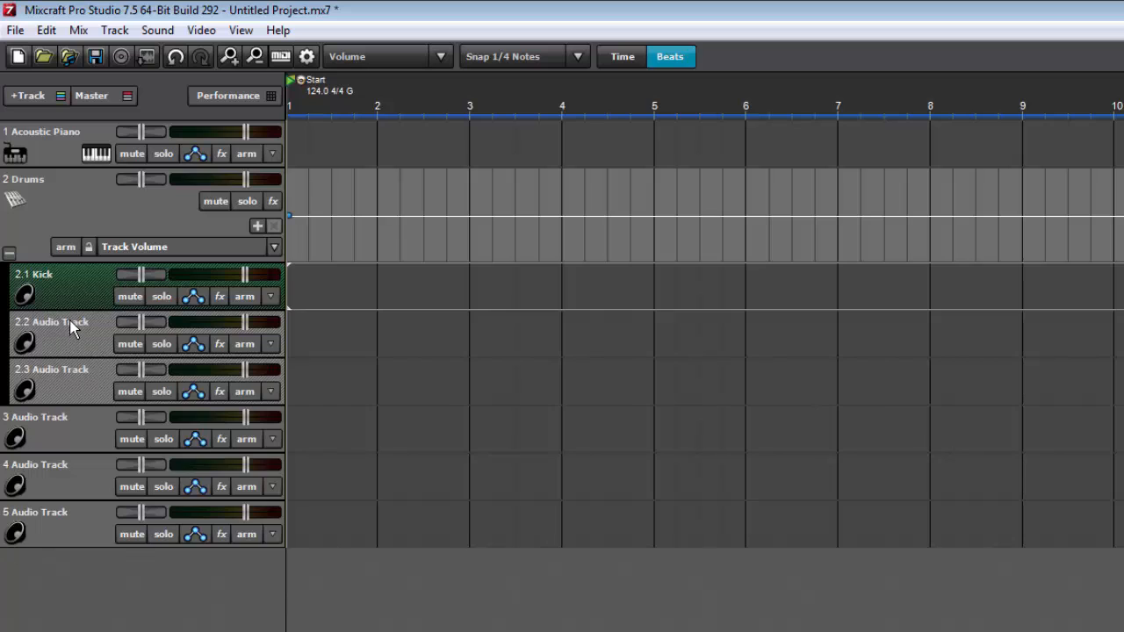
{"action": "double_click", "coordinate": [70, 323]}
{"action": "type", "text": "Sna"}
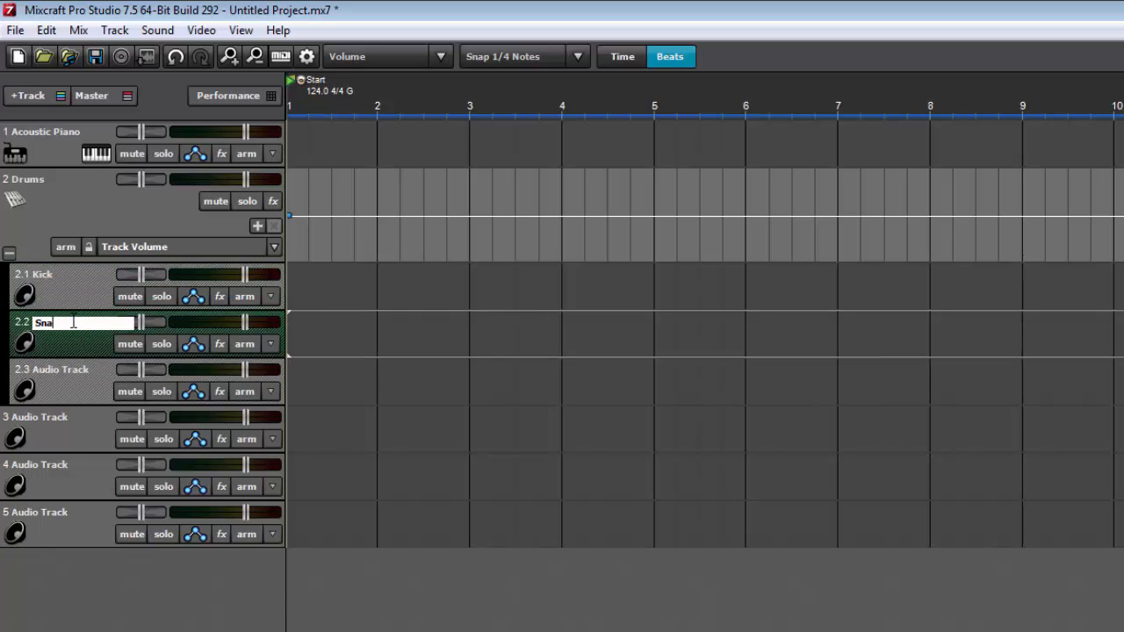
{"action": "type", "text": "re"}
{"action": "key", "text": "Return"}
{"action": "double_click", "coordinate": [64, 372]}
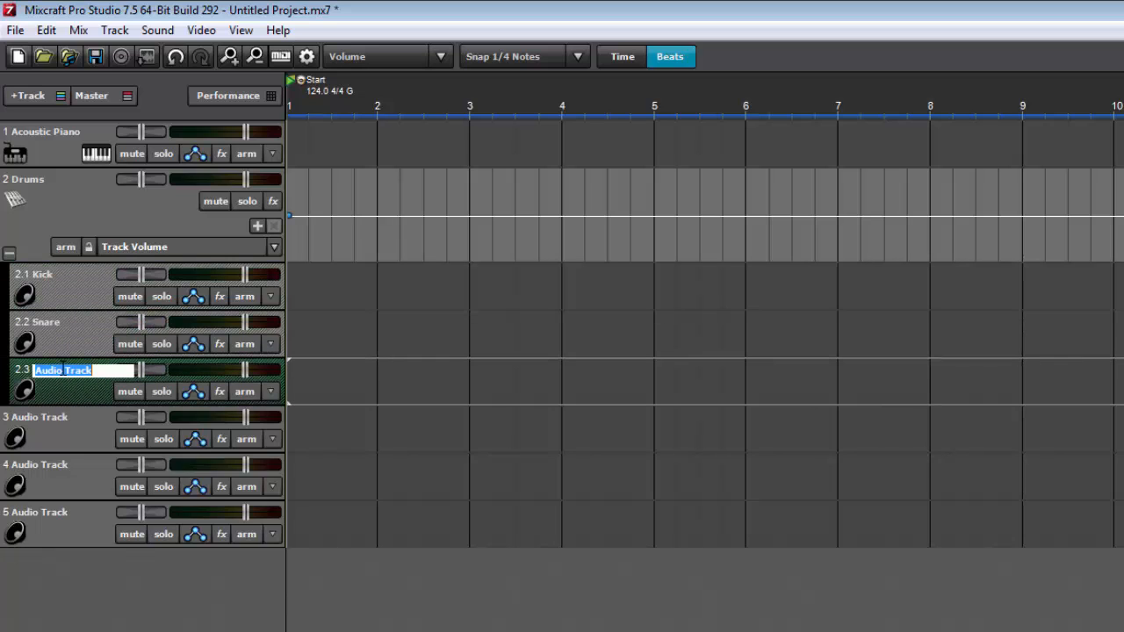
{"action": "key", "text": "Return"}
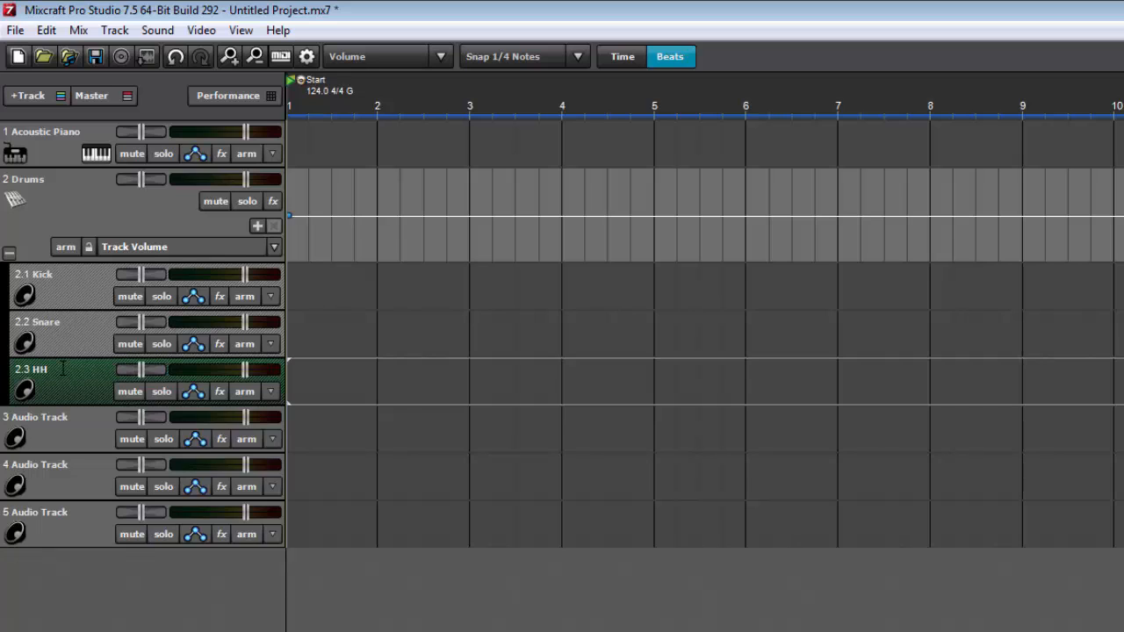
- Limit the sound library to Samples, search it for "kick" and sort the results by song kit
{"action": "left_click", "coordinate": [301, 293]}
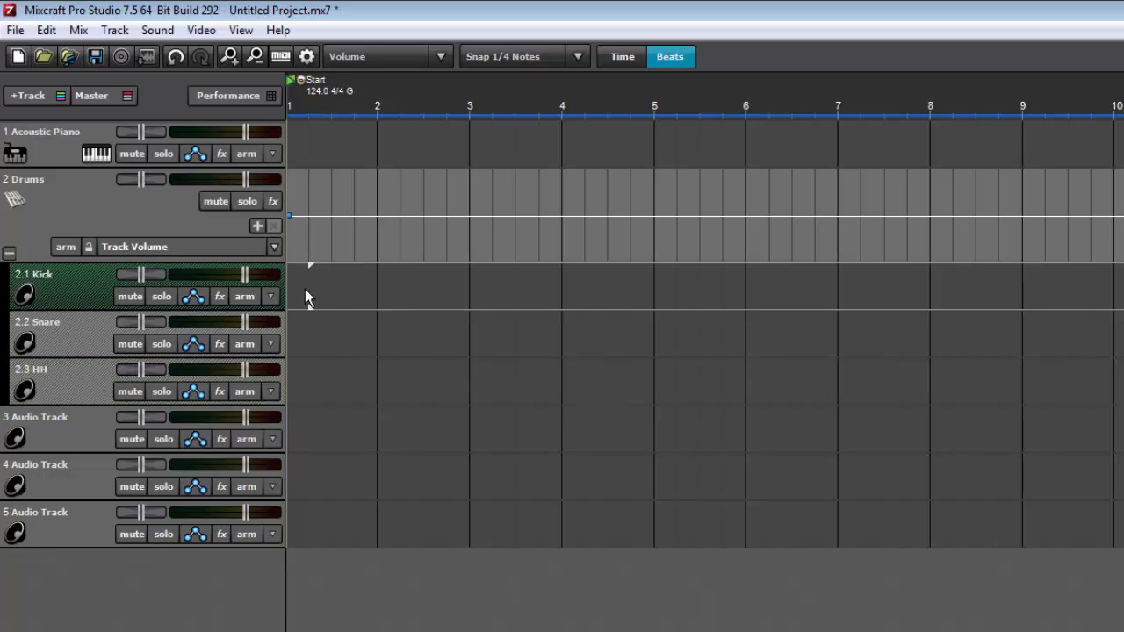
{"action": "left_click_drag", "start_coordinate": [260, 631], "coordinate": [268, 524]}
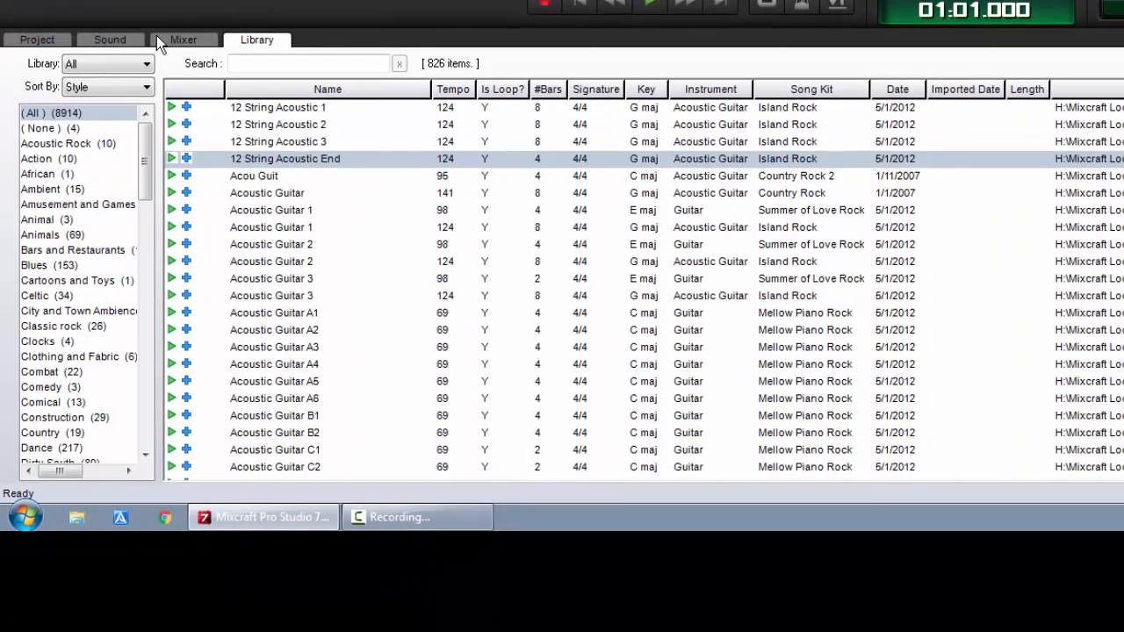
{"action": "left_click", "coordinate": [101, 66]}
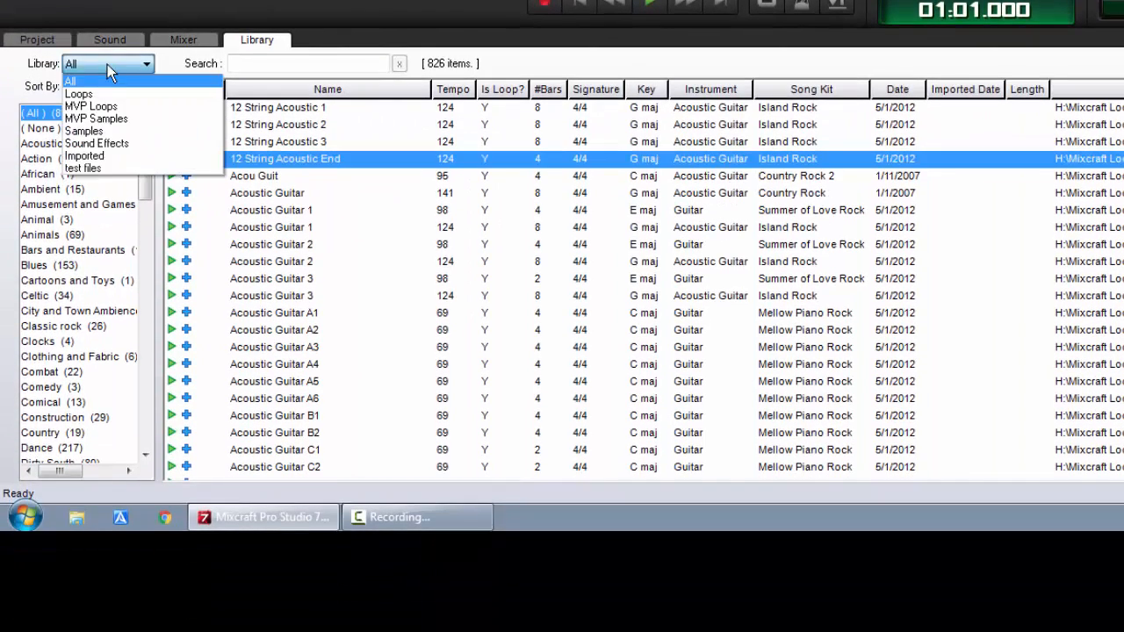
{"action": "left_click", "coordinate": [99, 133]}
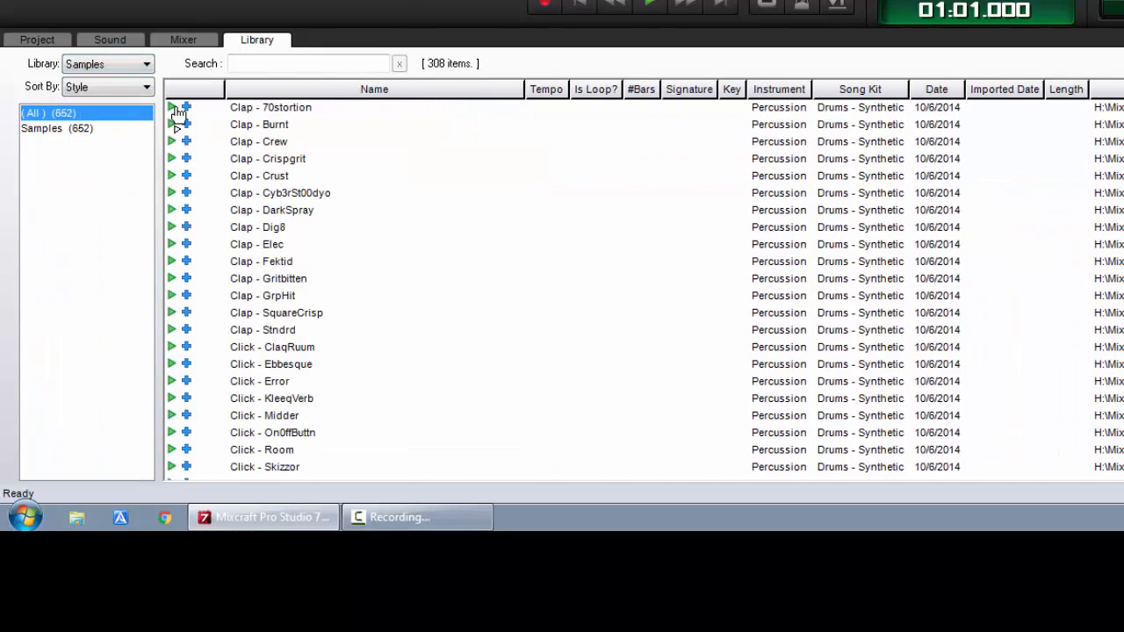
{"action": "left_click", "coordinate": [285, 62]}
{"action": "type", "text": "kick"}
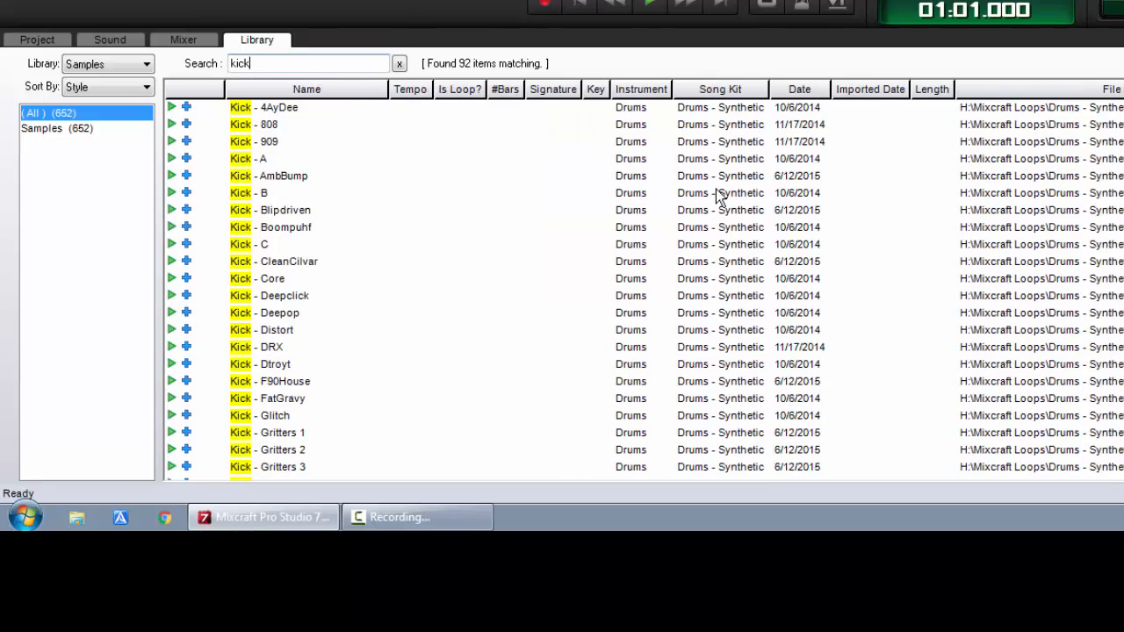
{"action": "left_click", "coordinate": [721, 100]}
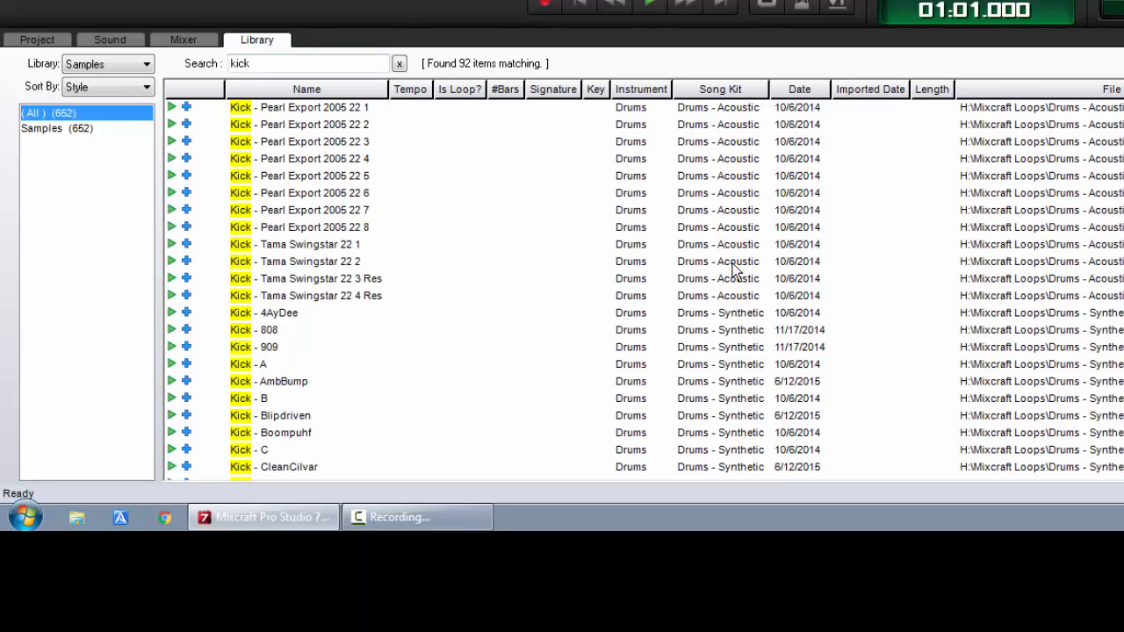
- Audition two Tama Swingstar kicks and place "Kick - Tama Swingstar 22 1" at the start of the Kick track
{"action": "left_click", "coordinate": [315, 260]}
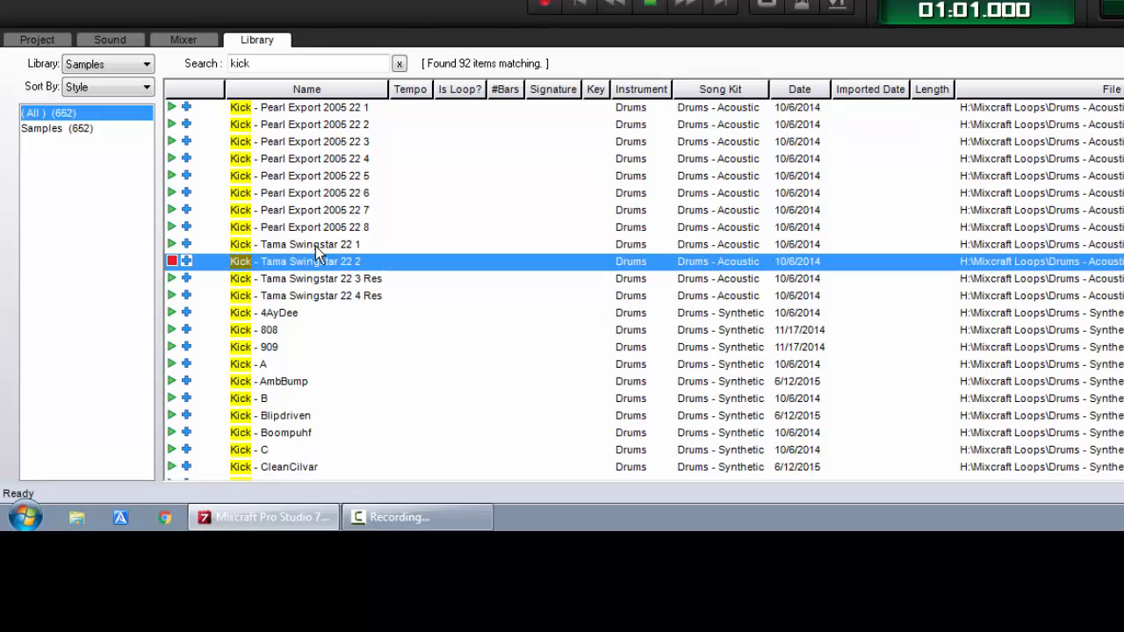
{"action": "left_click", "coordinate": [316, 245]}
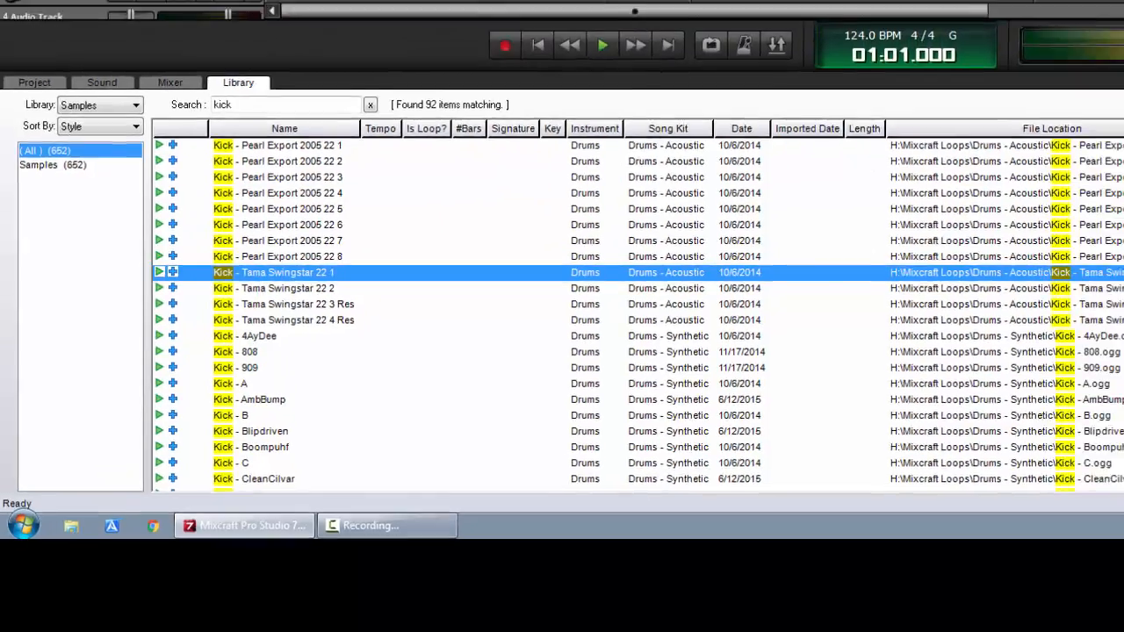
{"action": "left_click_drag", "start_coordinate": [288, 273], "coordinate": [183, 15]}
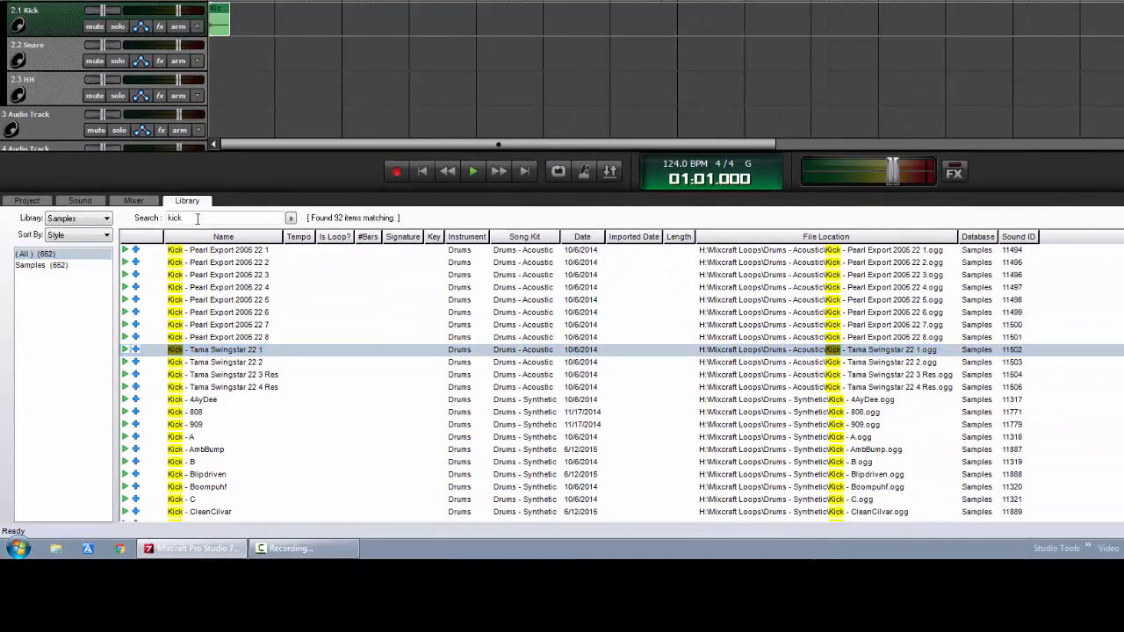
- Search the samples for "snare", audition several, and place "Snare - Unknown Brass VF Oak 1" at the start of the Snare track
{"action": "left_click_drag", "start_coordinate": [197, 218], "coordinate": [147, 223]}
{"action": "type", "text": "s"}
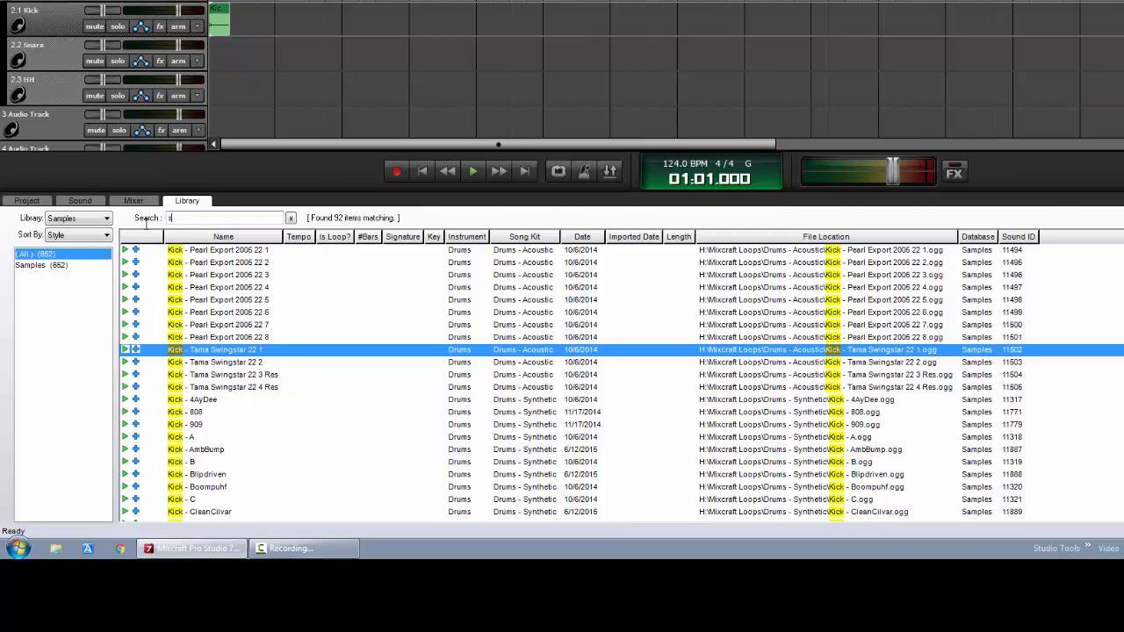
{"action": "type", "text": "nare"}
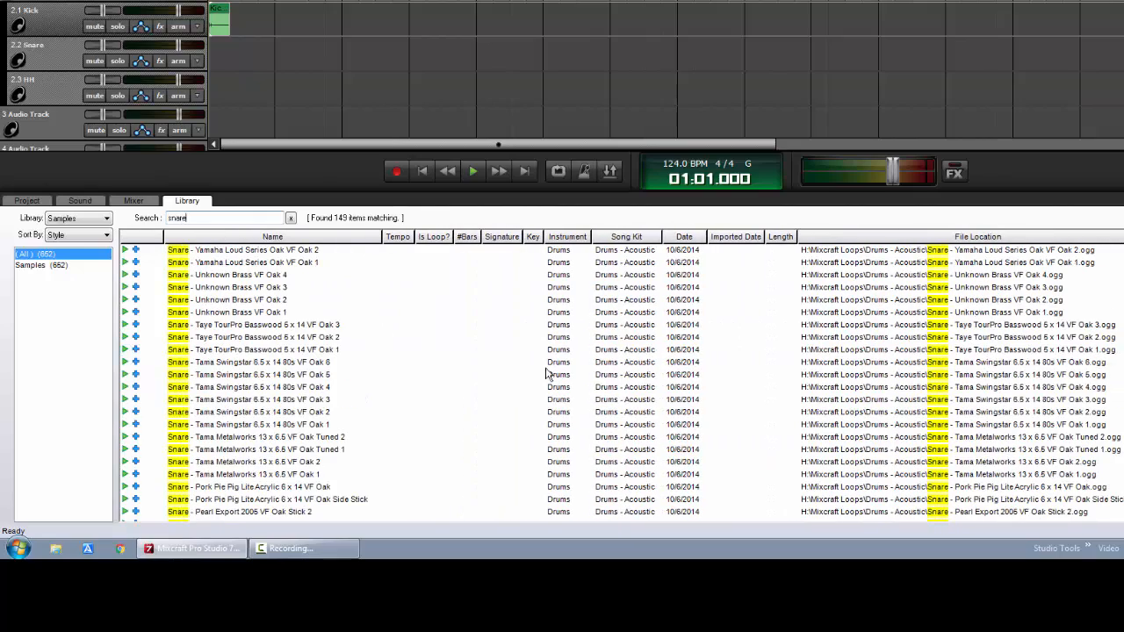
{"action": "left_click", "coordinate": [269, 365]}
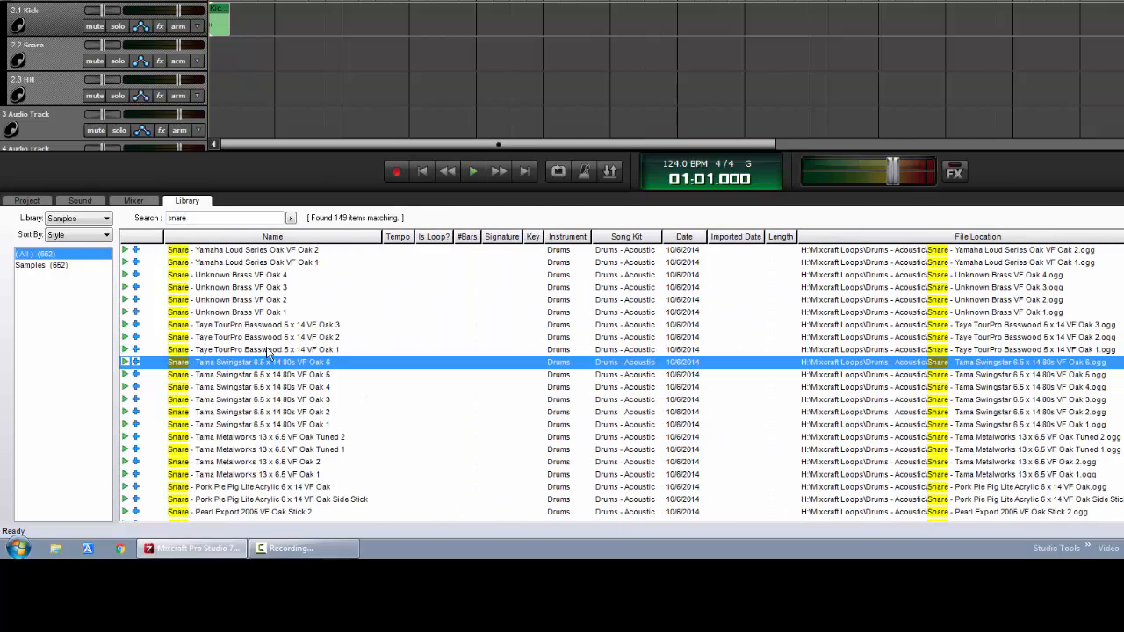
{"action": "left_click", "coordinate": [267, 351]}
{"action": "left_click", "coordinate": [266, 340]}
{"action": "left_click", "coordinate": [266, 327]}
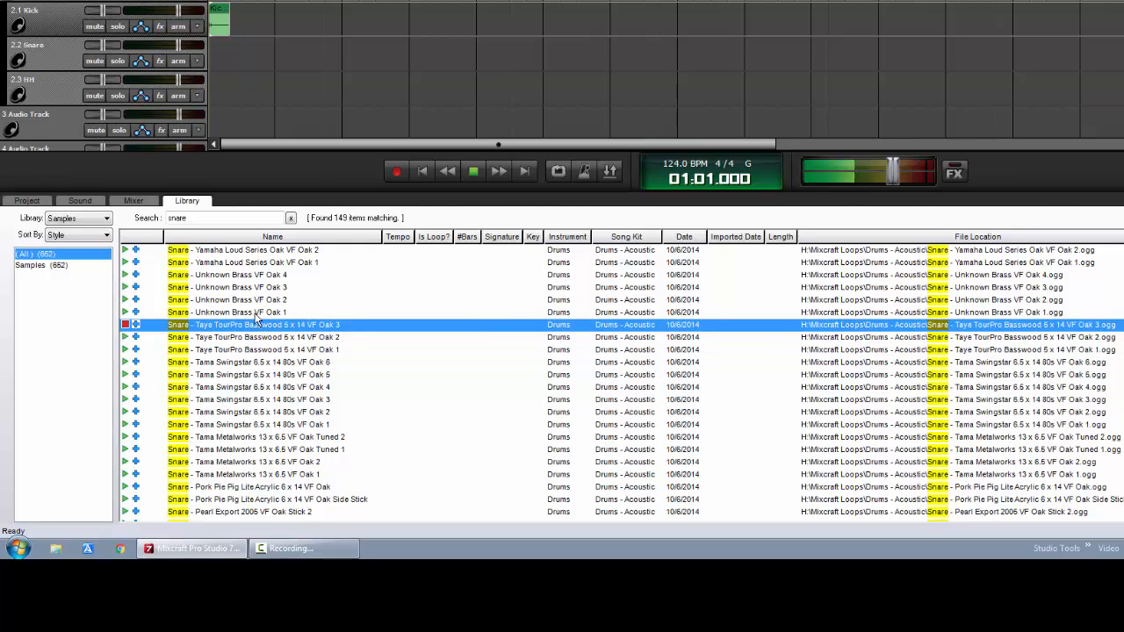
{"action": "left_click", "coordinate": [267, 316]}
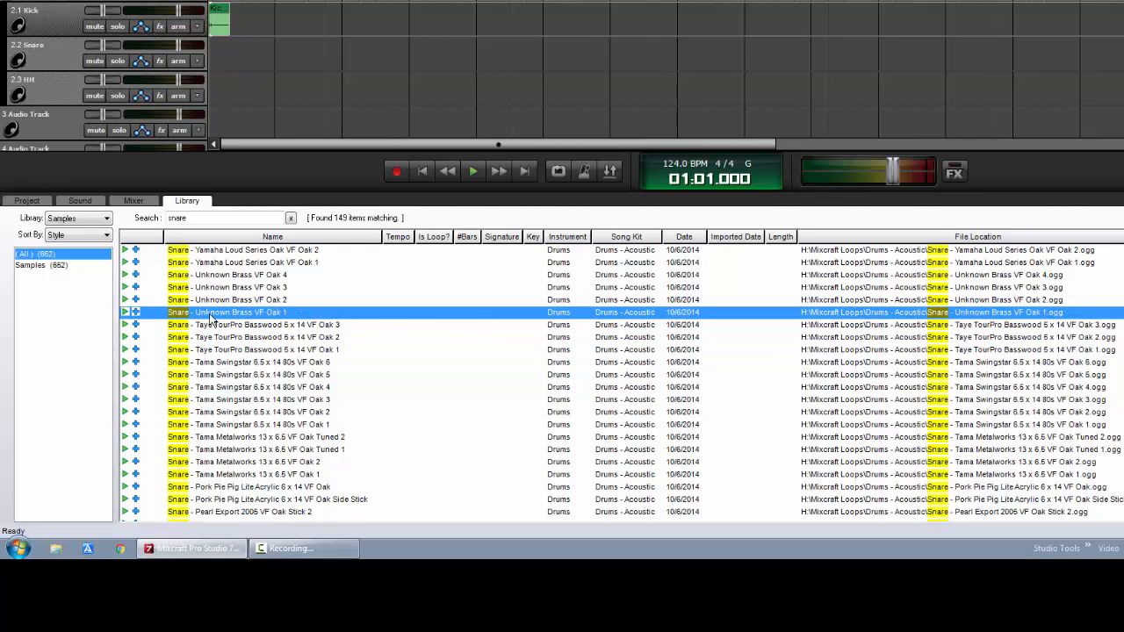
{"action": "left_click_drag", "start_coordinate": [347, 158], "coordinate": [216, 54]}
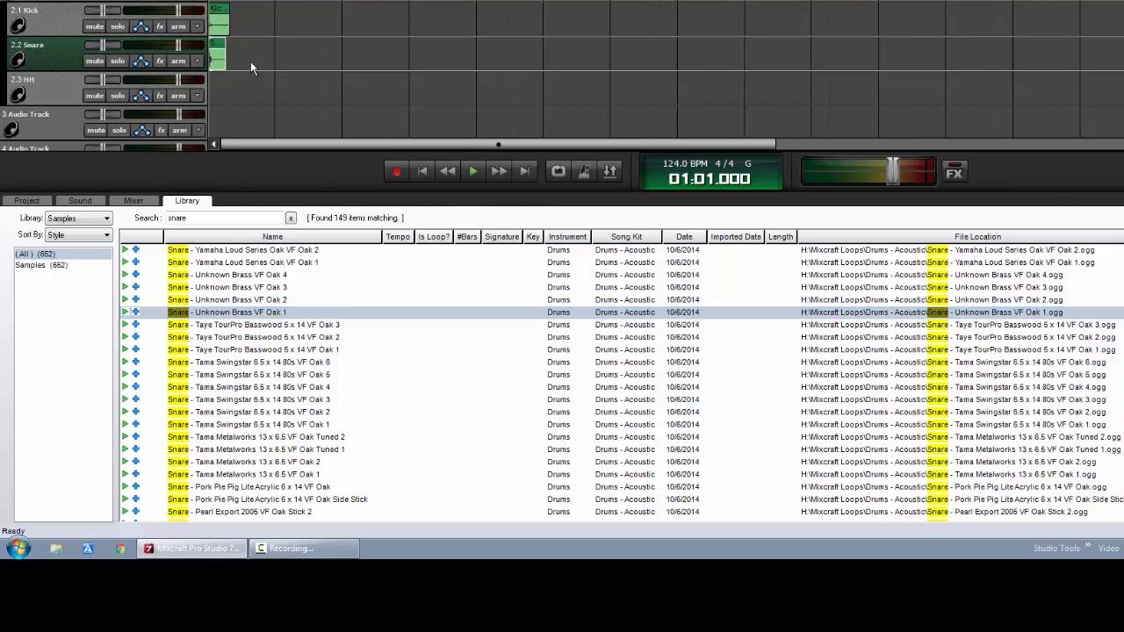
- Search the samples for "hat", audition a few, and place "Hat - Sabian B8 14 6 Half" at the start of the HH track
{"action": "left_click_drag", "start_coordinate": [206, 217], "coordinate": [149, 222]}
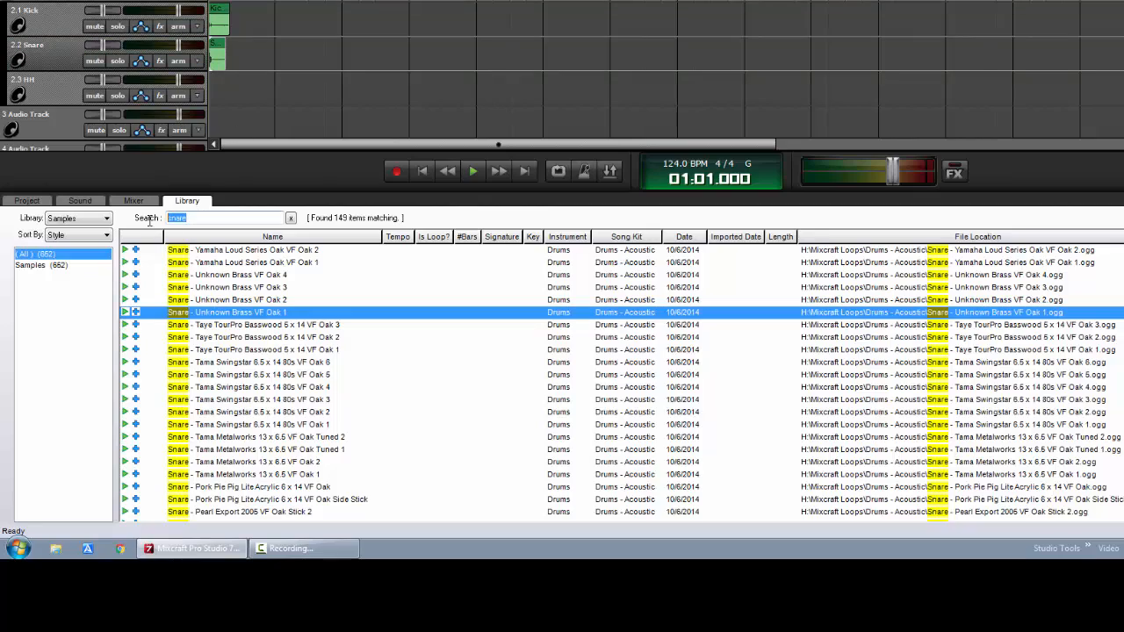
{"action": "type", "text": "hi"}
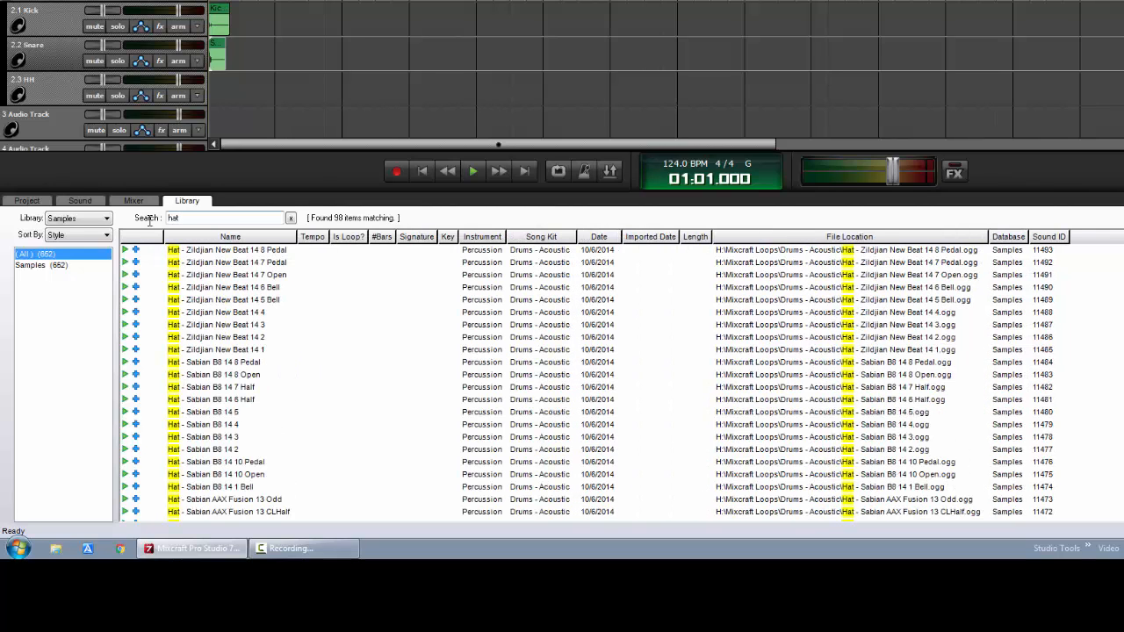
{"action": "left_click", "coordinate": [220, 339]}
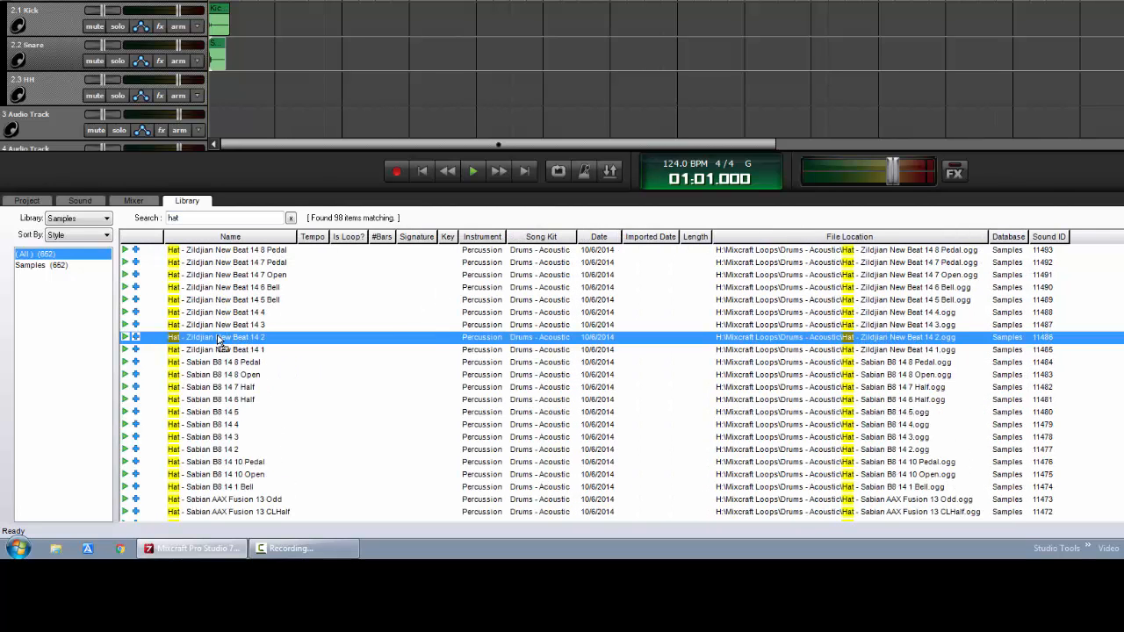
{"action": "scroll", "coordinate": [255, 325], "scroll_direction": "down", "scroll_amount": 2}
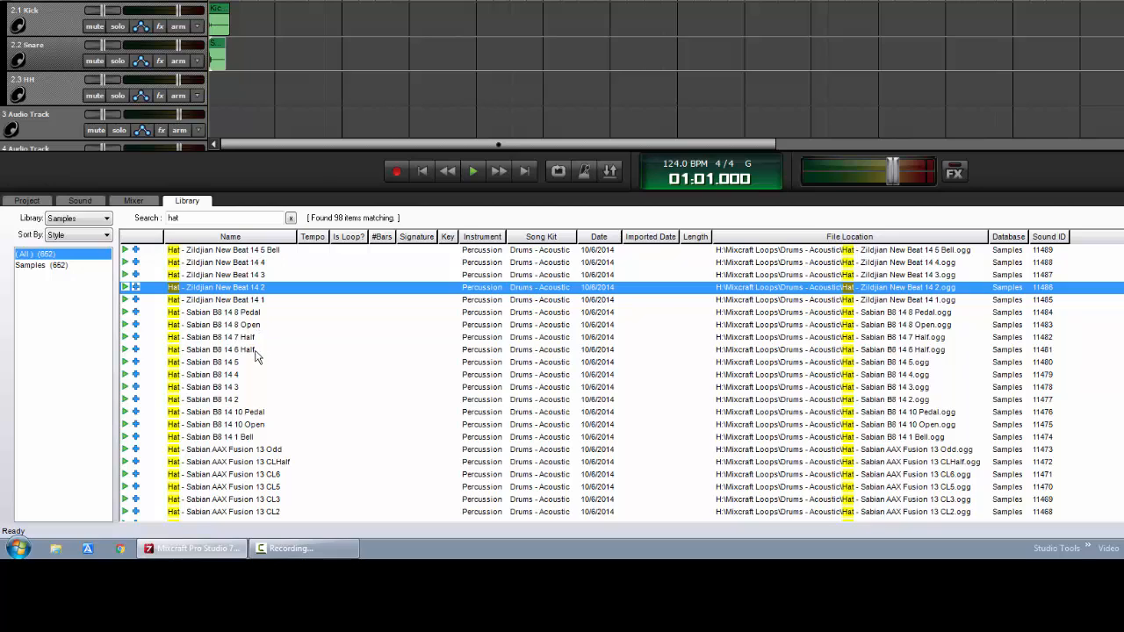
{"action": "left_click", "coordinate": [242, 351]}
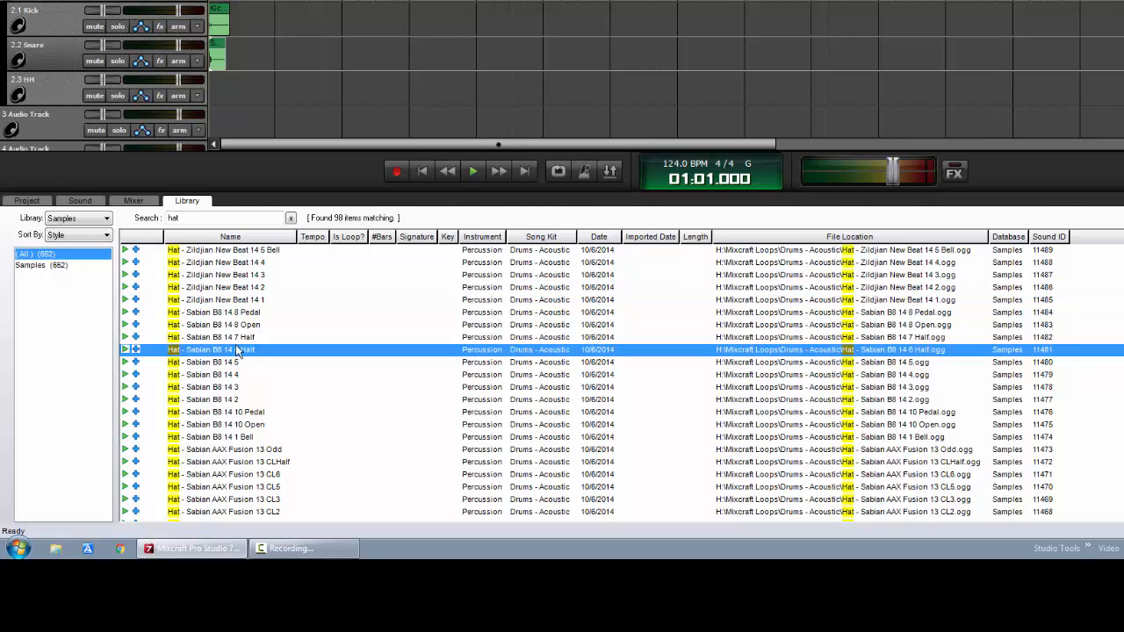
{"action": "left_click", "coordinate": [235, 341]}
{"action": "left_click", "coordinate": [238, 350]}
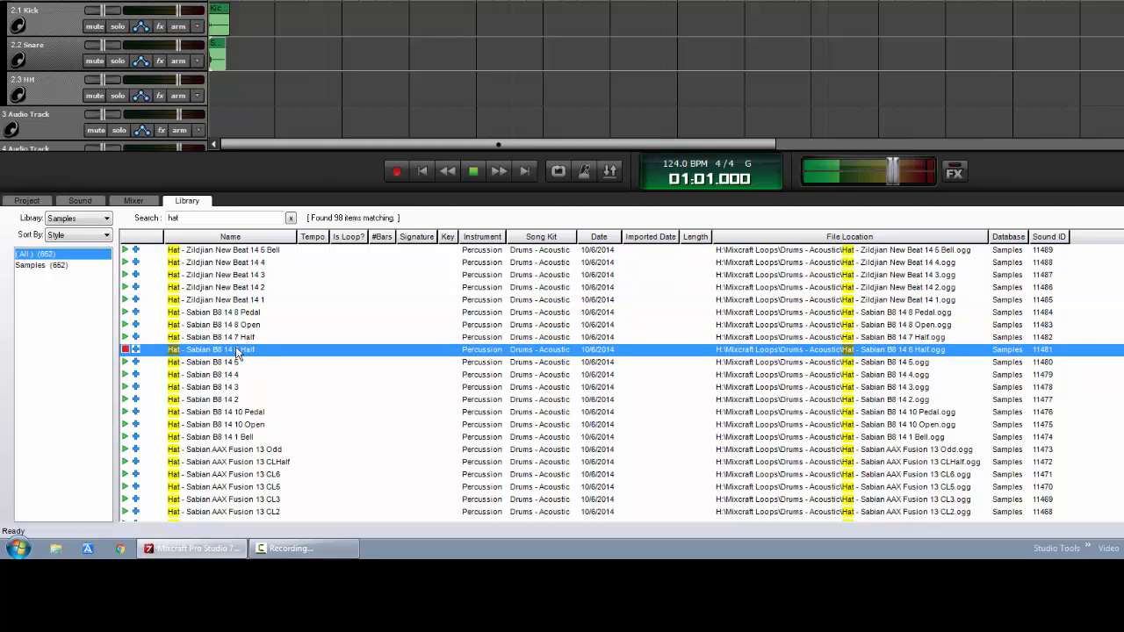
{"action": "left_click_drag", "start_coordinate": [296, 313], "coordinate": [186, 90]}
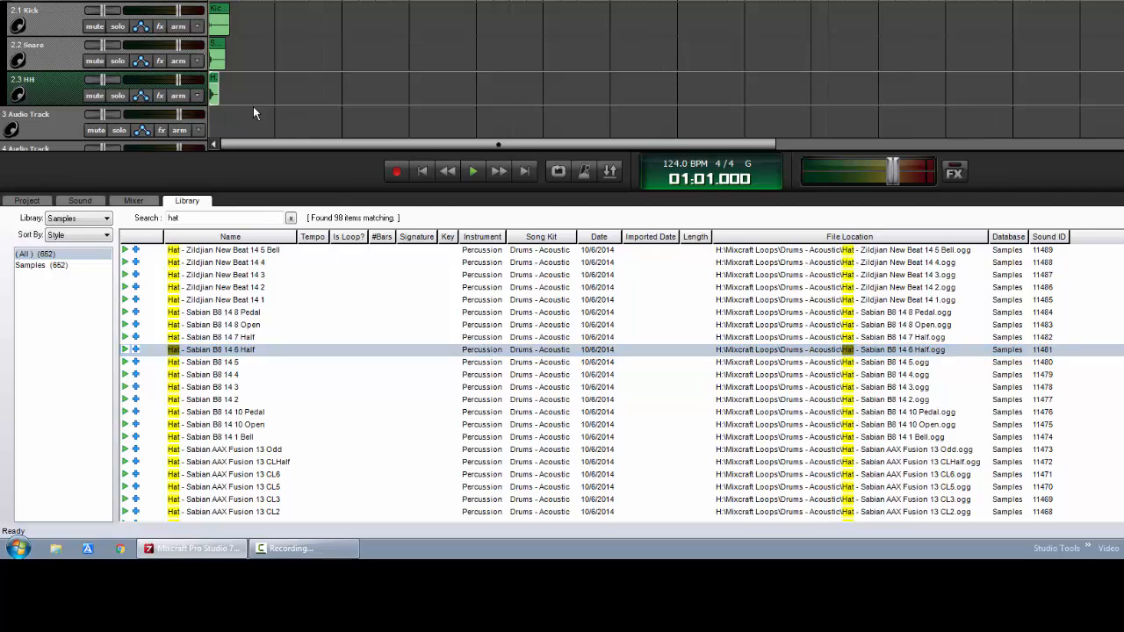
- Set the timeline snap to 1/4 notes
{"action": "left_click_drag", "start_coordinate": [209, 166], "coordinate": [243, 438]}
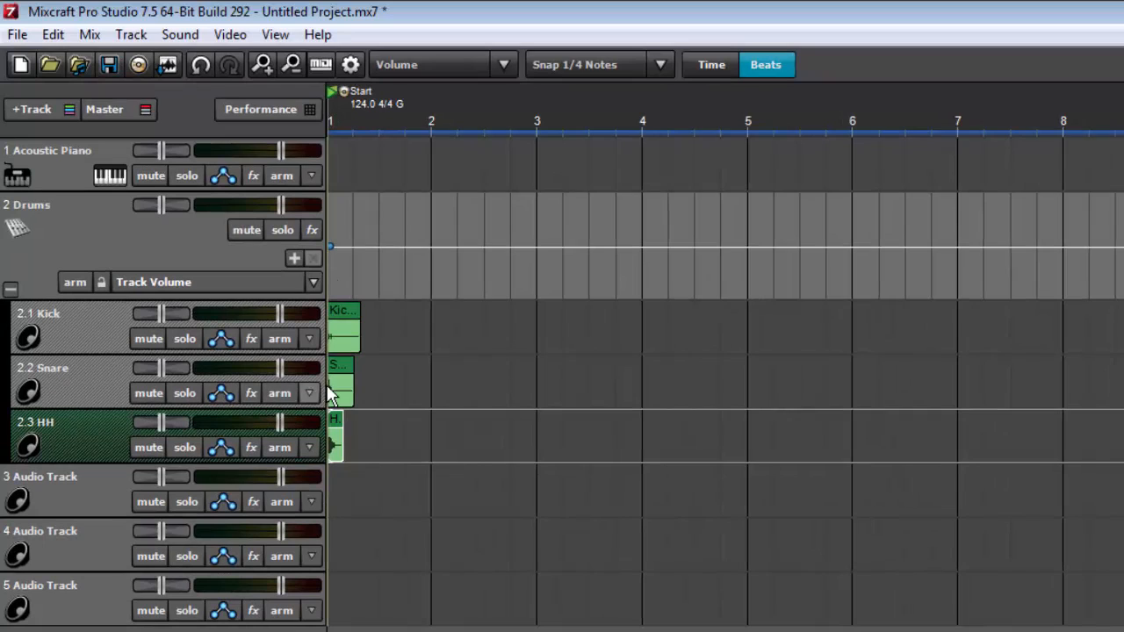
{"action": "scroll", "coordinate": [210, 57], "scroll_direction": "up", "scroll_amount": 3}
{"action": "scroll", "coordinate": [328, 386], "scroll_direction": "up", "scroll_amount": 3}
{"action": "scroll", "coordinate": [372, 423], "scroll_direction": "left", "scroll_amount": 1}
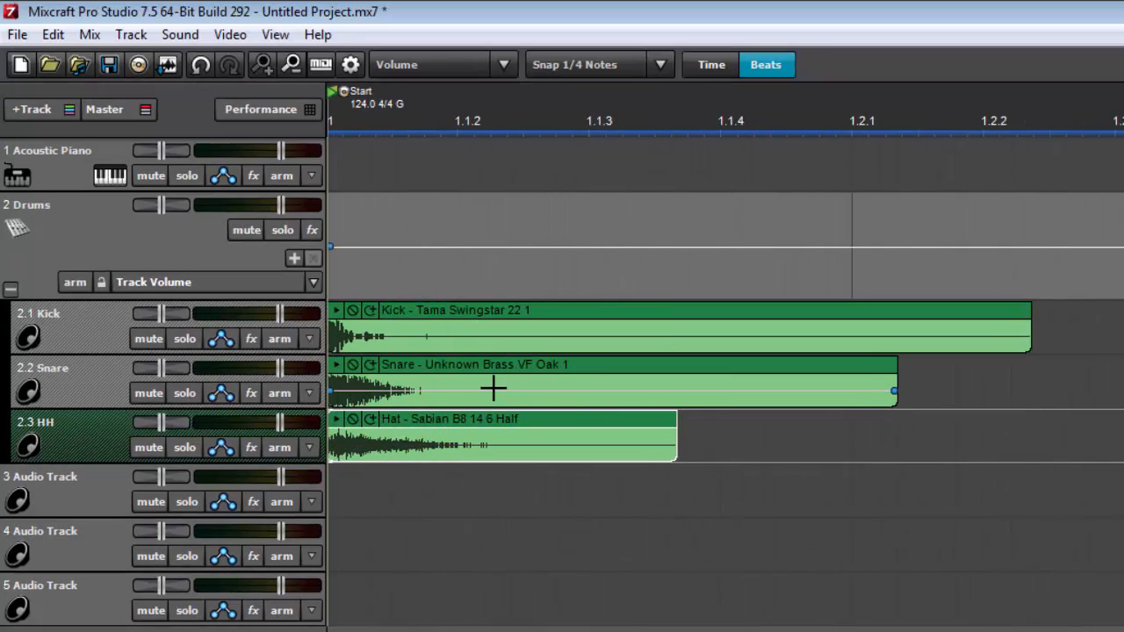
{"action": "scroll", "coordinate": [493, 387], "scroll_direction": "right", "scroll_amount": 7}
{"action": "scroll", "coordinate": [493, 388], "scroll_direction": "left", "scroll_amount": 1}
{"action": "scroll", "coordinate": [493, 388], "scroll_direction": "left", "scroll_amount": 6}
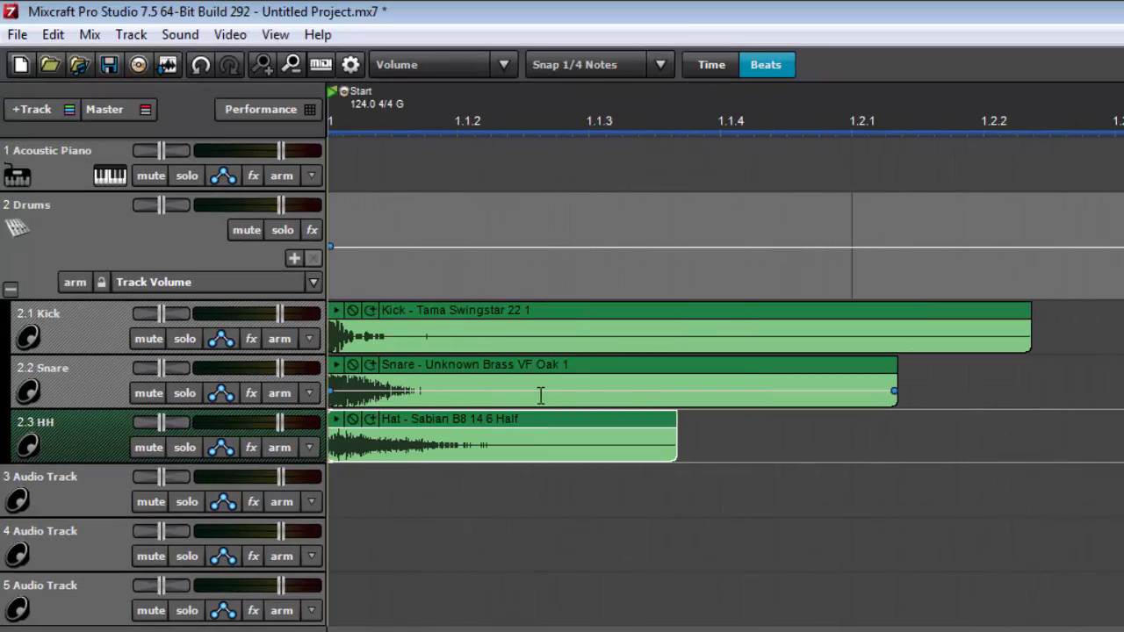
{"action": "left_click", "coordinate": [551, 69]}
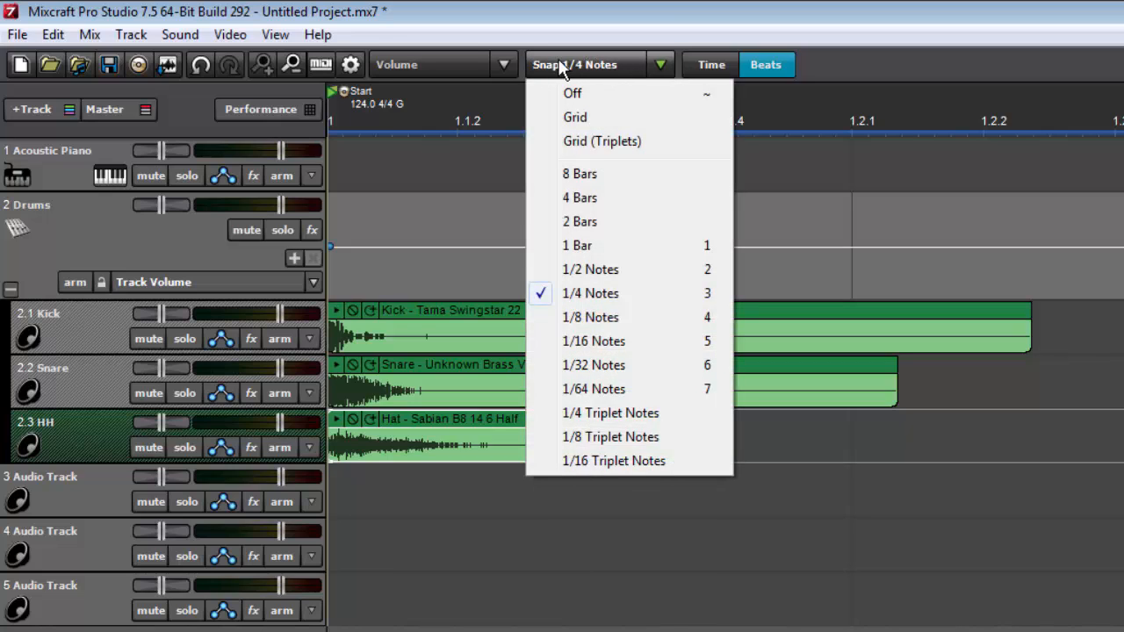
{"action": "left_click", "coordinate": [608, 294]}
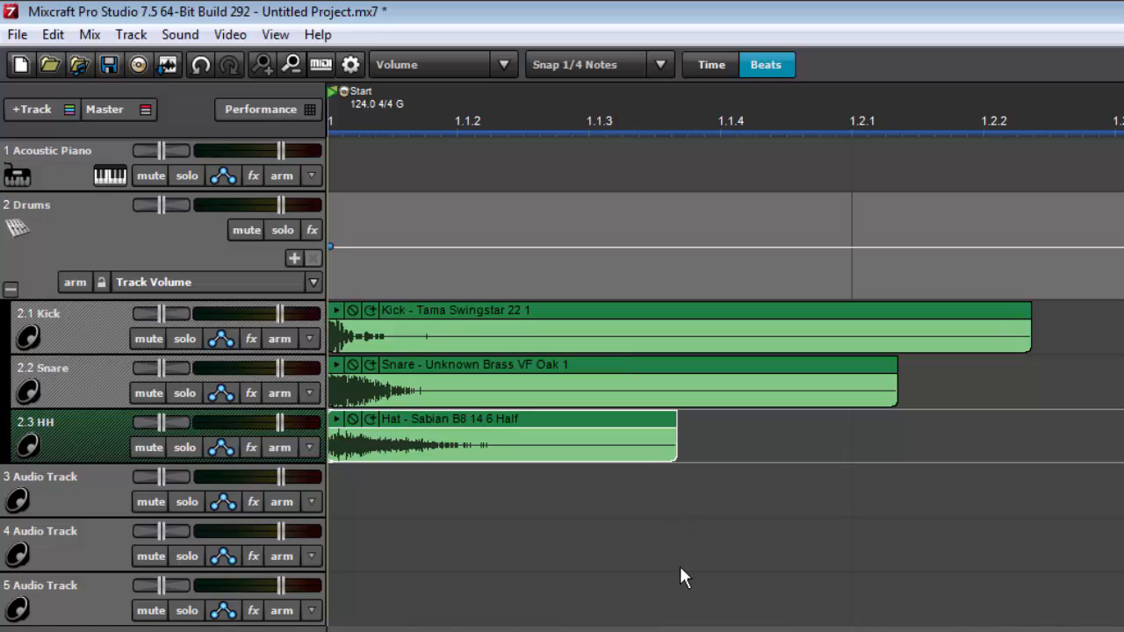
- Shorten the clip on the Kick track so it ends at 1.2.1, one quarter note long
{"action": "left_click", "coordinate": [658, 587]}
{"action": "scroll", "coordinate": [658, 586], "scroll_direction": "down", "scroll_amount": 3}
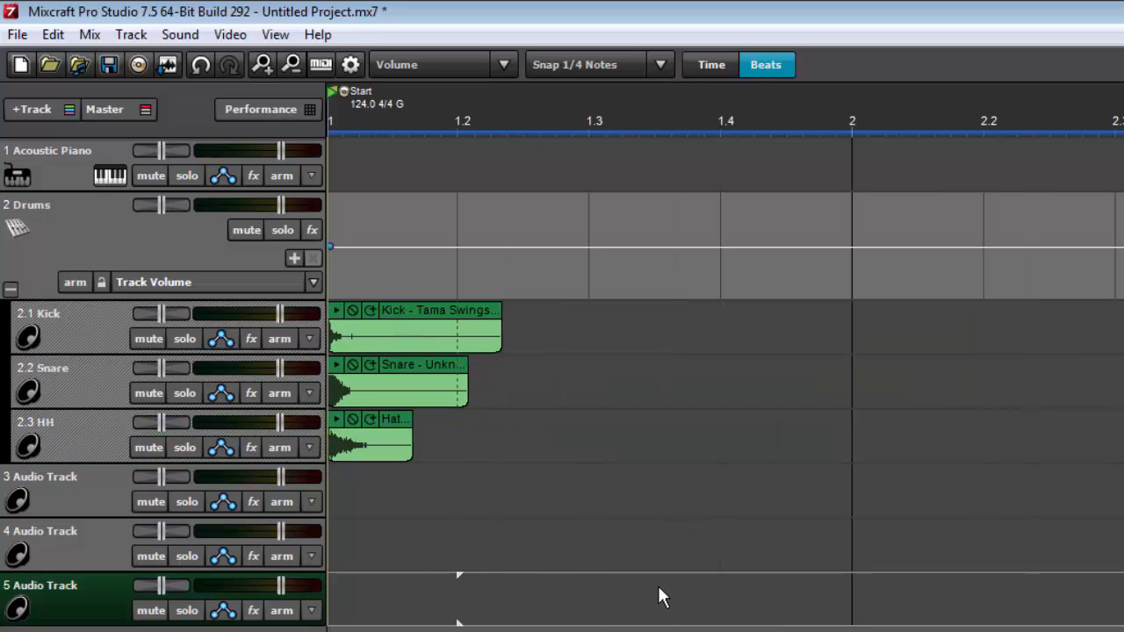
{"action": "left_click", "coordinate": [420, 314]}
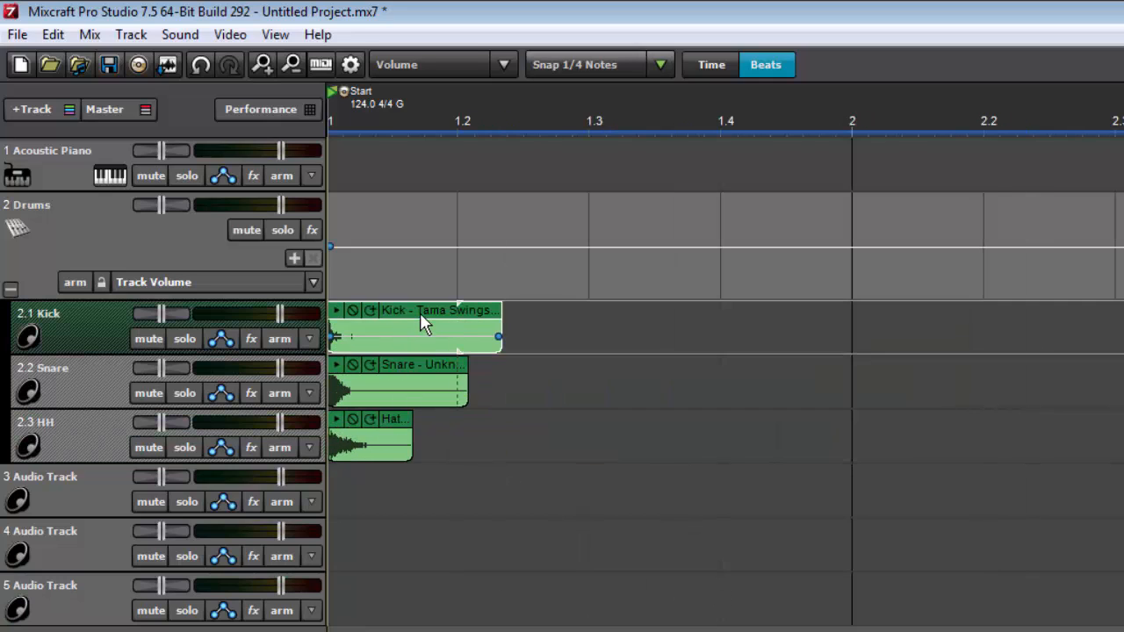
{"action": "scroll", "coordinate": [443, 303], "scroll_direction": "up", "scroll_amount": 3}
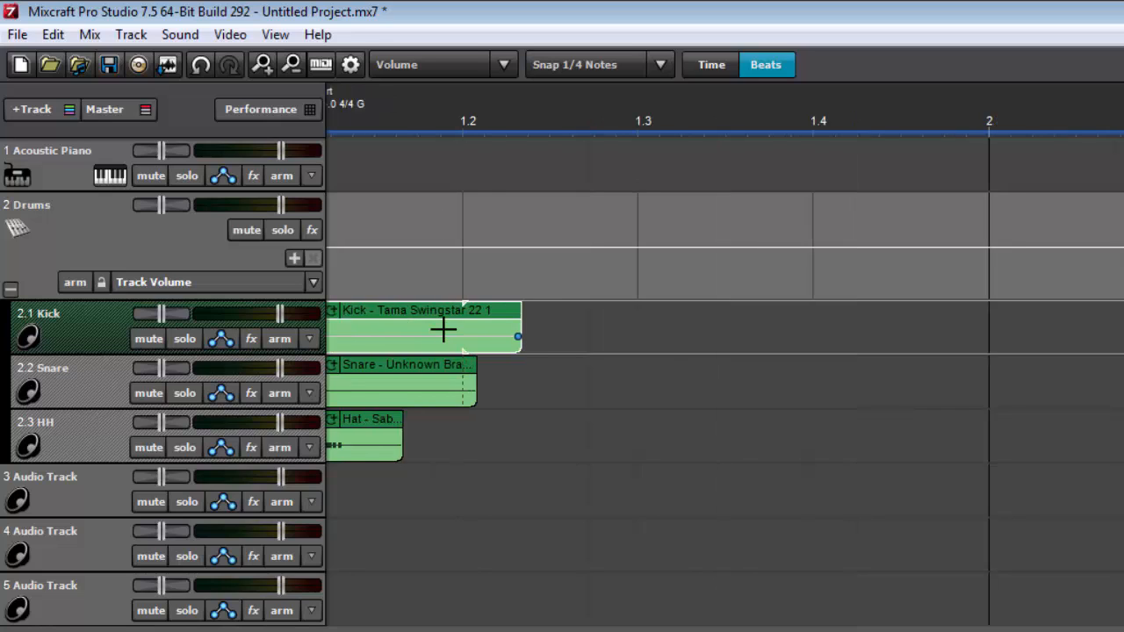
{"action": "left_click_drag", "start_coordinate": [674, 324], "coordinate": [588, 324]}
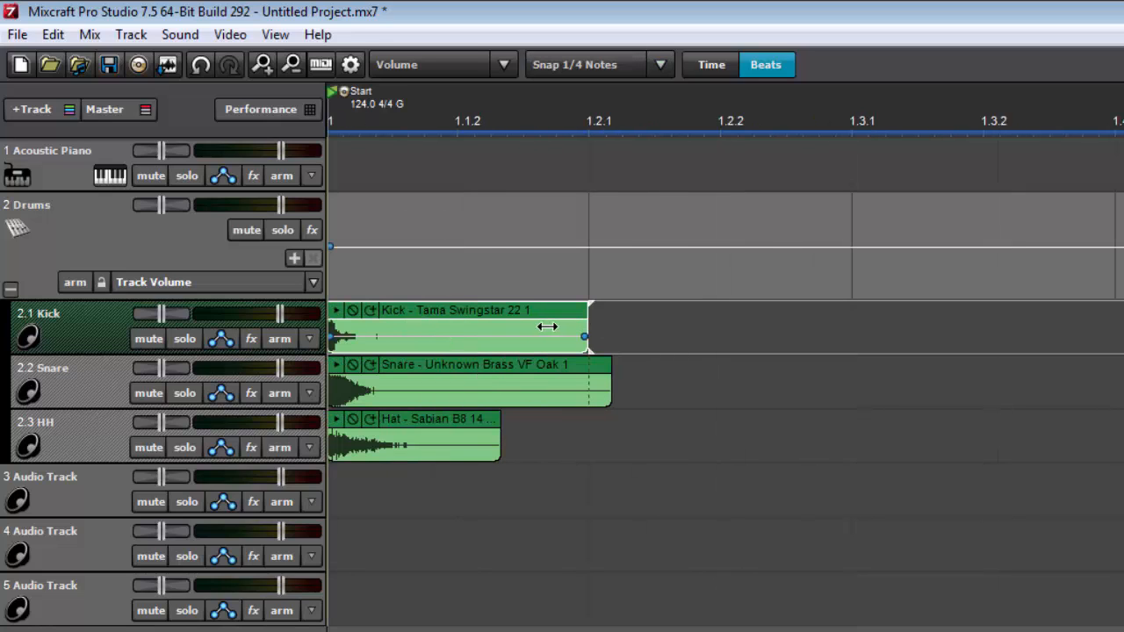
- Set the snap to 1/8 notes and shorten the kick clip so it ends at 1.1.2
{"action": "left_click", "coordinate": [583, 61]}
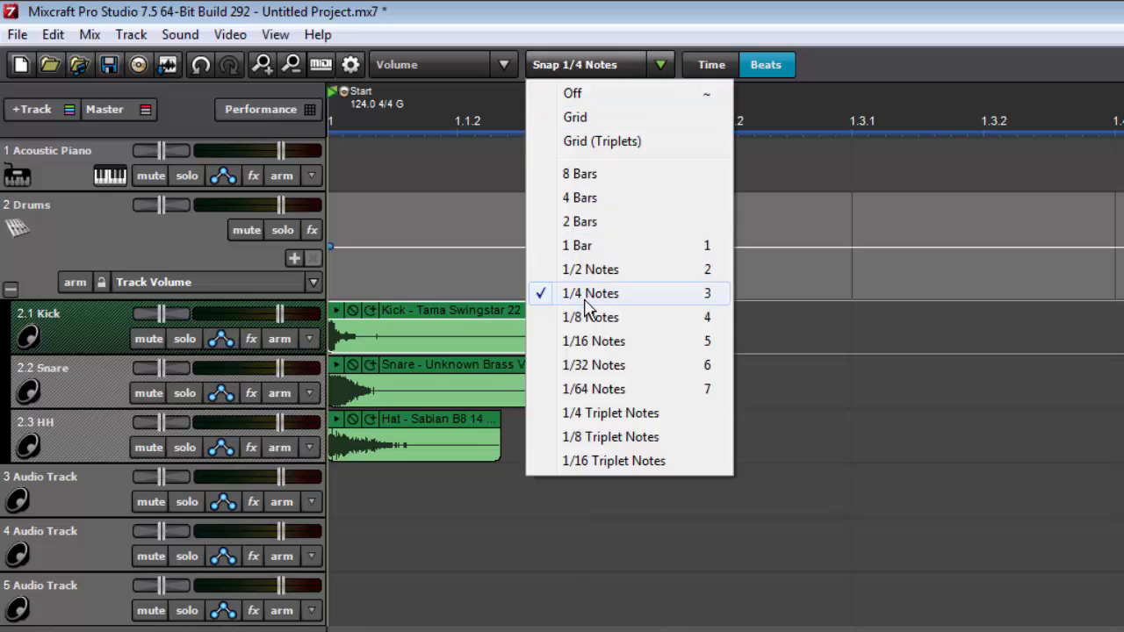
{"action": "left_click", "coordinate": [602, 319]}
{"action": "left_click_drag", "start_coordinate": [495, 327], "coordinate": [455, 326]}
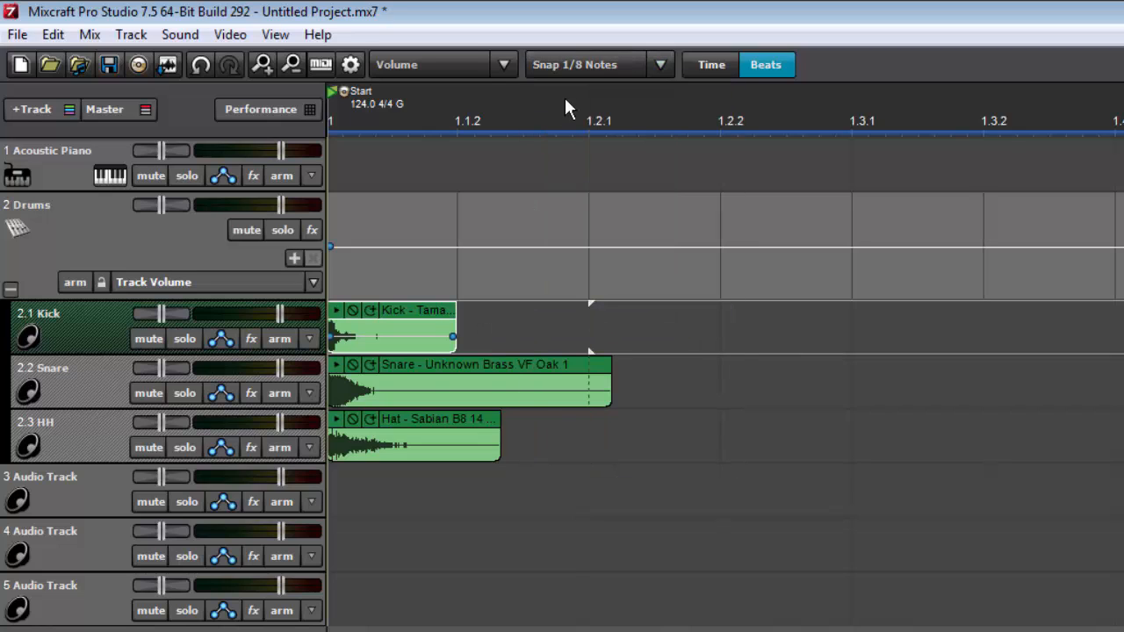
- Set the snap to 1/4 notes and copy the kick clip to 1.3.1, deleting the extra copy at 1.2.1
{"action": "left_click", "coordinate": [599, 64]}
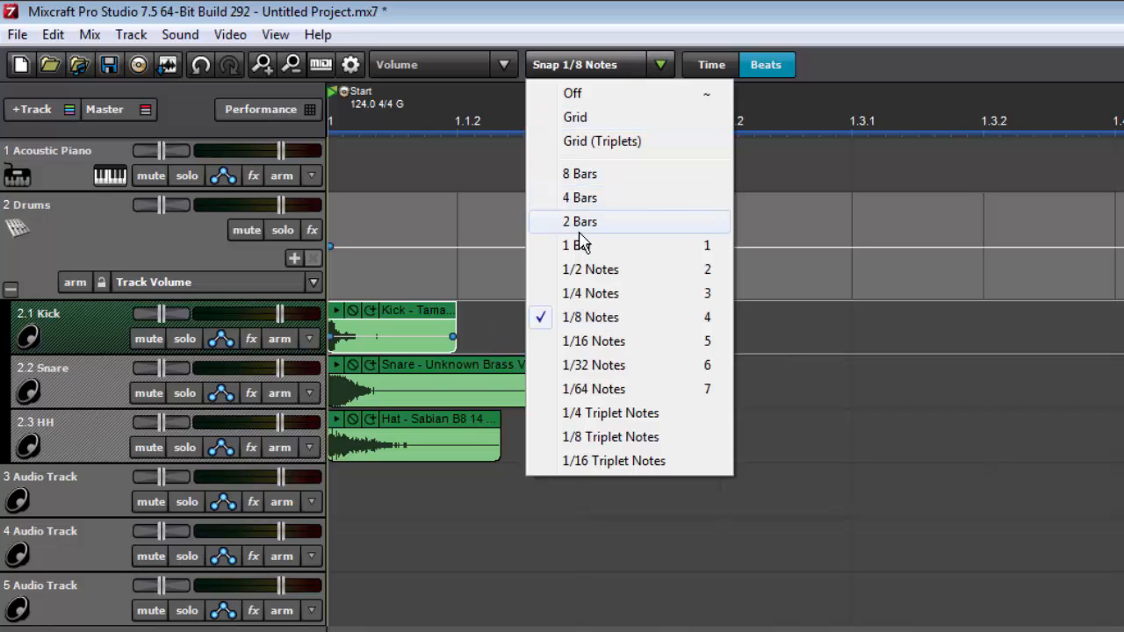
{"action": "left_click", "coordinate": [616, 294]}
{"action": "left_click_drag", "start_coordinate": [414, 309], "coordinate": [908, 313]}
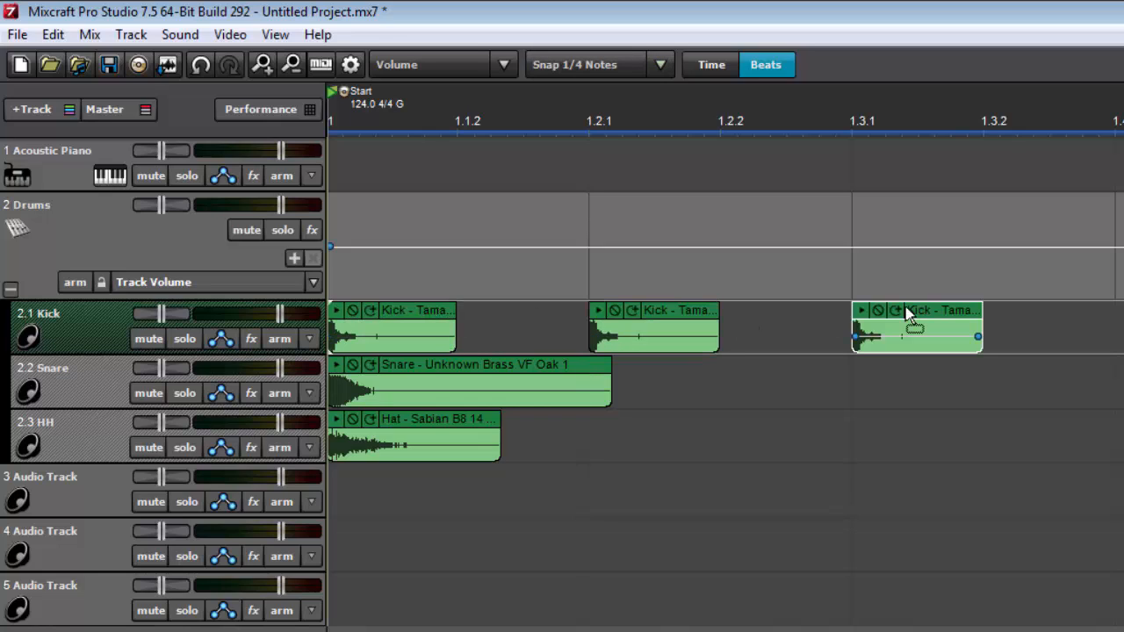
{"action": "left_click", "coordinate": [660, 321]}
{"action": "key", "text": "Delete"}
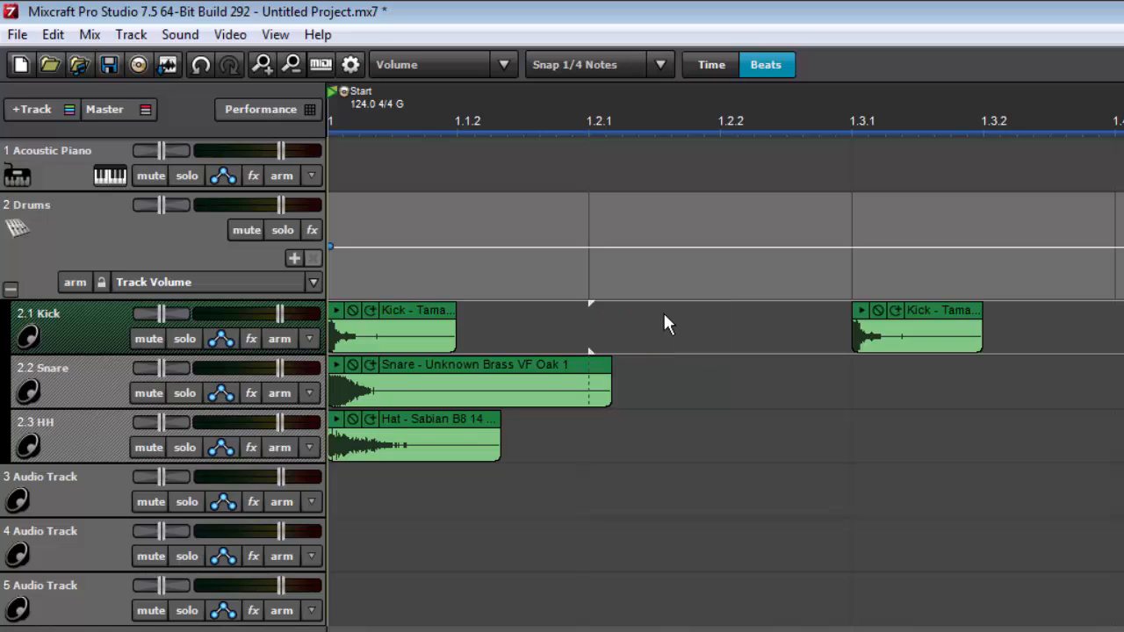
- Move the snare clip to 1.2.1 with a copy at 1.4.1, and copy the hat clip to 1.2.1, 1.3.1 and 1.4.1
{"action": "left_click", "coordinate": [538, 367]}
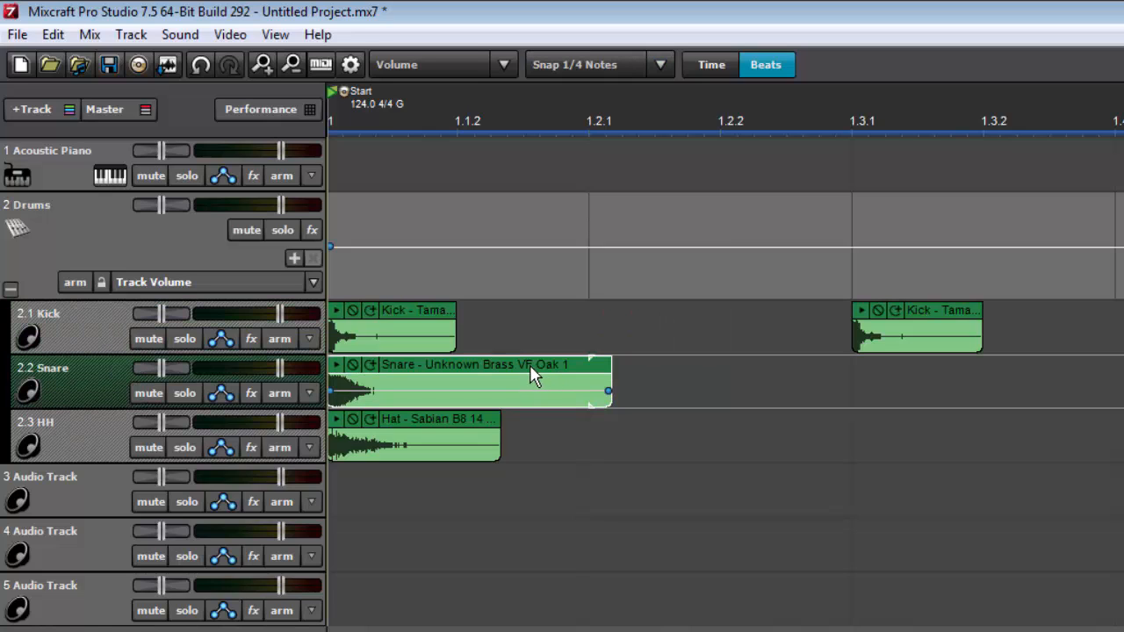
{"action": "left_click_drag", "start_coordinate": [512, 363], "coordinate": [1123, 376]}
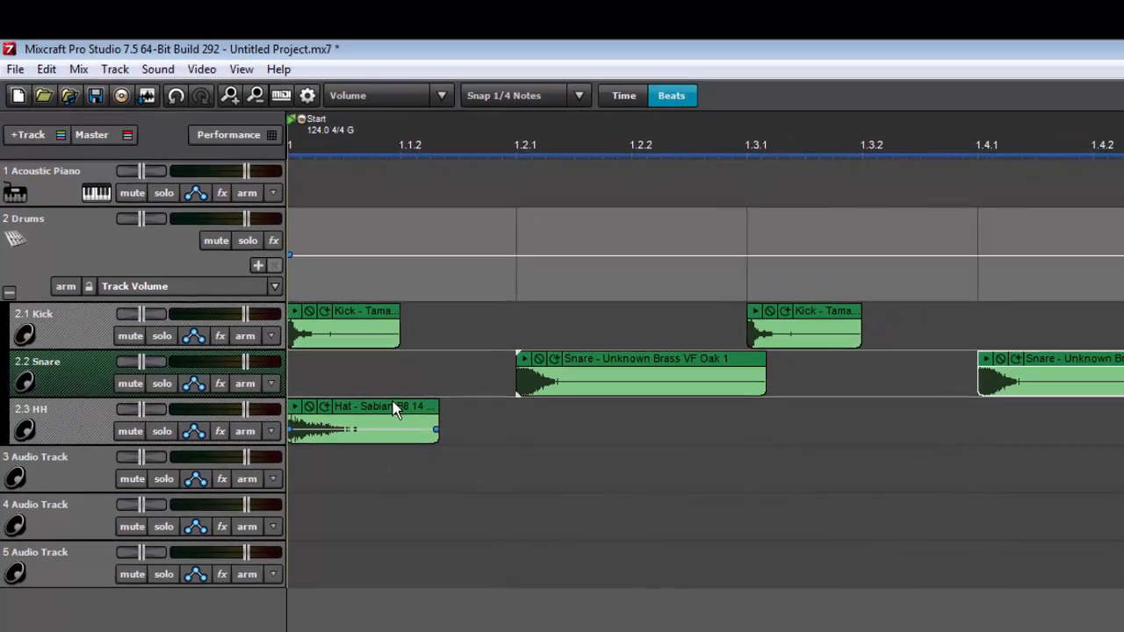
{"action": "left_click", "coordinate": [440, 422]}
{"action": "left_click_drag", "start_coordinate": [349, 404], "coordinate": [942, 424]}
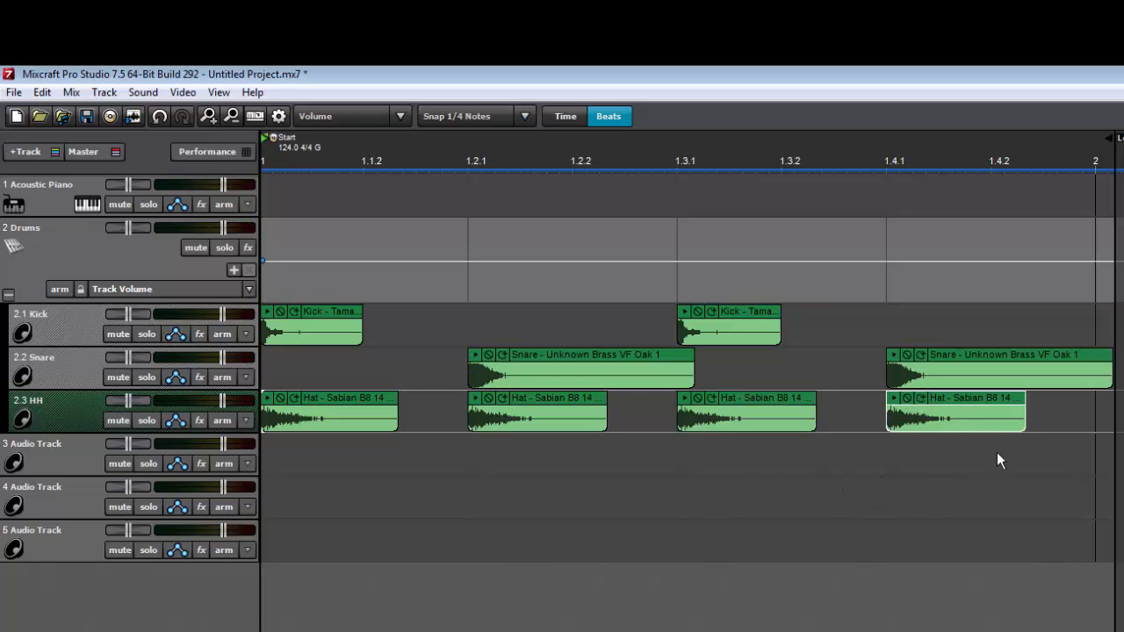
- Set the loop end to the start of bar 2 and play the one-bar drum pattern
{"action": "mouse_move", "coordinate": [1113, 140]}
{"action": "left_mouse_down"}
{"action": "mouse_move", "coordinate": [954, 171]}
{"action": "mouse_move", "coordinate": [1103, 176]}
{"action": "left_mouse_up"}
{"action": "key", "text": "space"}
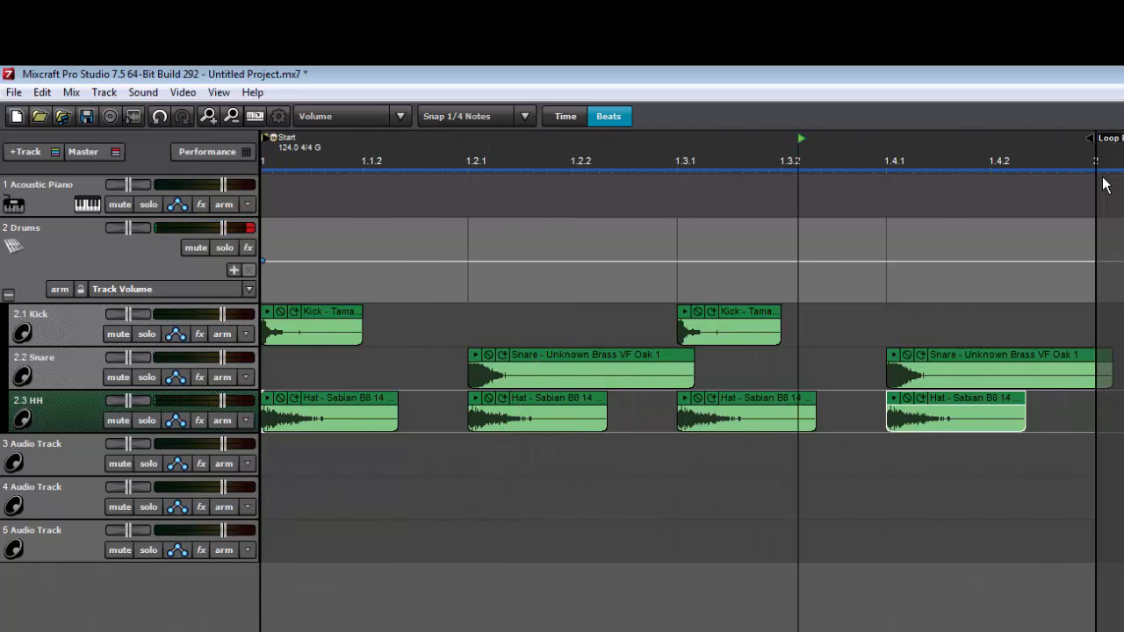
{"action": "key", "text": "space"}
- Add another kick copy at 1.3.2 with the snap set to 1/8 notes, and play the pattern
{"action": "left_click", "coordinate": [765, 314]}
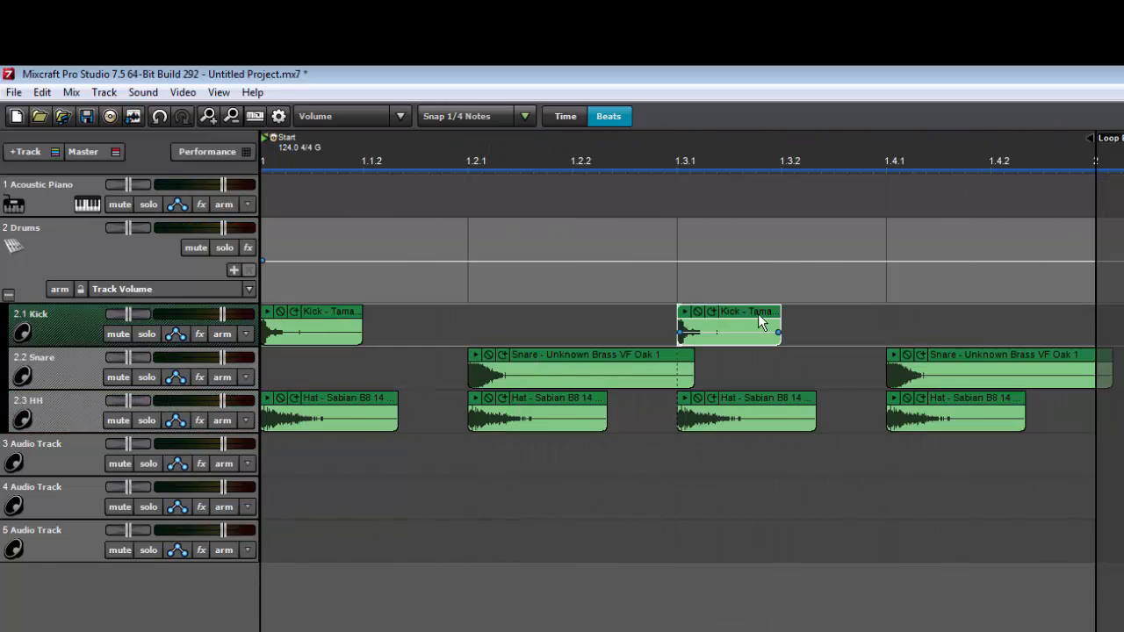
{"action": "left_click_drag", "start_coordinate": [752, 313], "coordinate": [870, 313]}
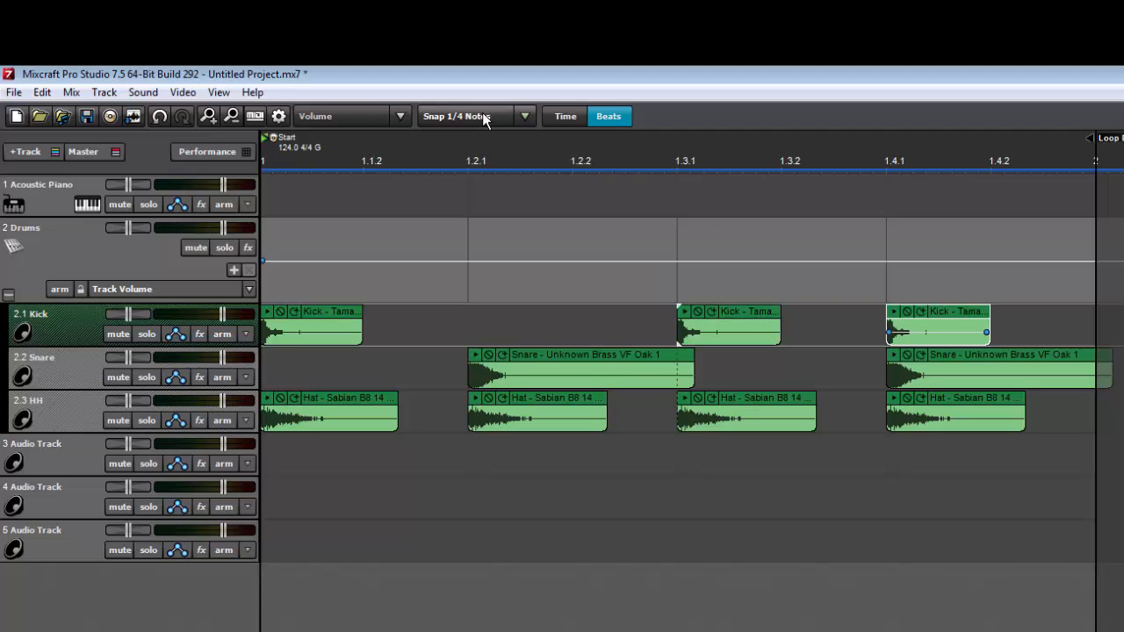
{"action": "left_click", "coordinate": [489, 118]}
{"action": "left_click", "coordinate": [468, 318]}
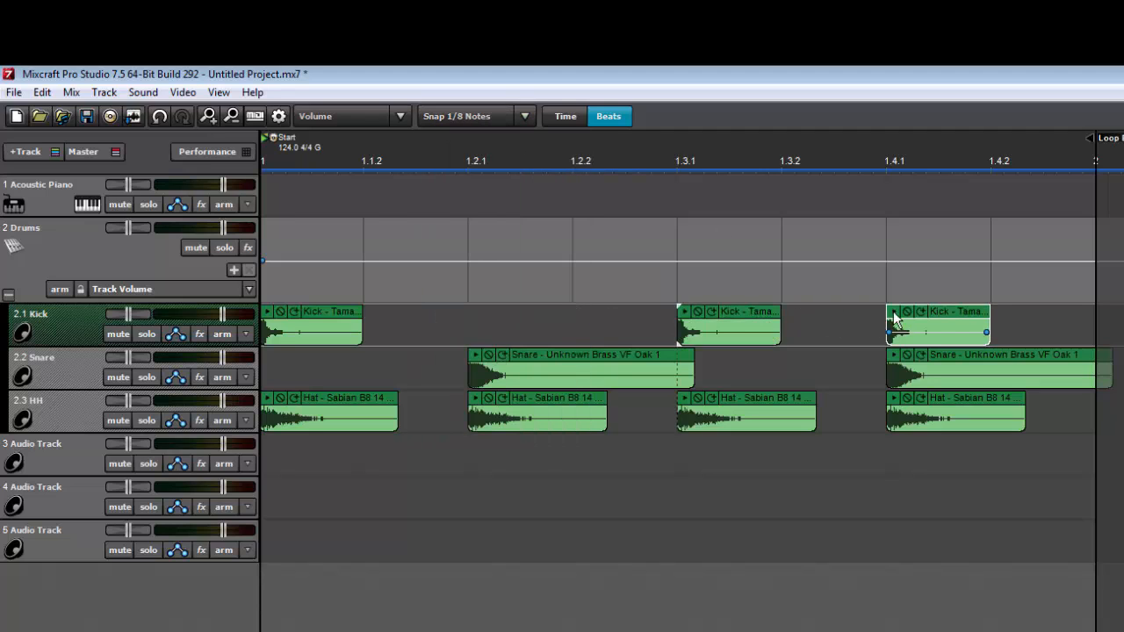
{"action": "left_click_drag", "start_coordinate": [949, 311], "coordinate": [844, 310]}
{"action": "key", "text": "space"}
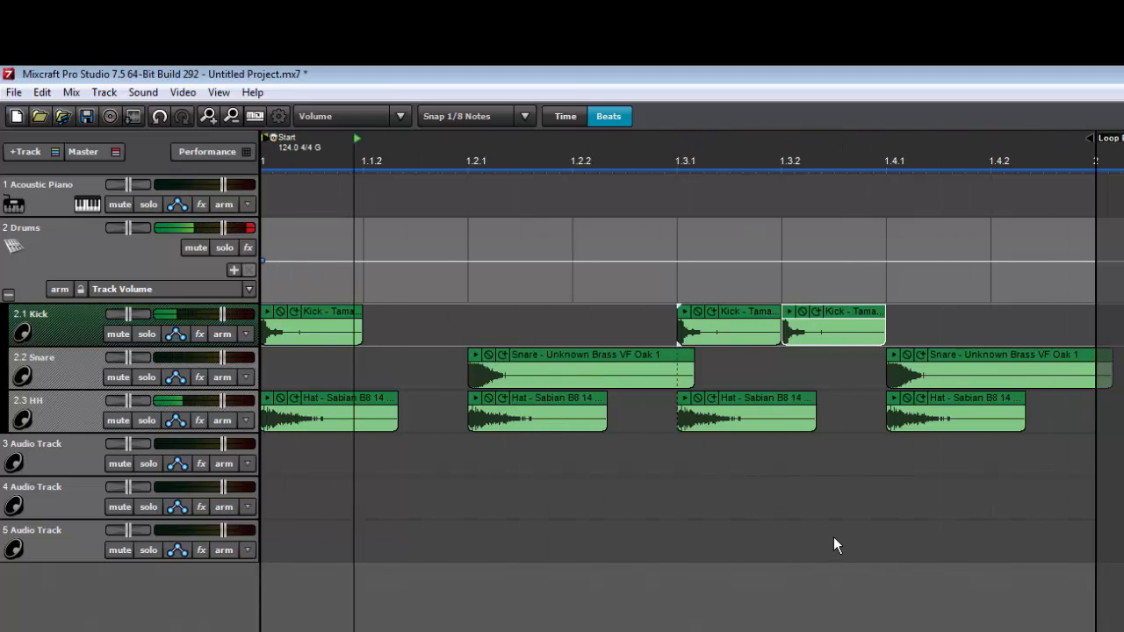
{"action": "key", "text": "space"}
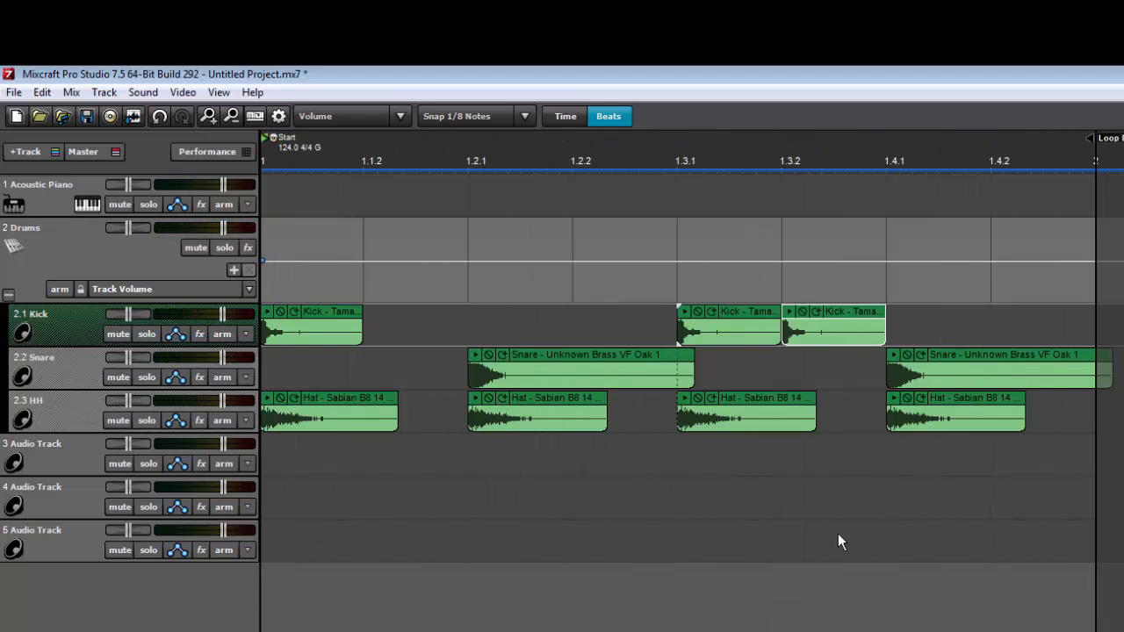
- Solo the Kick track during playback, add Acoustica EQ to its effects and open the equalizer's settings
{"action": "left_click", "coordinate": [149, 334]}
{"action": "key", "text": "space"}
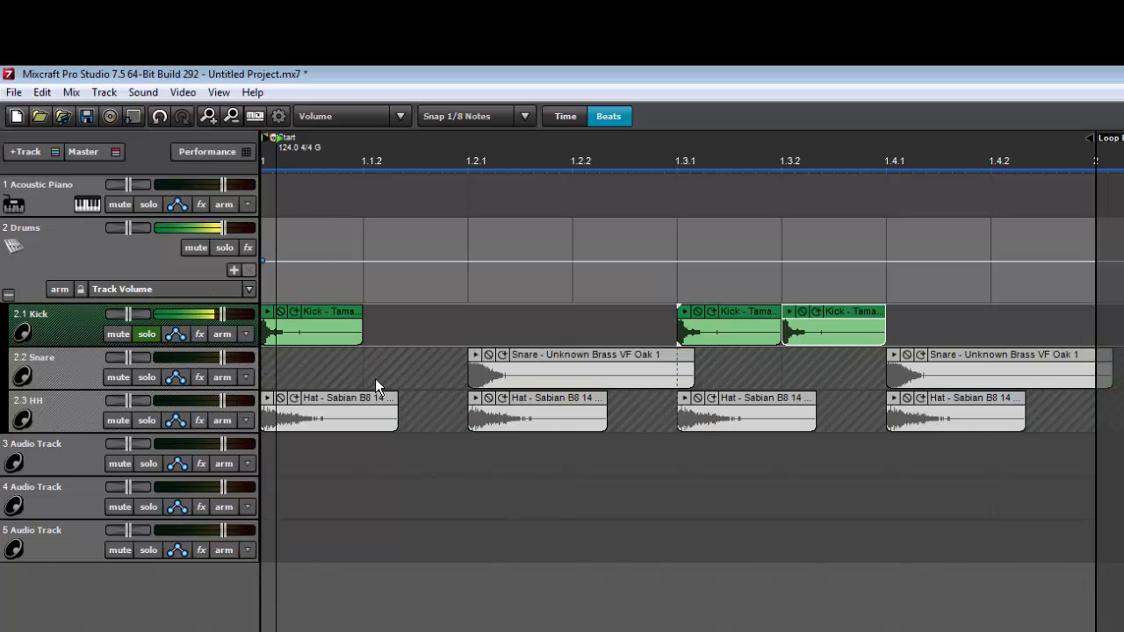
{"action": "left_click", "coordinate": [200, 334]}
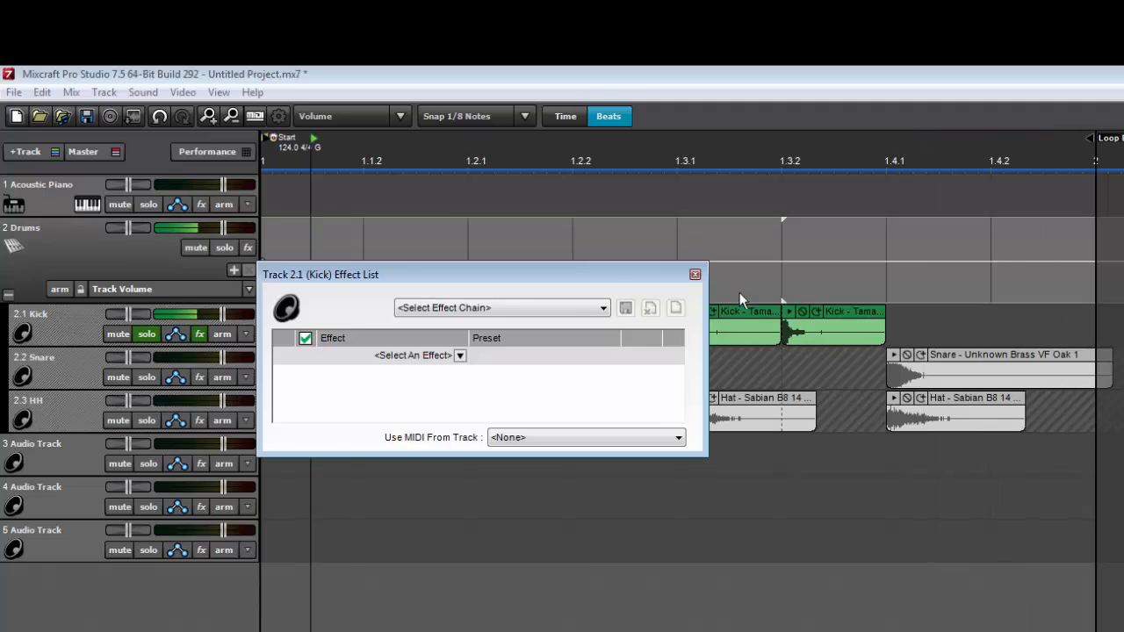
{"action": "left_click_drag", "start_coordinate": [652, 280], "coordinate": [998, 262]}
{"action": "left_click", "coordinate": [809, 338]}
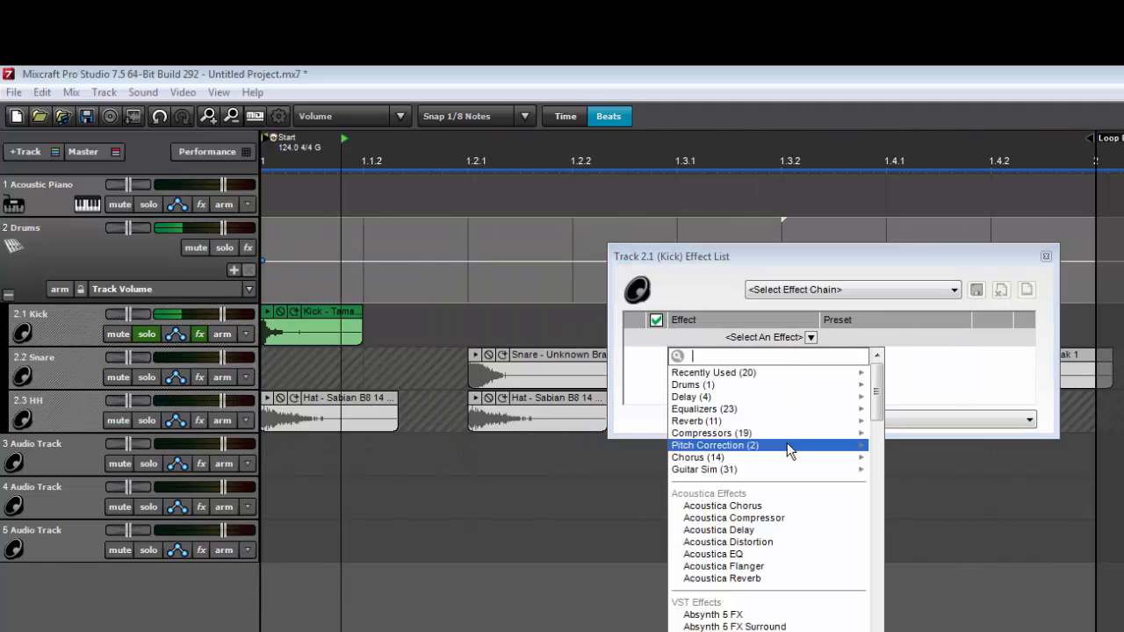
{"action": "left_click", "coordinate": [787, 553]}
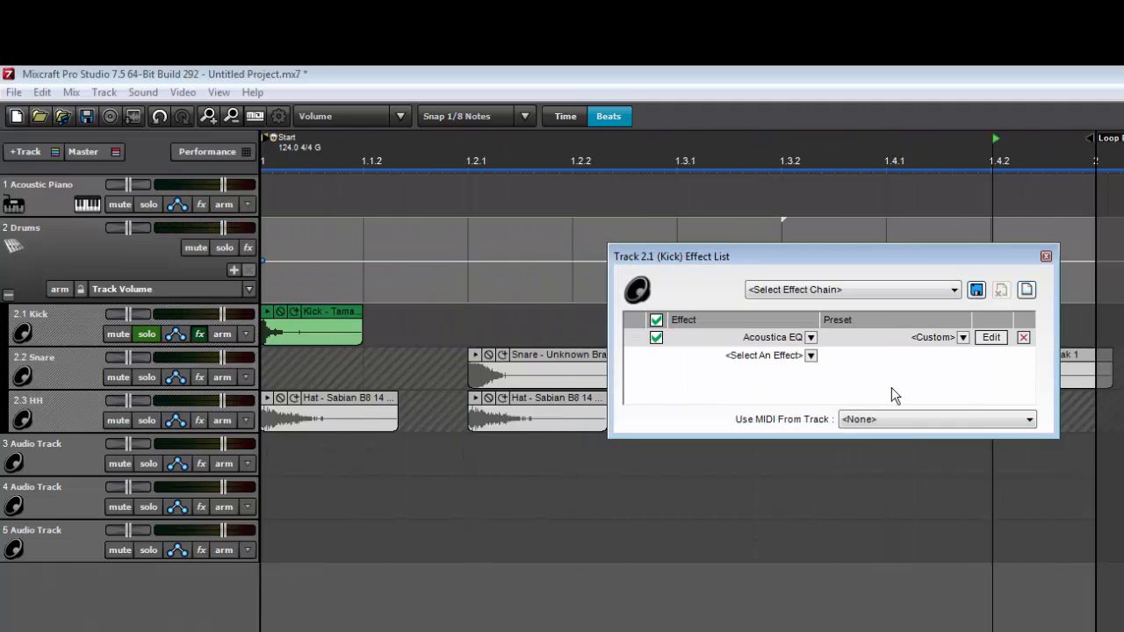
{"action": "left_click", "coordinate": [989, 336]}
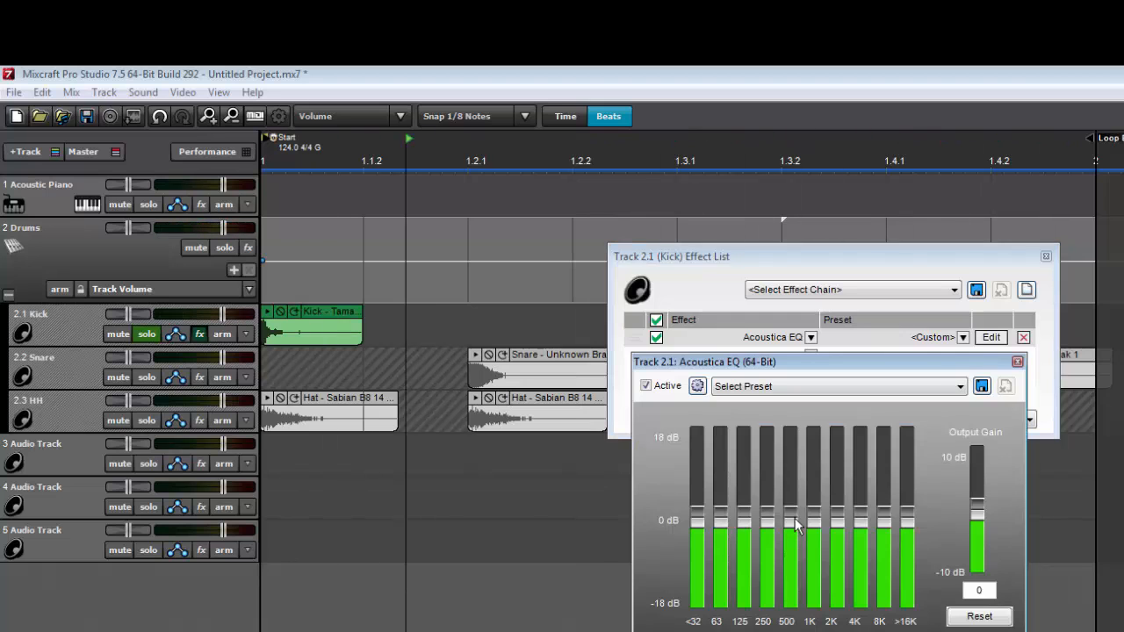
- Cut the kick's EQ to about -18 dB at 500 Hz, about -10 dB at 250 Hz and 1 kHz, and slightly at 125 Hz
{"action": "left_click_drag", "start_coordinate": [794, 518], "coordinate": [794, 597]}
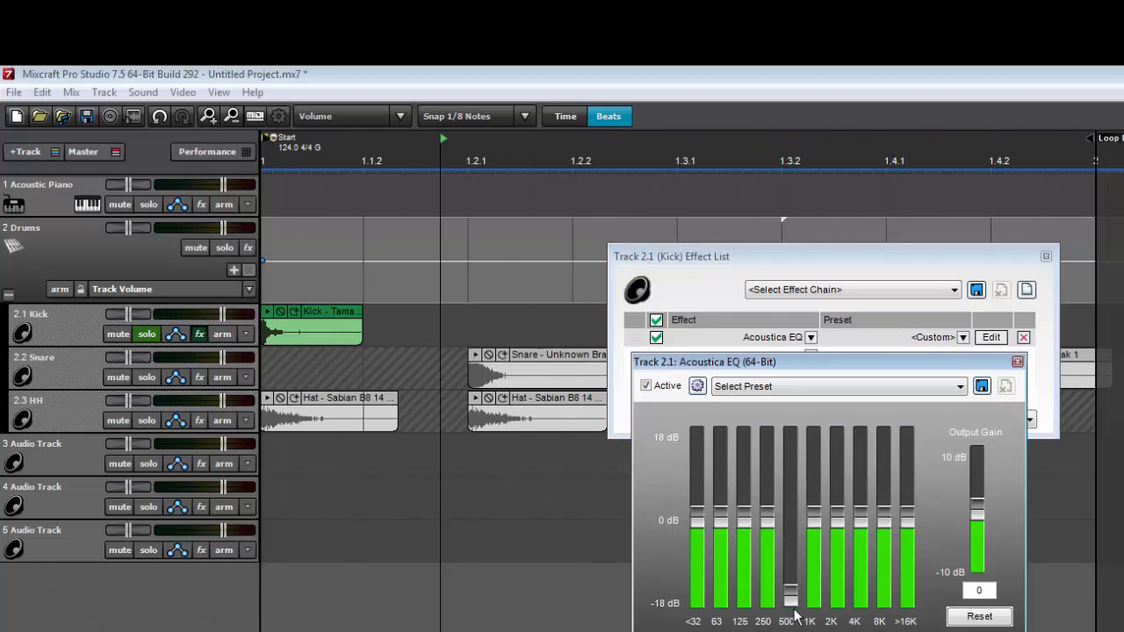
{"action": "left_click_drag", "start_coordinate": [818, 513], "coordinate": [816, 566]}
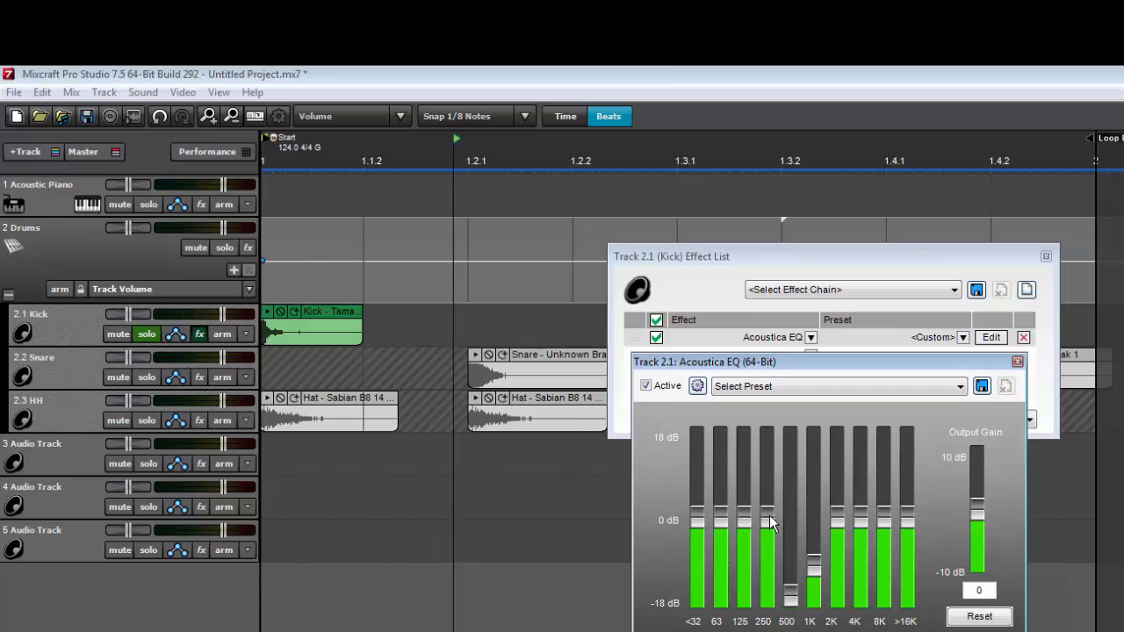
{"action": "left_click_drag", "start_coordinate": [769, 520], "coordinate": [771, 567]}
{"action": "left_click_drag", "start_coordinate": [744, 518], "coordinate": [744, 532]}
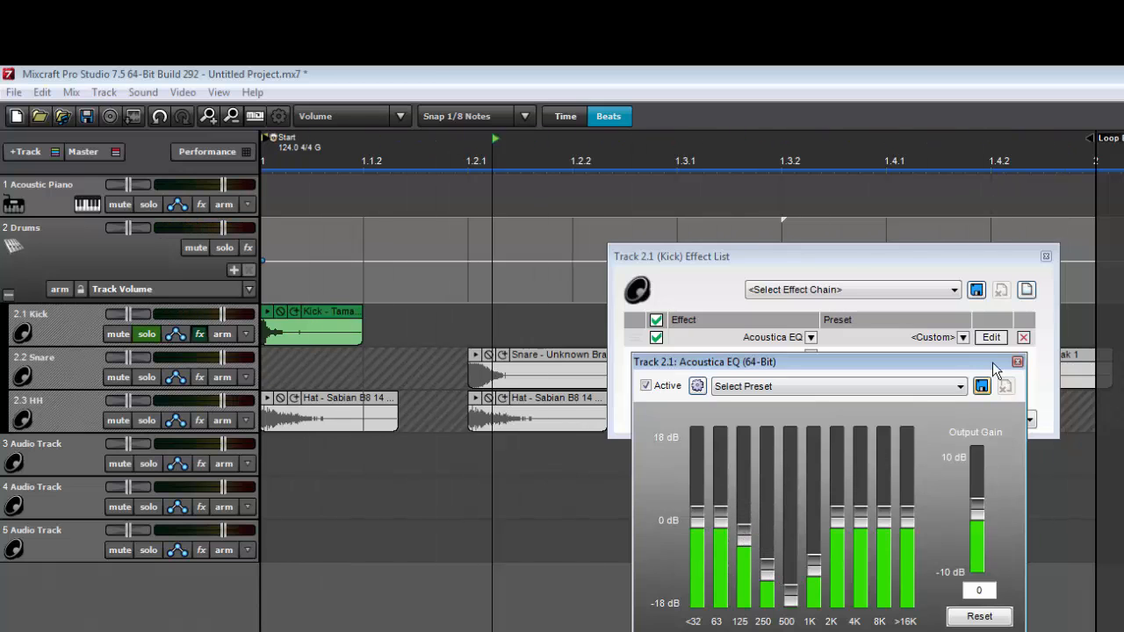
{"action": "left_click", "coordinate": [1017, 362]}
{"action": "left_click", "coordinate": [1046, 256]}
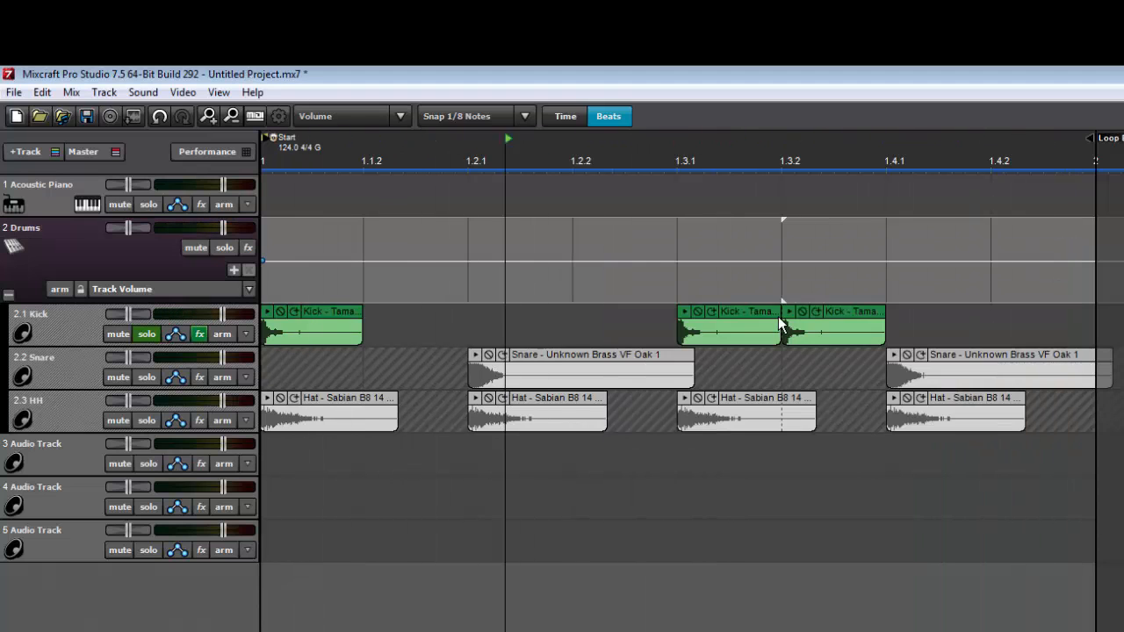
- Solo the Snare track instead of the Kick and add Acoustica EQ to its effects
{"action": "left_click", "coordinate": [148, 377]}
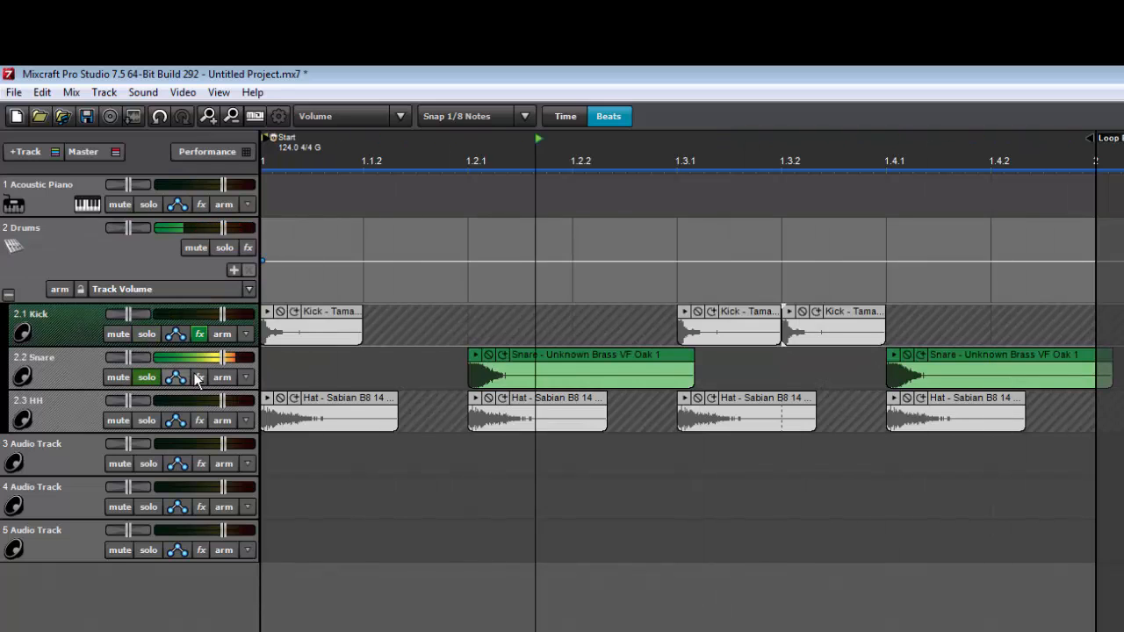
{"action": "left_click", "coordinate": [200, 377]}
{"action": "left_click_drag", "start_coordinate": [419, 320], "coordinate": [587, 233]}
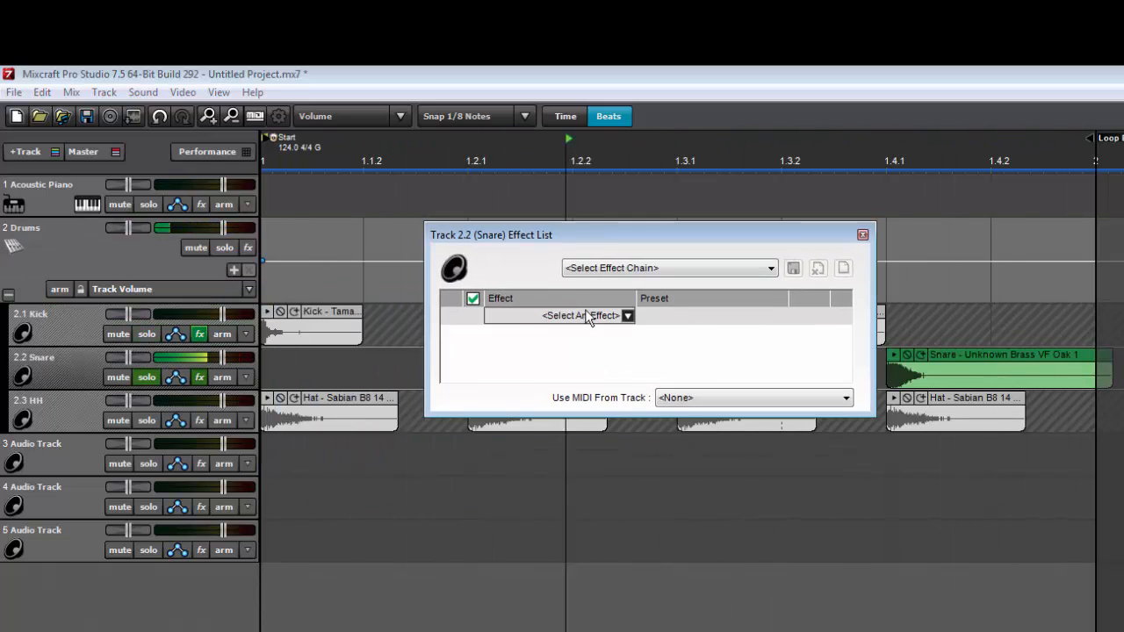
{"action": "left_click", "coordinate": [586, 316]}
{"action": "left_click", "coordinate": [593, 532]}
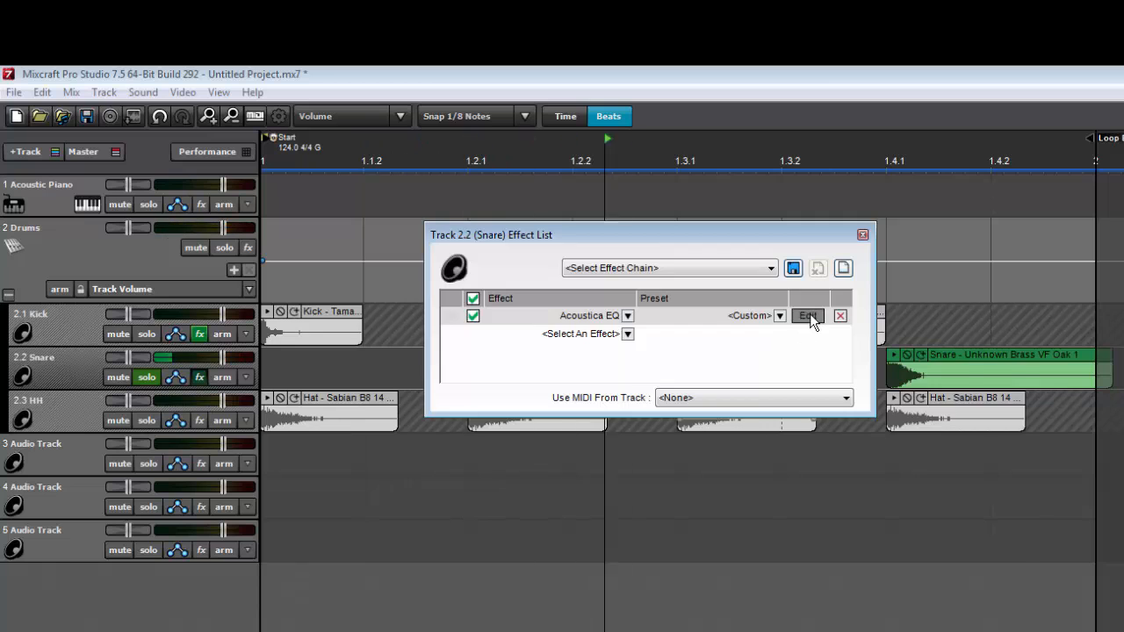
- Cut the snare's EQ to -18 dB below 32 Hz, about -15 dB at 63 Hz and about -3 dB at 125 Hz
{"action": "left_click", "coordinate": [808, 315]}
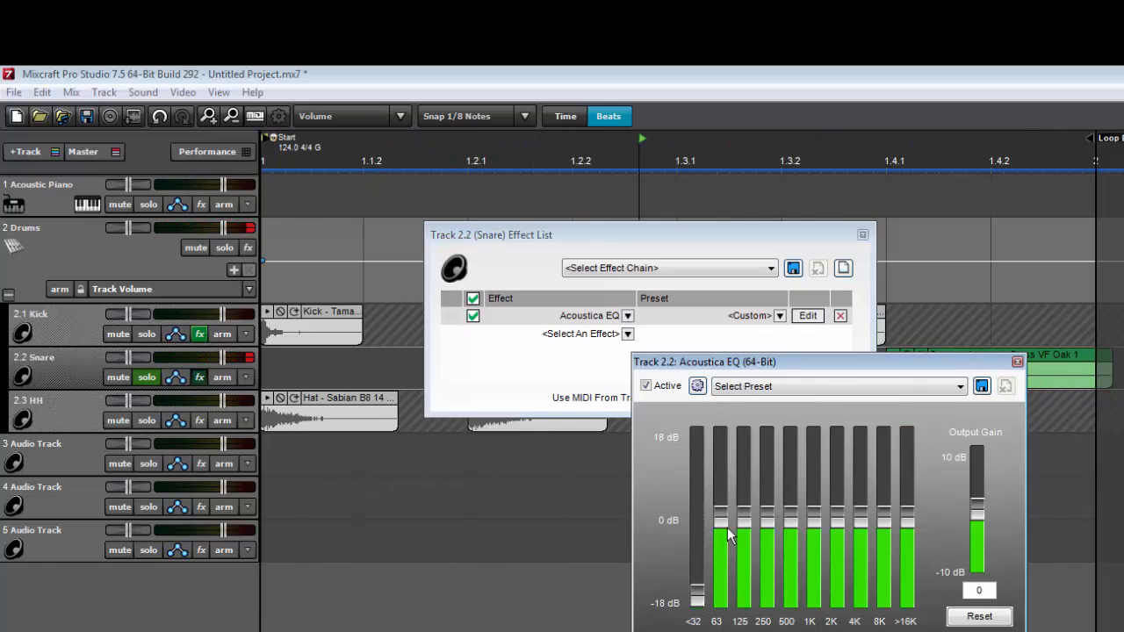
{"action": "left_click_drag", "start_coordinate": [727, 529], "coordinate": [721, 600]}
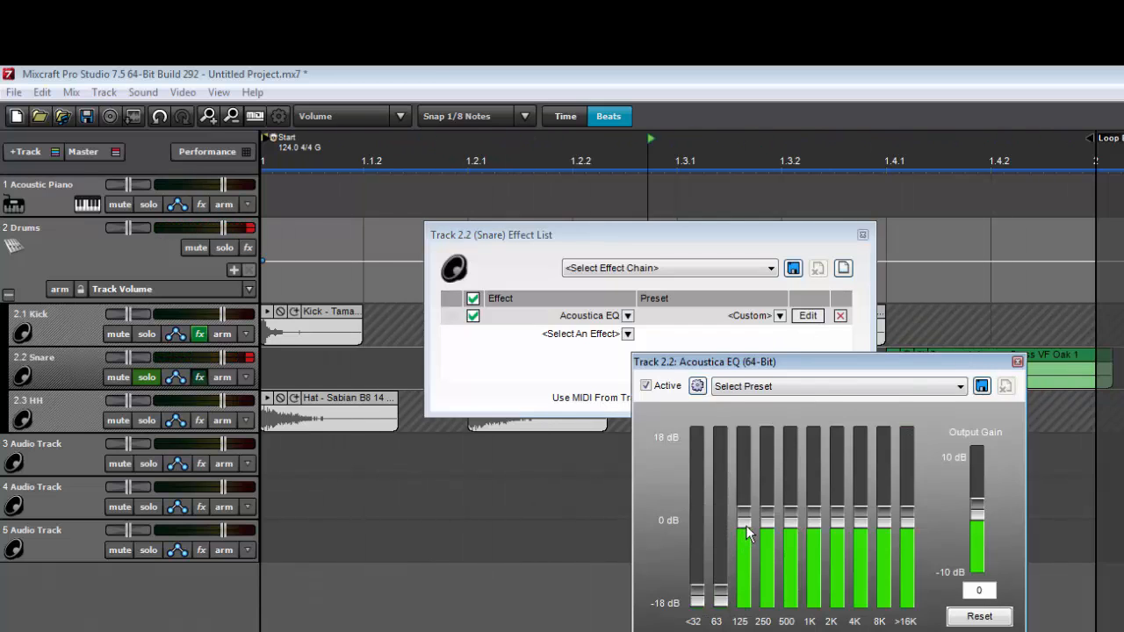
{"action": "left_click_drag", "start_coordinate": [736, 523], "coordinate": [743, 533]}
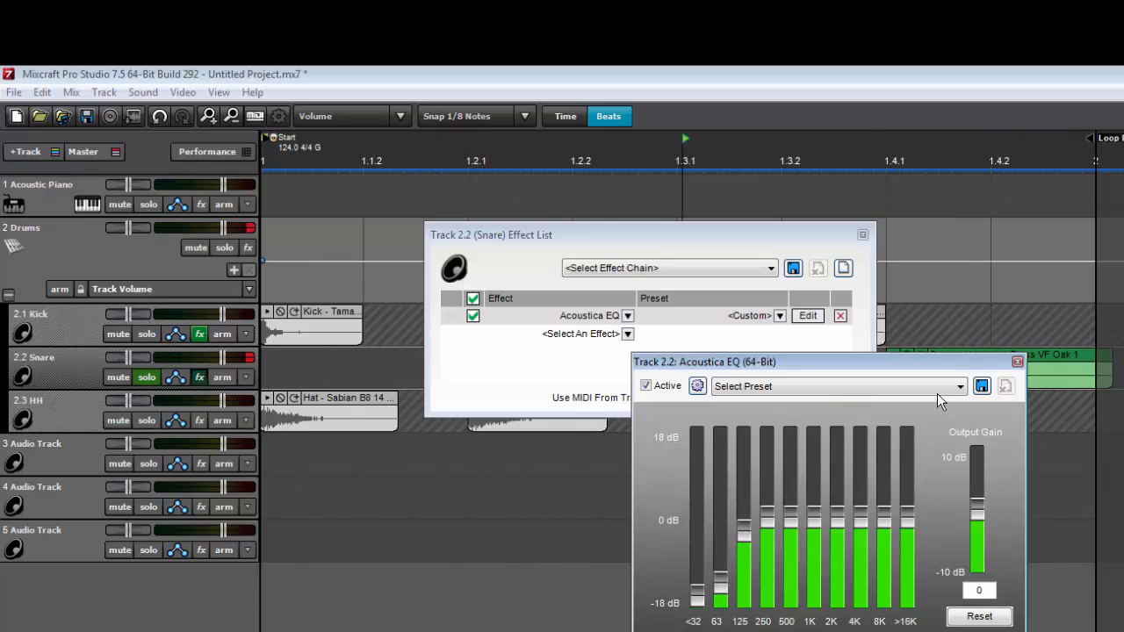
{"action": "left_click", "coordinate": [1015, 363]}
- Add Classic Compressor to the Snare track's effects and open its settings clear of the effect list
{"action": "left_click", "coordinate": [586, 333]}
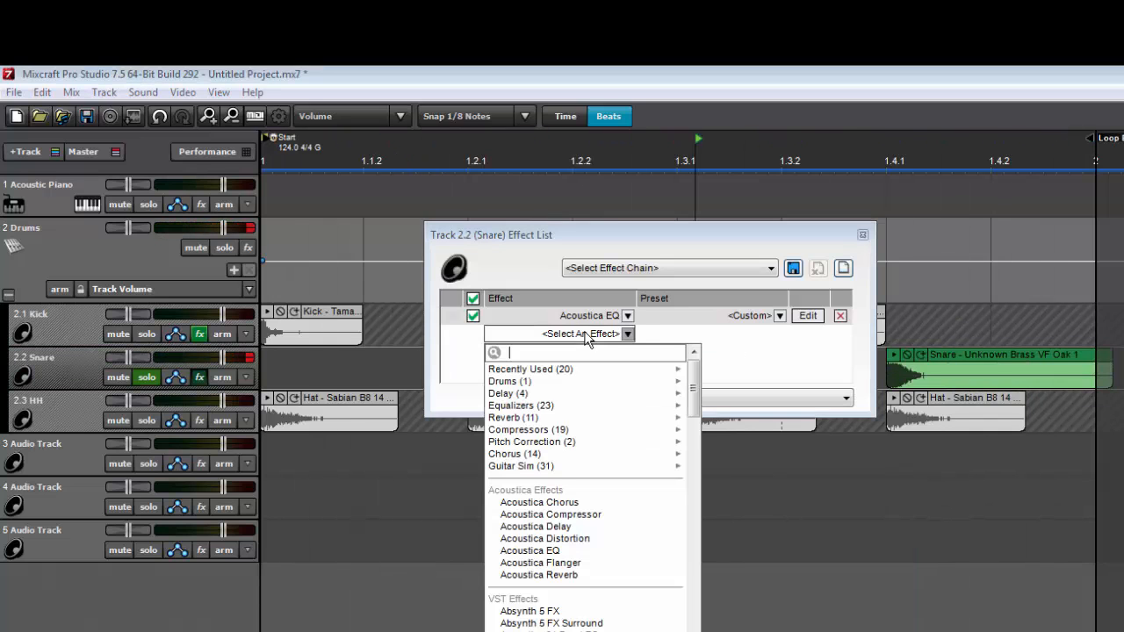
{"action": "mouse_move", "coordinate": [603, 431]}
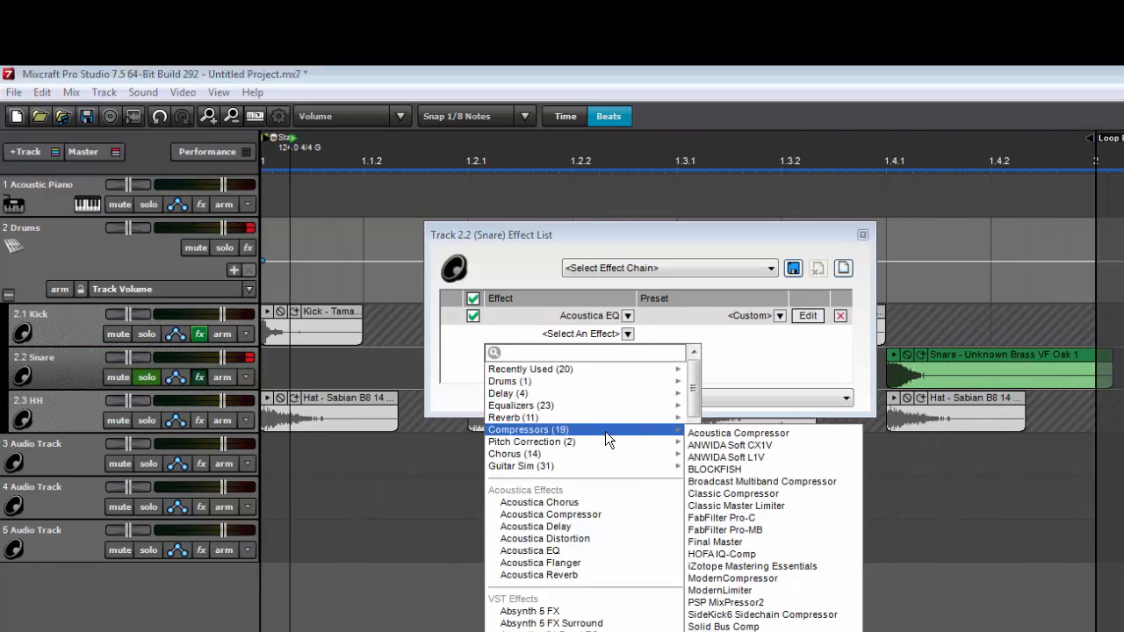
{"action": "left_click", "coordinate": [755, 493]}
{"action": "left_click", "coordinate": [797, 335]}
{"action": "left_click_drag", "start_coordinate": [804, 455], "coordinate": [581, 351]}
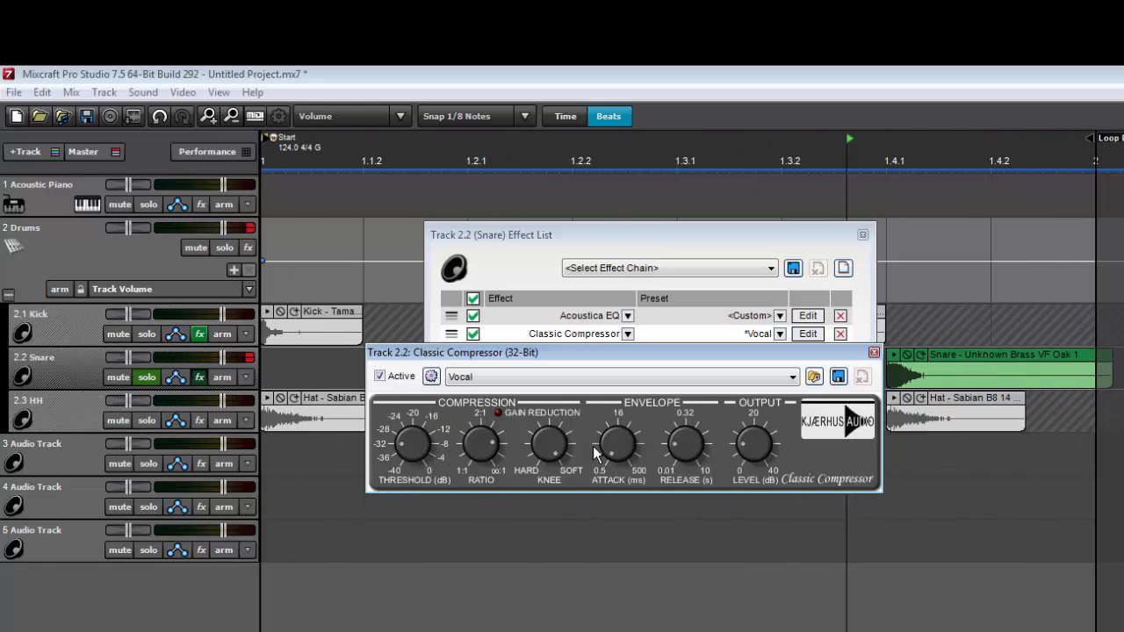
- Raise the snare compressor's attack to just under 16 ms and fine-tune its release and ratio
{"action": "mouse_move", "coordinate": [620, 441]}
{"action": "left_click_drag", "start_coordinate": [620, 420], "coordinate": [621, 421]}
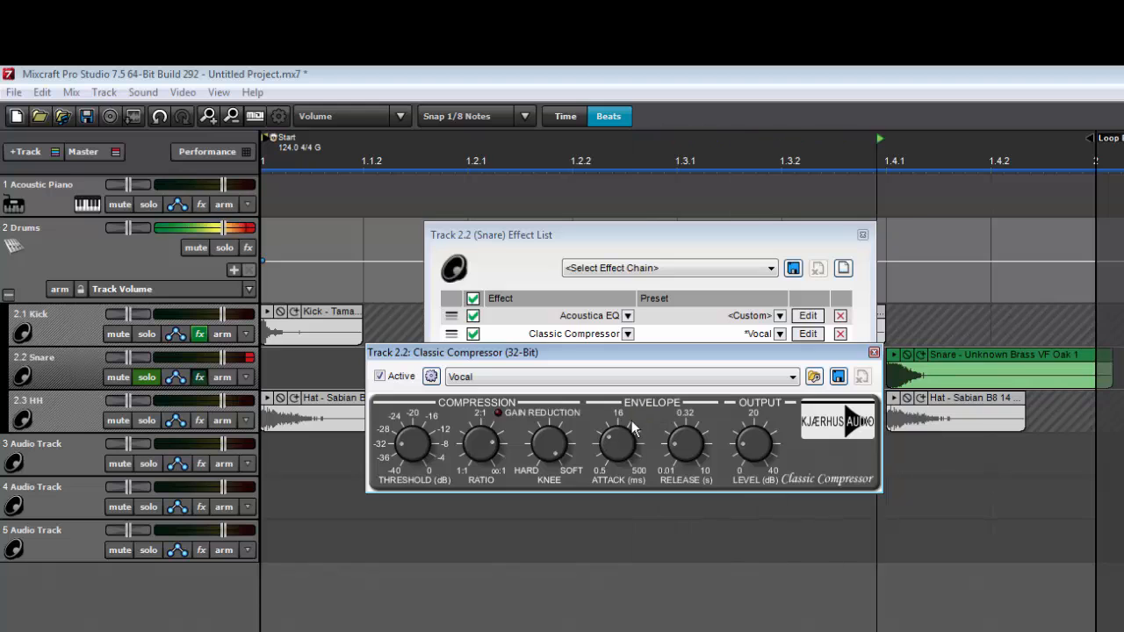
{"action": "left_click_drag", "start_coordinate": [696, 449], "coordinate": [687, 430]}
{"action": "left_click_drag", "start_coordinate": [618, 444], "coordinate": [618, 438]}
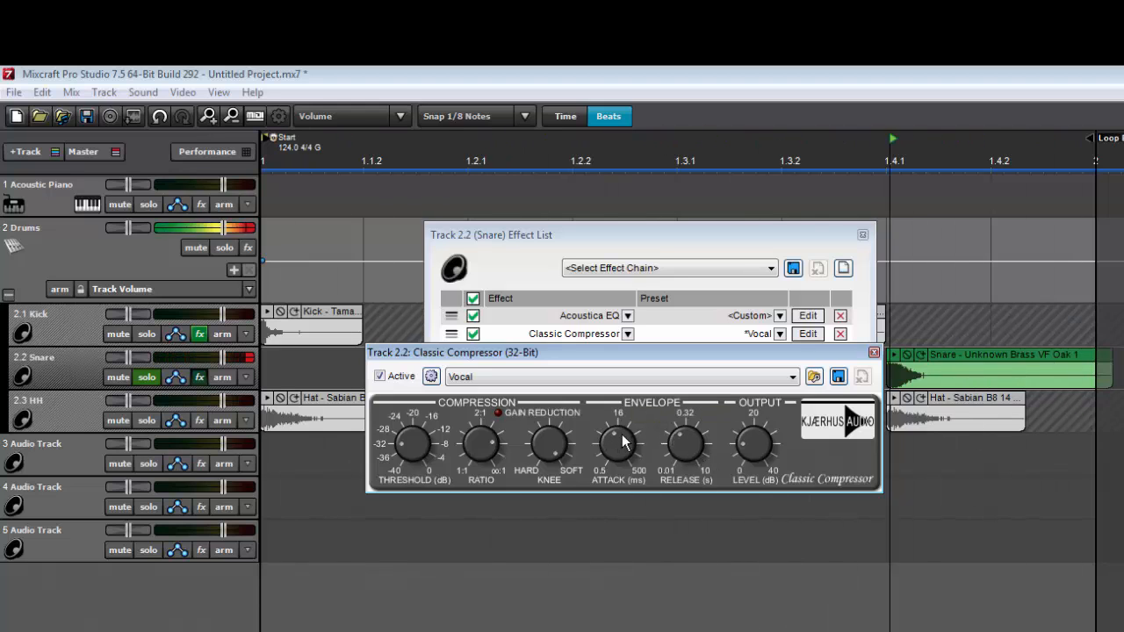
{"action": "left_click_drag", "start_coordinate": [475, 449], "coordinate": [481, 444]}
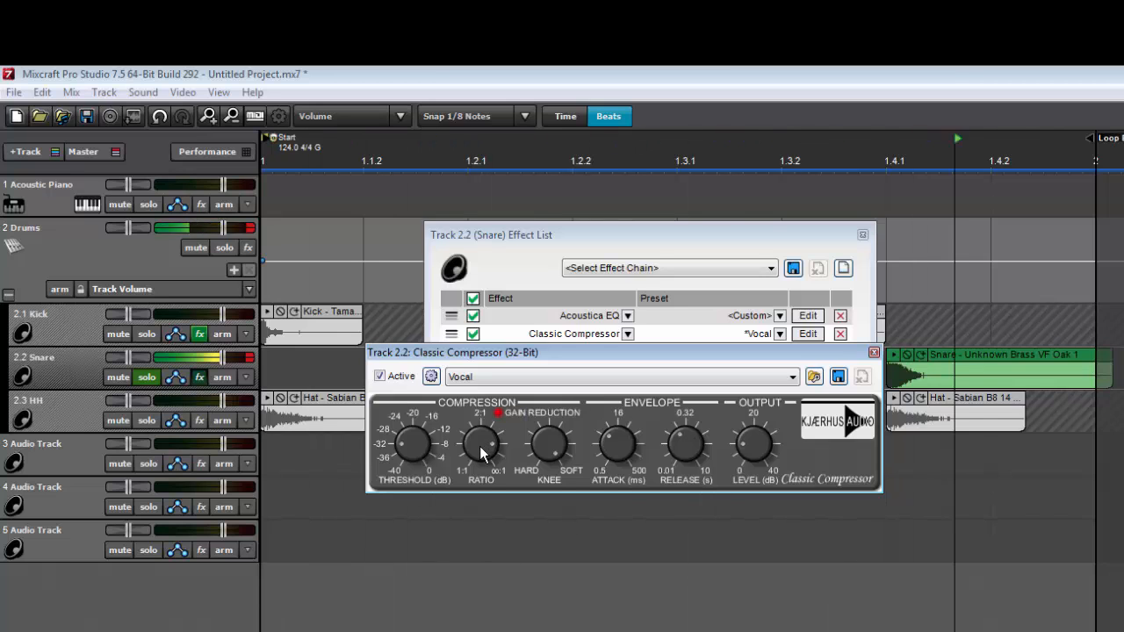
{"action": "left_click", "coordinate": [873, 352]}
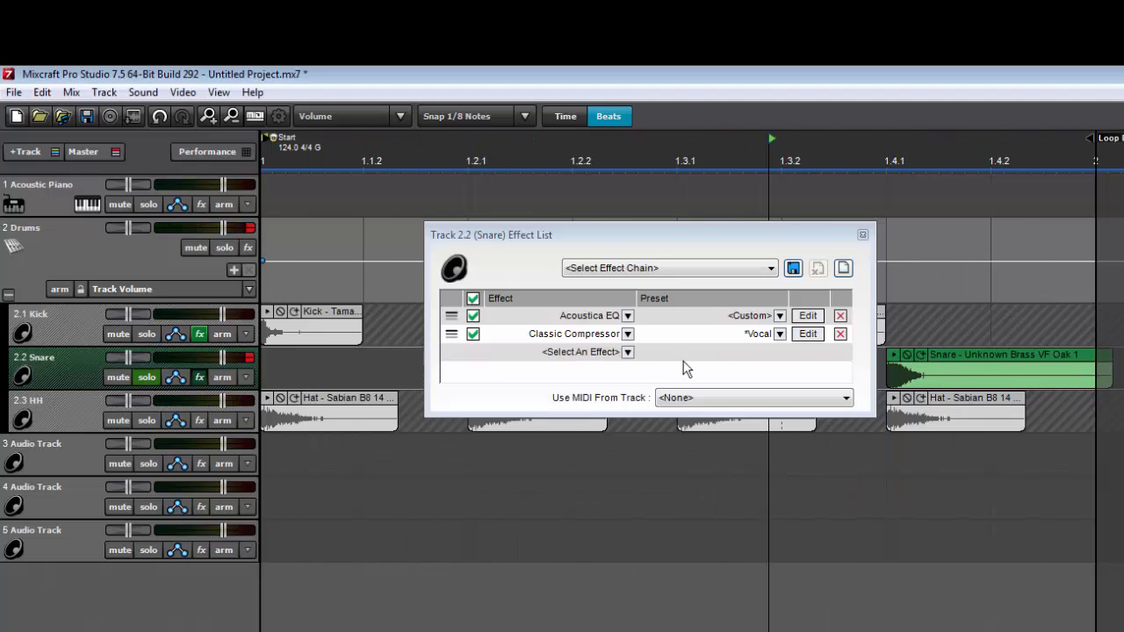
- Add Acoustica Reverb after the compressor on the Snare track, adjust two of its settings and close the snare's effects
{"action": "left_click", "coordinate": [606, 352]}
{"action": "left_click", "coordinate": [594, 594]}
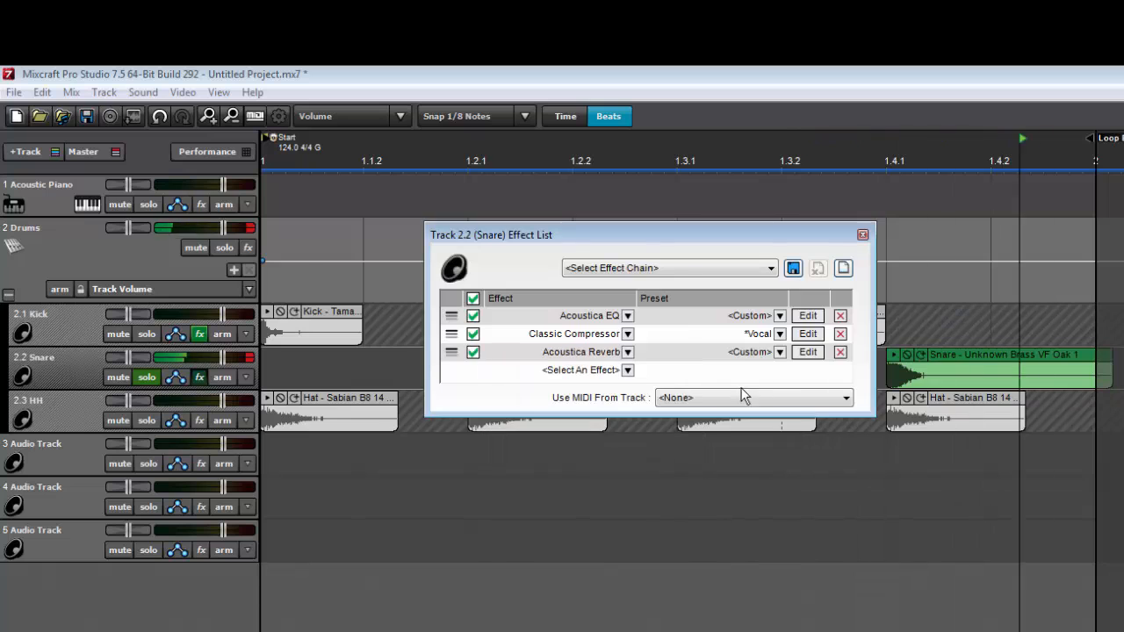
{"action": "left_click", "coordinate": [806, 351]}
{"action": "left_click_drag", "start_coordinate": [803, 566], "coordinate": [793, 569]}
{"action": "left_click_drag", "start_coordinate": [866, 467], "coordinate": [843, 468]}
{"action": "left_click", "coordinate": [1017, 361]}
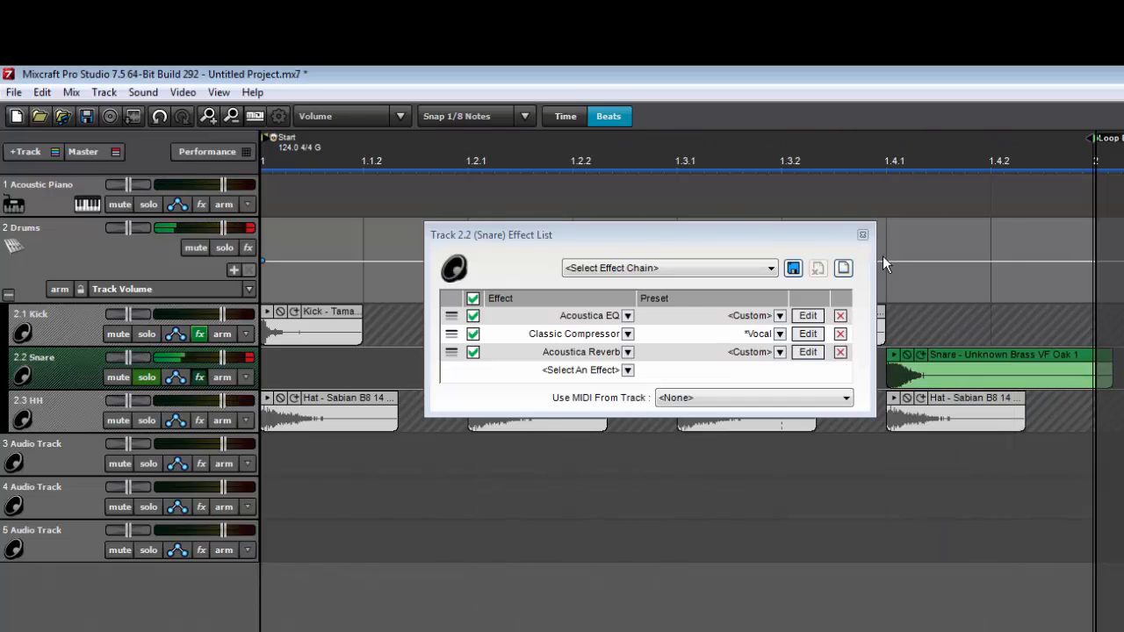
{"action": "left_click", "coordinate": [862, 234]}
- Solo the HH track instead of the Snare, play it and add Acoustica EQ to its effects
{"action": "left_click", "coordinate": [146, 377]}
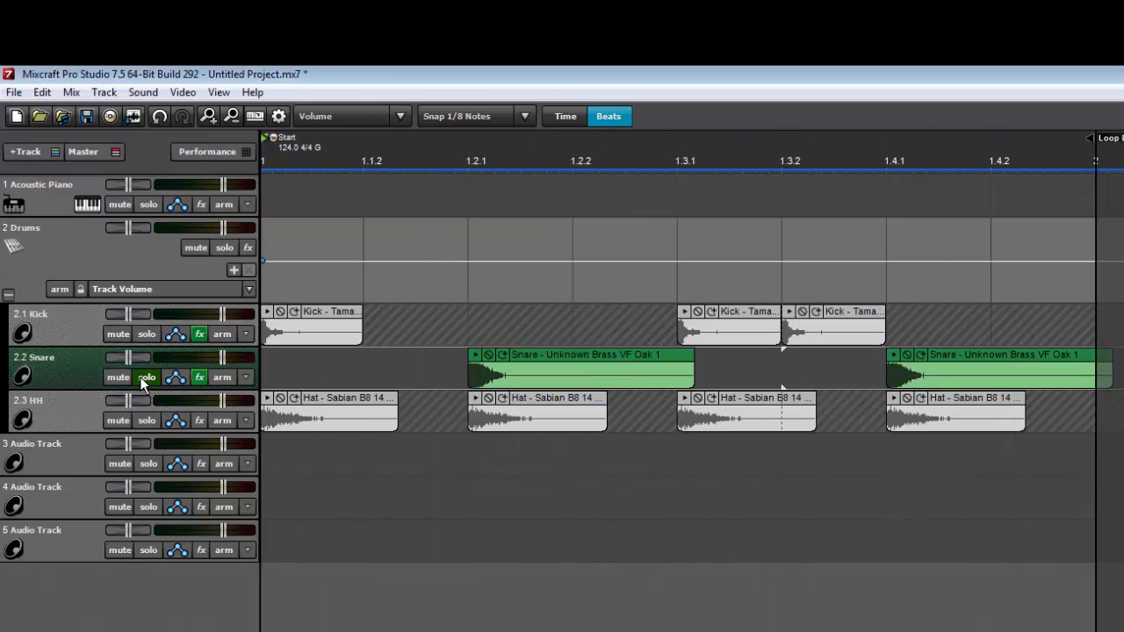
{"action": "left_click", "coordinate": [145, 419]}
{"action": "key", "text": "space"}
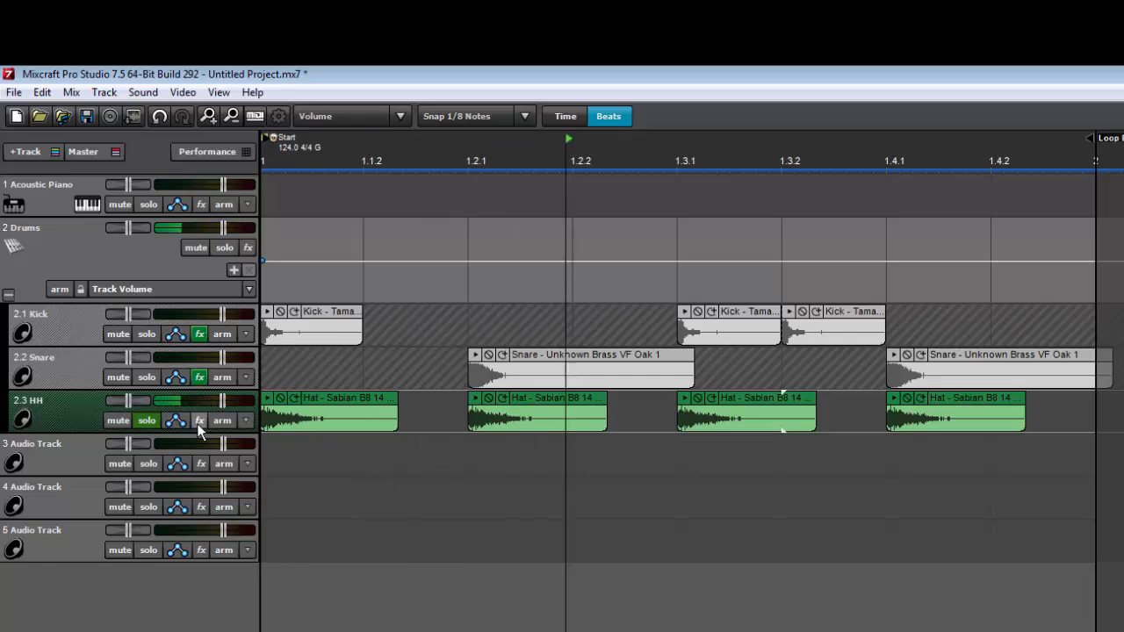
{"action": "left_click", "coordinate": [198, 421]}
{"action": "left_click_drag", "start_coordinate": [417, 367], "coordinate": [485, 181]}
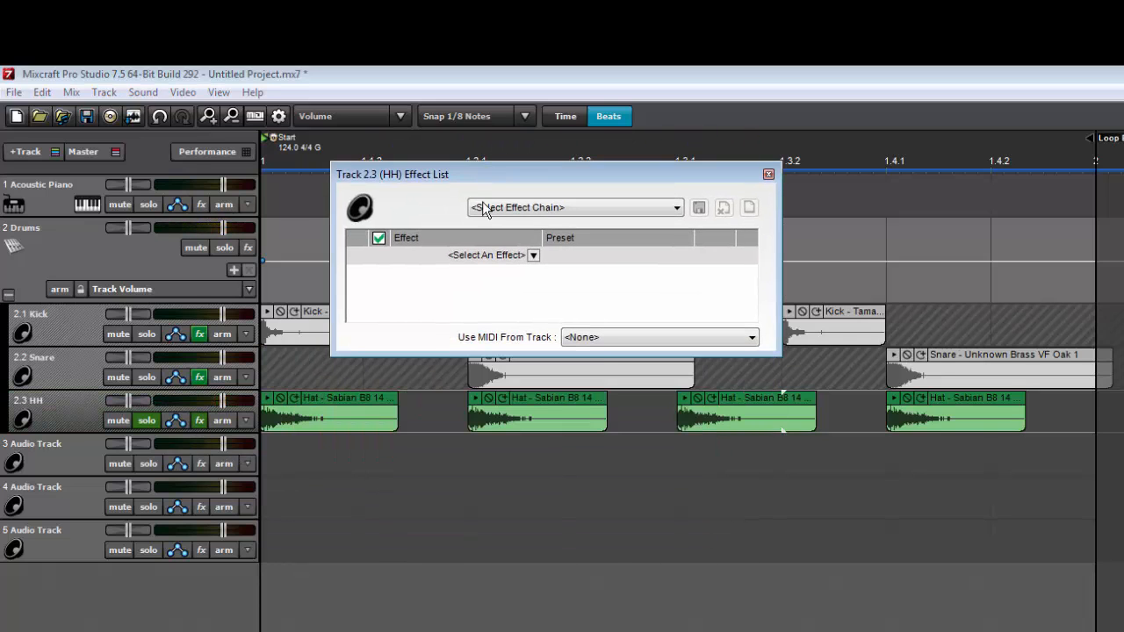
{"action": "left_click", "coordinate": [513, 254]}
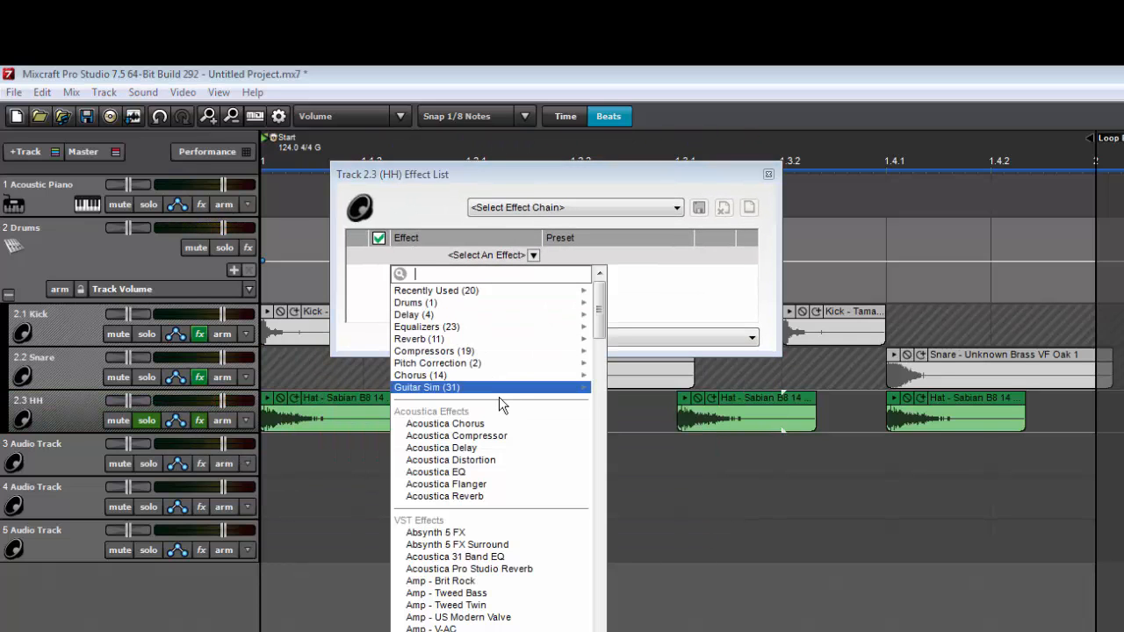
{"action": "left_click", "coordinate": [494, 473]}
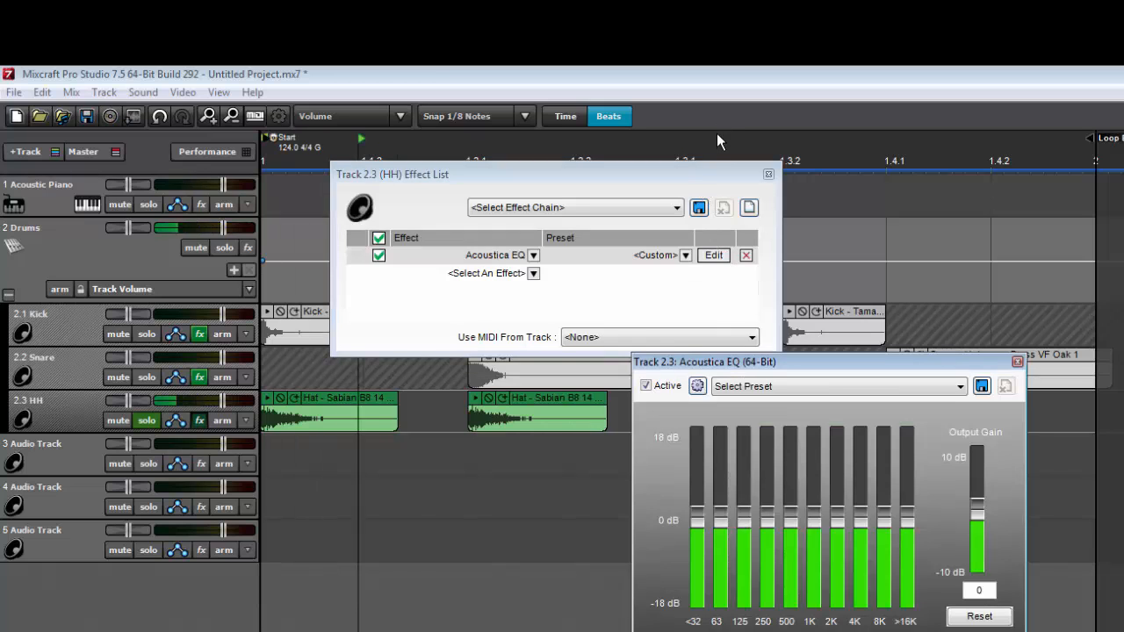
- Cut the hi-hat's EQ to -18 dB below 32 Hz and at 63 and 125 Hz, and about -10 dB at 250 Hz
{"action": "mouse_move", "coordinate": [696, 520]}
{"action": "left_mouse_down"}
{"action": "mouse_move", "coordinate": [696, 596]}
{"action": "mouse_move", "coordinate": [720, 597]}
{"action": "left_mouse_up"}
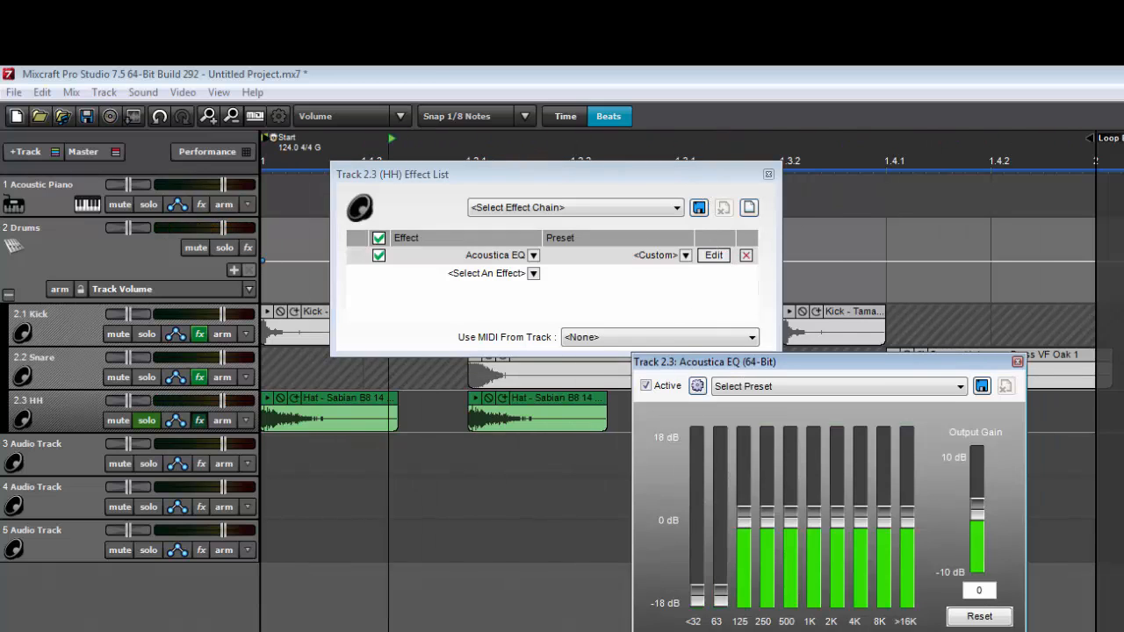
{"action": "left_click_drag", "start_coordinate": [744, 517], "coordinate": [744, 597]}
{"action": "left_click_drag", "start_coordinate": [765, 521], "coordinate": [768, 558]}
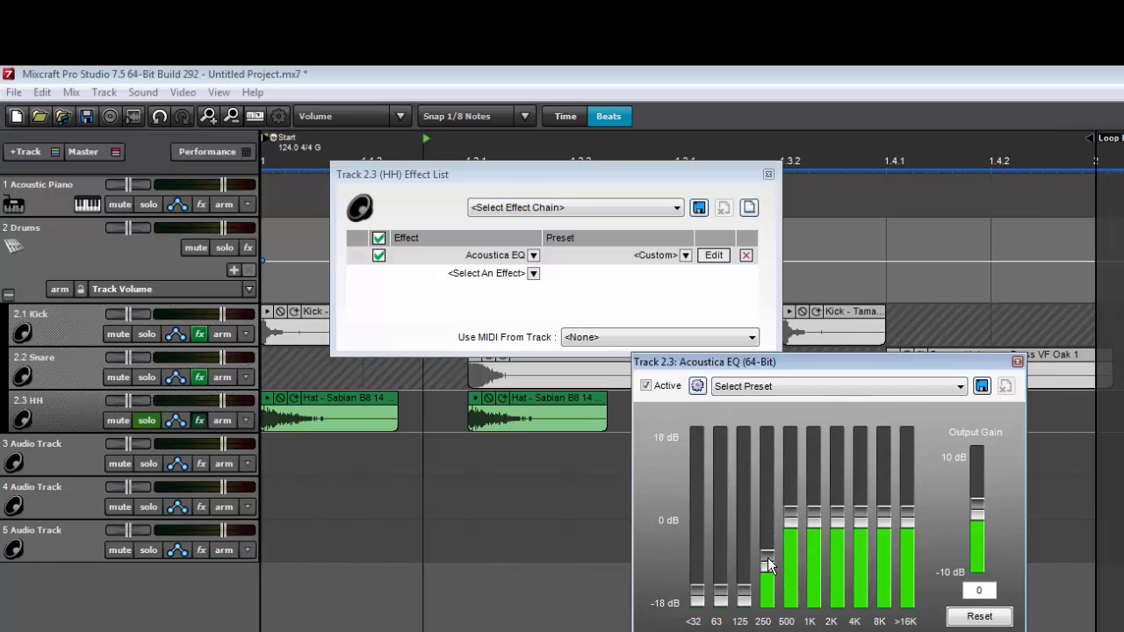
{"action": "left_click", "coordinate": [1017, 363]}
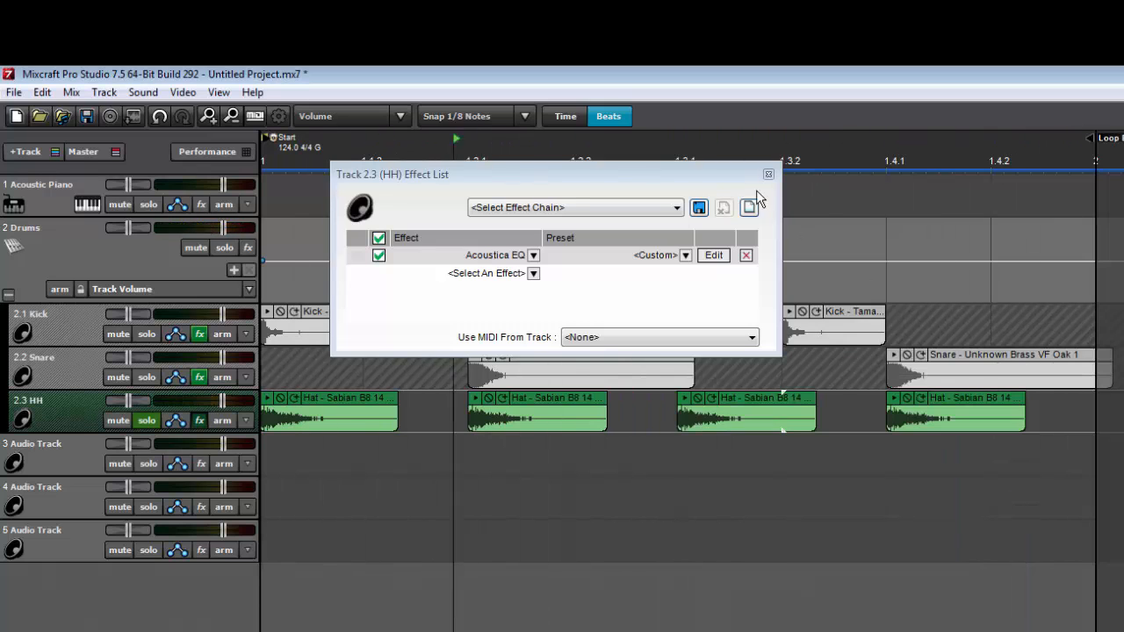
{"action": "left_click", "coordinate": [768, 174]}
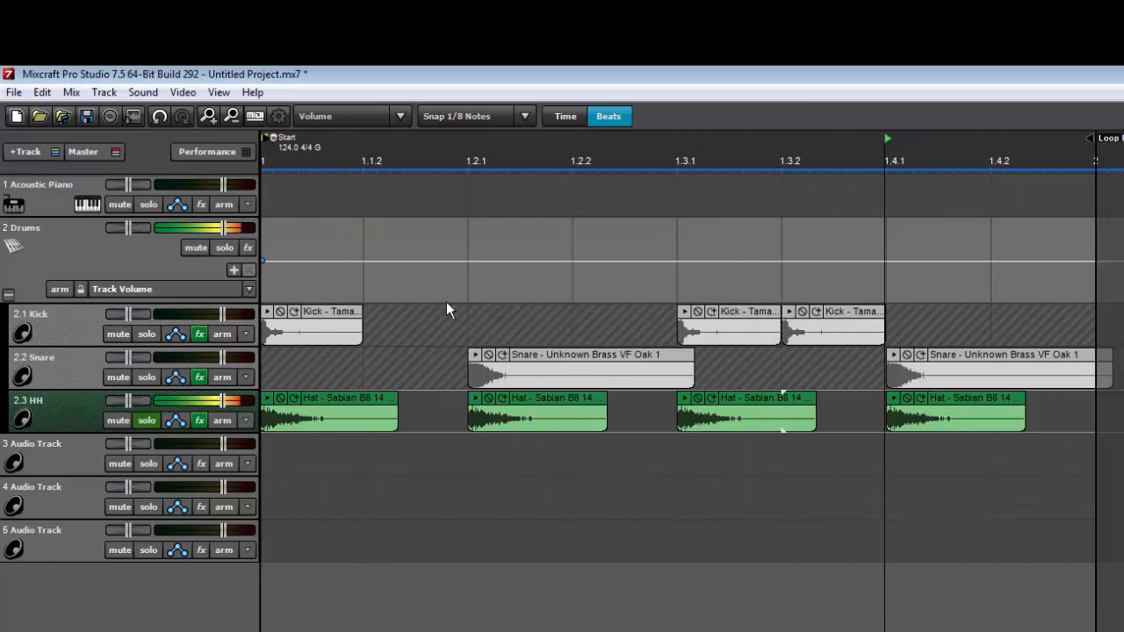
- Unsolo the HH track, play the full drum pattern and lower the HH track's volume slightly
{"action": "left_click", "coordinate": [144, 420]}
{"action": "key", "text": "space"}
{"action": "left_click_drag", "start_coordinate": [223, 401], "coordinate": [206, 404]}
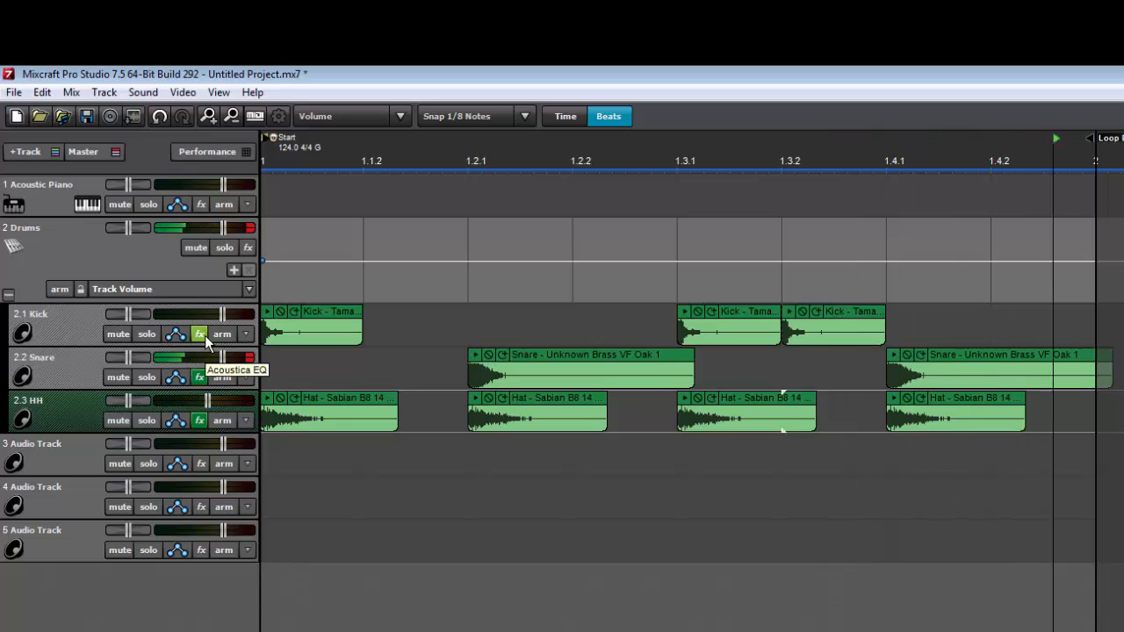
- Add Classic Compressor to the effects of the Drums submix track
{"action": "left_click", "coordinate": [248, 249]}
{"action": "left_click_drag", "start_coordinate": [404, 188], "coordinate": [558, 179]}
{"action": "left_click", "coordinate": [571, 260]}
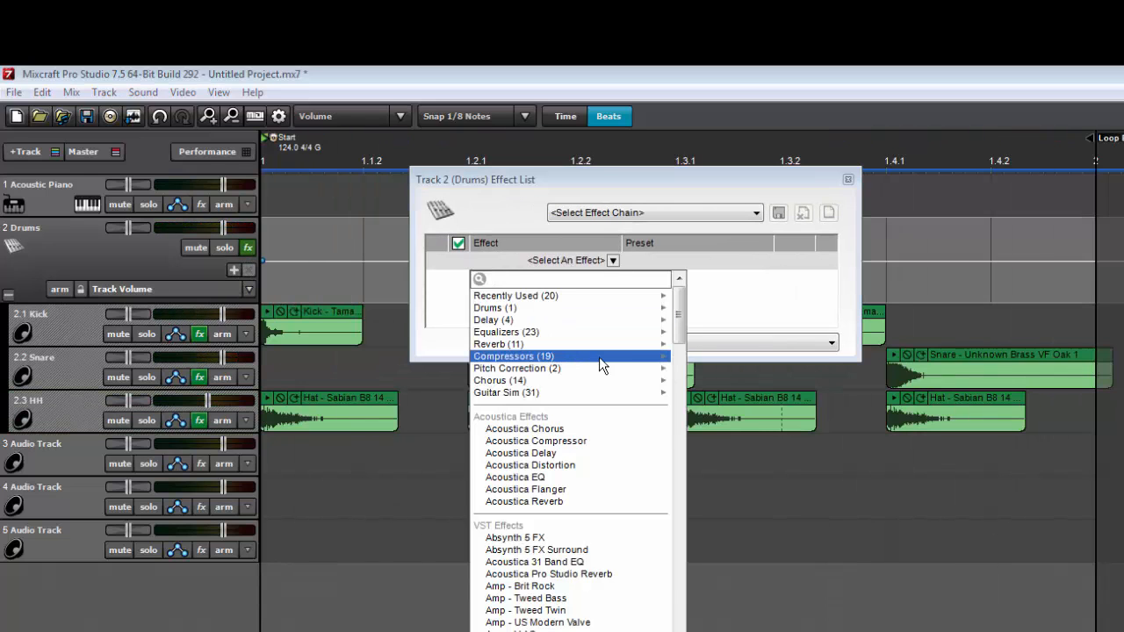
{"action": "mouse_move", "coordinate": [593, 356]}
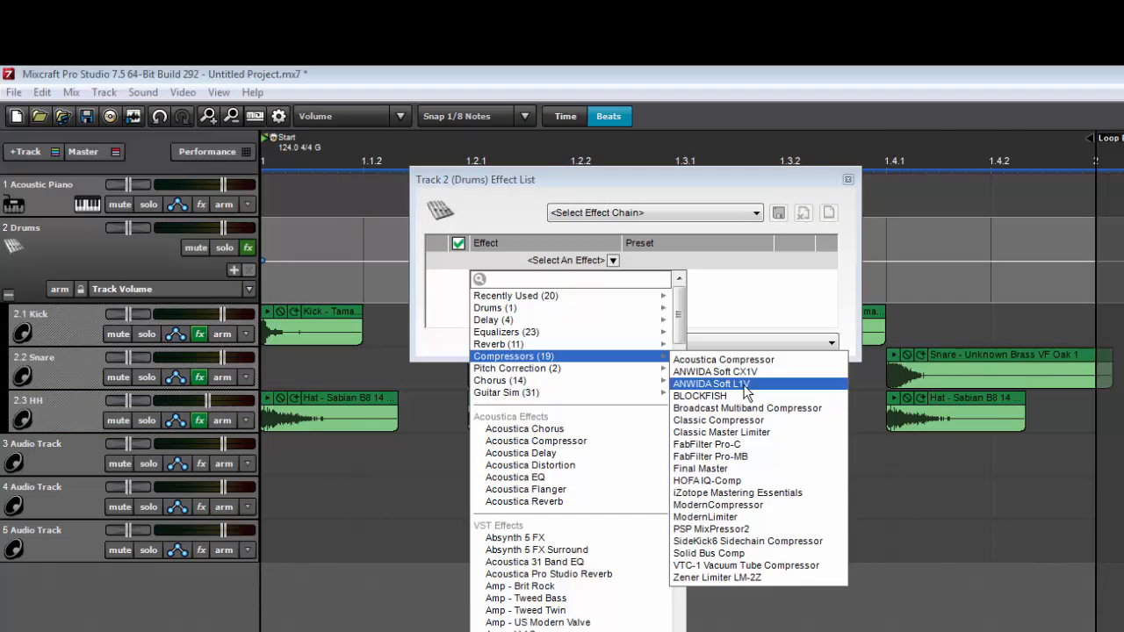
{"action": "left_click", "coordinate": [783, 421]}
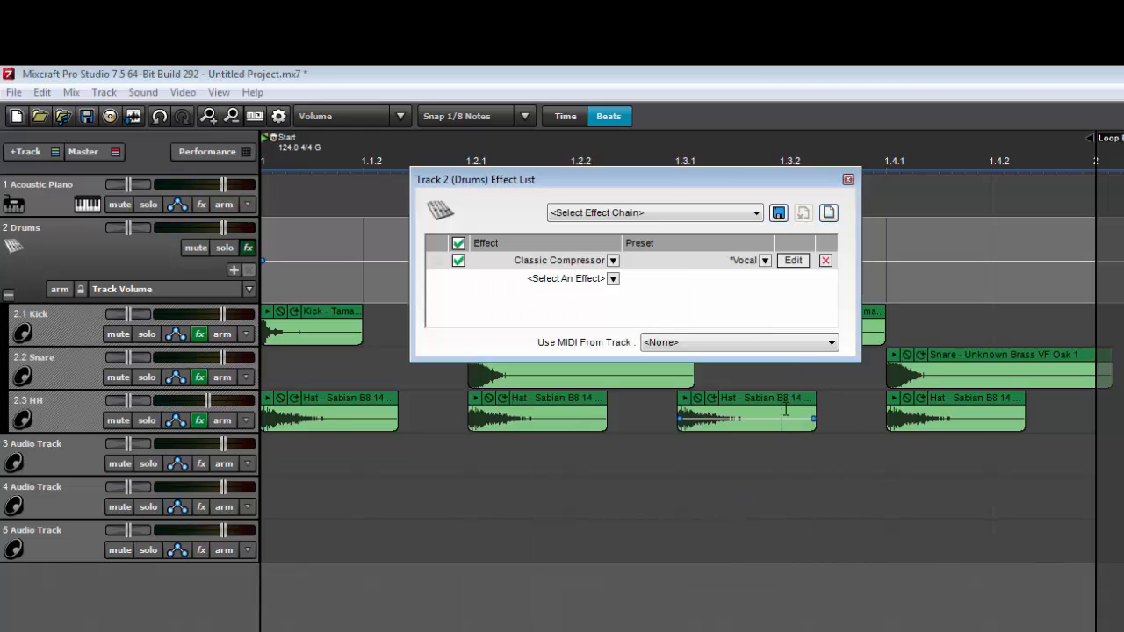
- Load the Drums preset in the submix compressor and adjust its output level and threshold during playback
{"action": "left_click", "coordinate": [762, 259]}
{"action": "left_click", "coordinate": [721, 404]}
{"action": "left_click", "coordinate": [793, 260]}
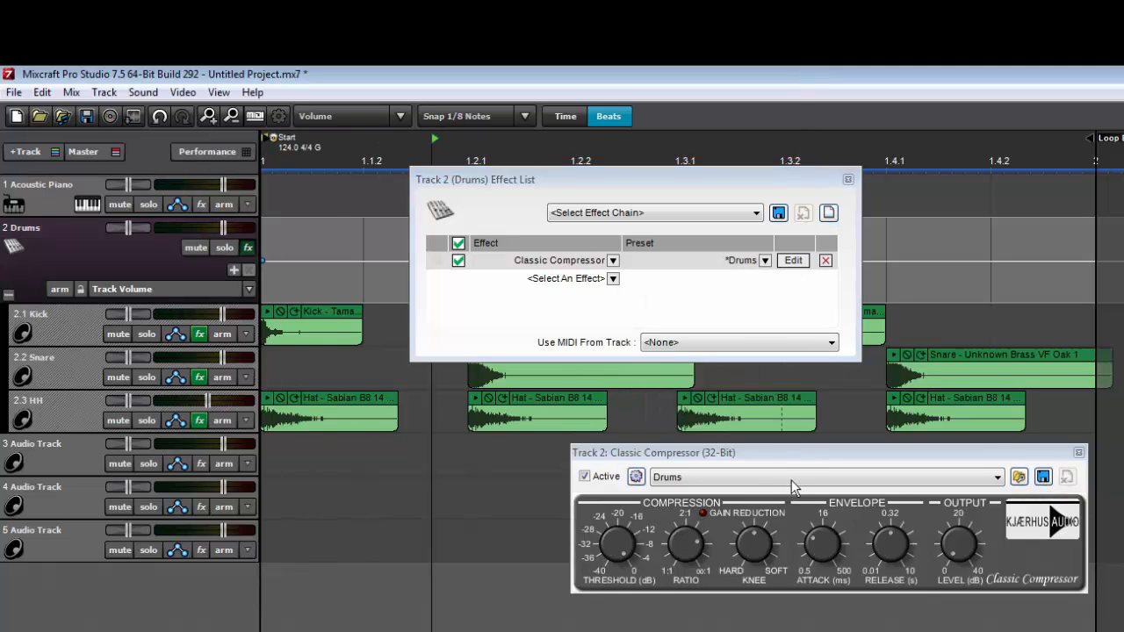
{"action": "left_click_drag", "start_coordinate": [960, 544], "coordinate": [962, 532]}
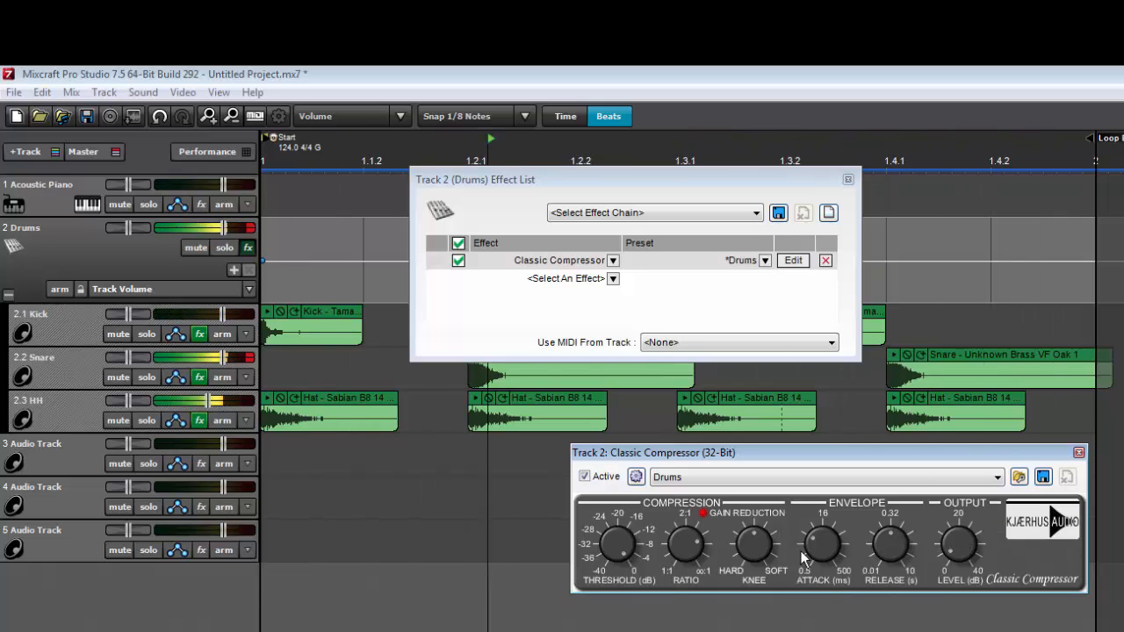
{"action": "left_click_drag", "start_coordinate": [630, 544], "coordinate": [630, 553]}
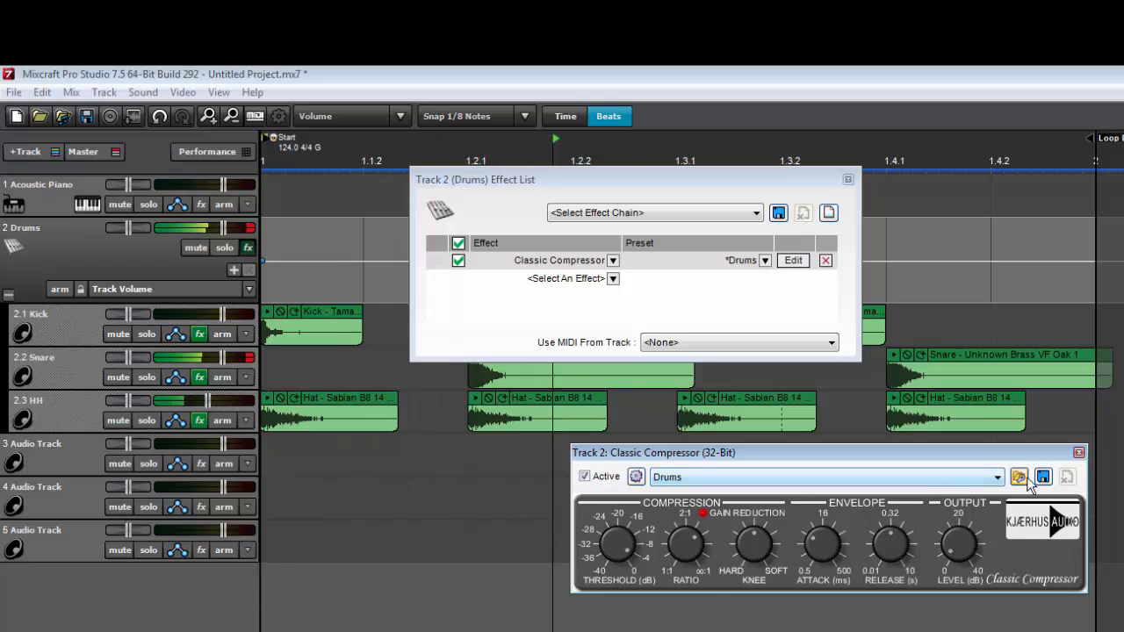
{"action": "left_click", "coordinate": [1078, 452]}
{"action": "left_click", "coordinate": [847, 179]}
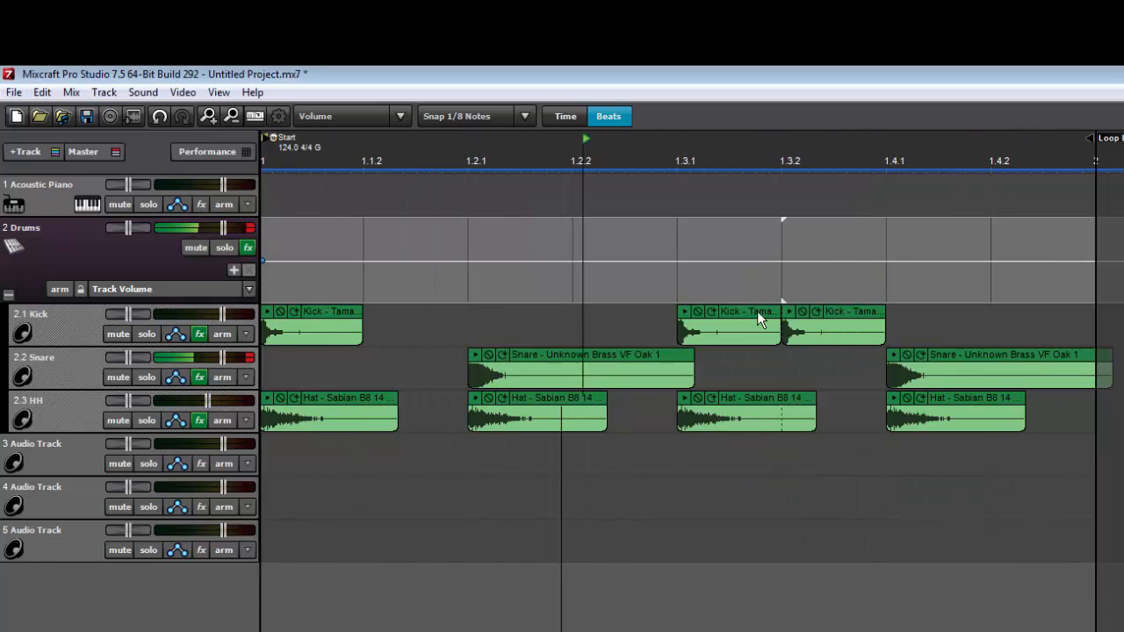
{"action": "left_click", "coordinate": [649, 479]}
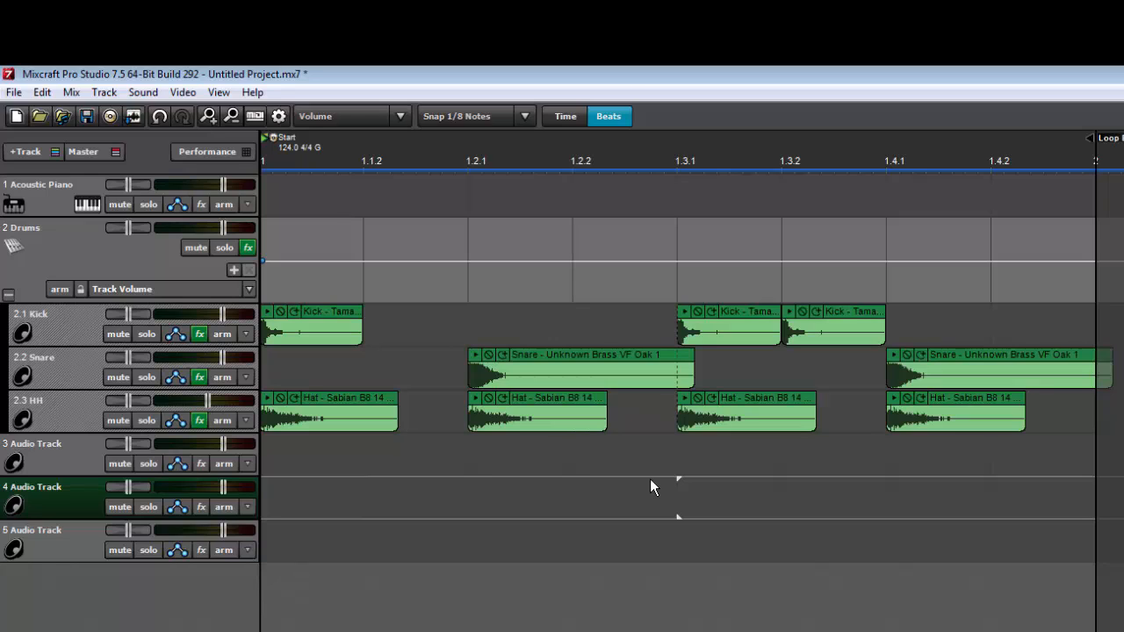
{"action": "left_click", "coordinate": [81, 397]}
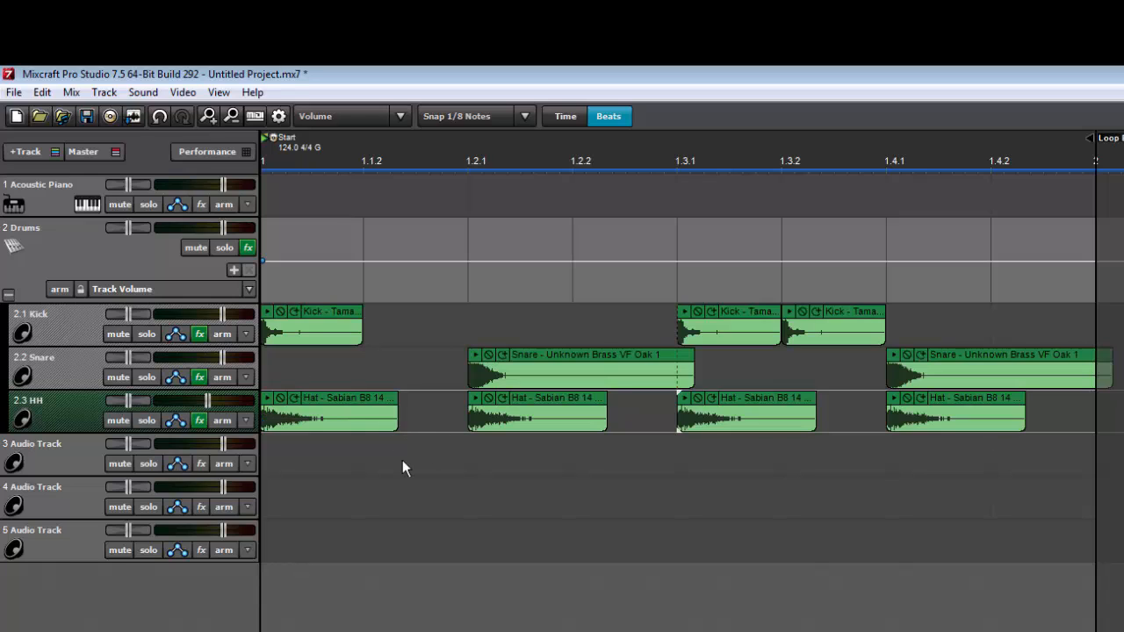
- Start a new project without saving the changes to the current one
{"action": "left_click", "coordinate": [16, 117]}
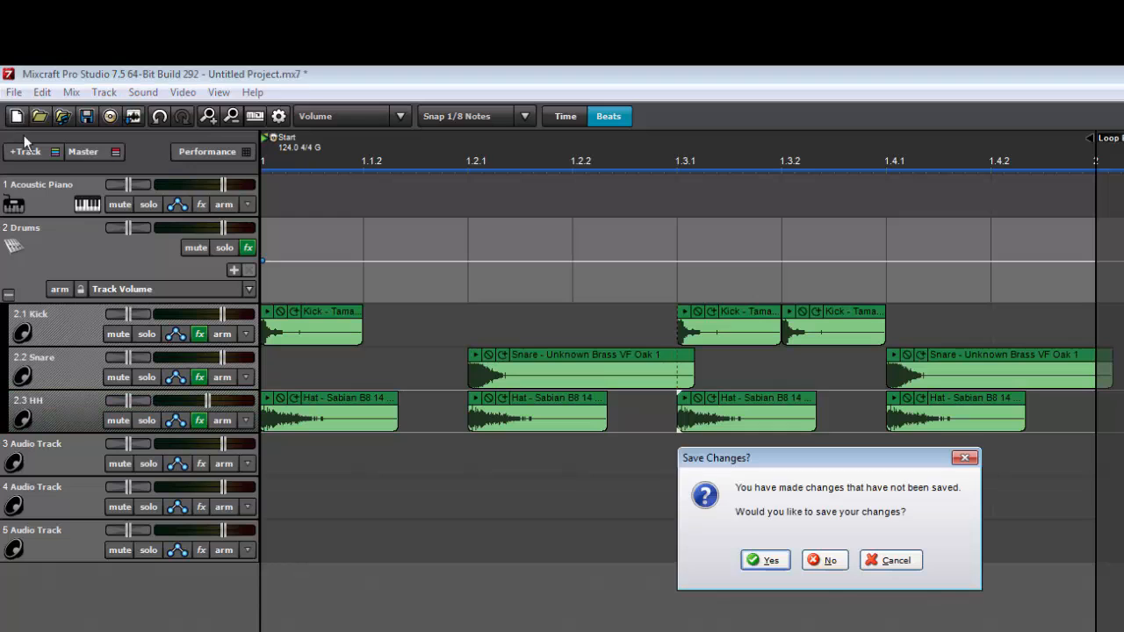
{"action": "left_click", "coordinate": [828, 562]}
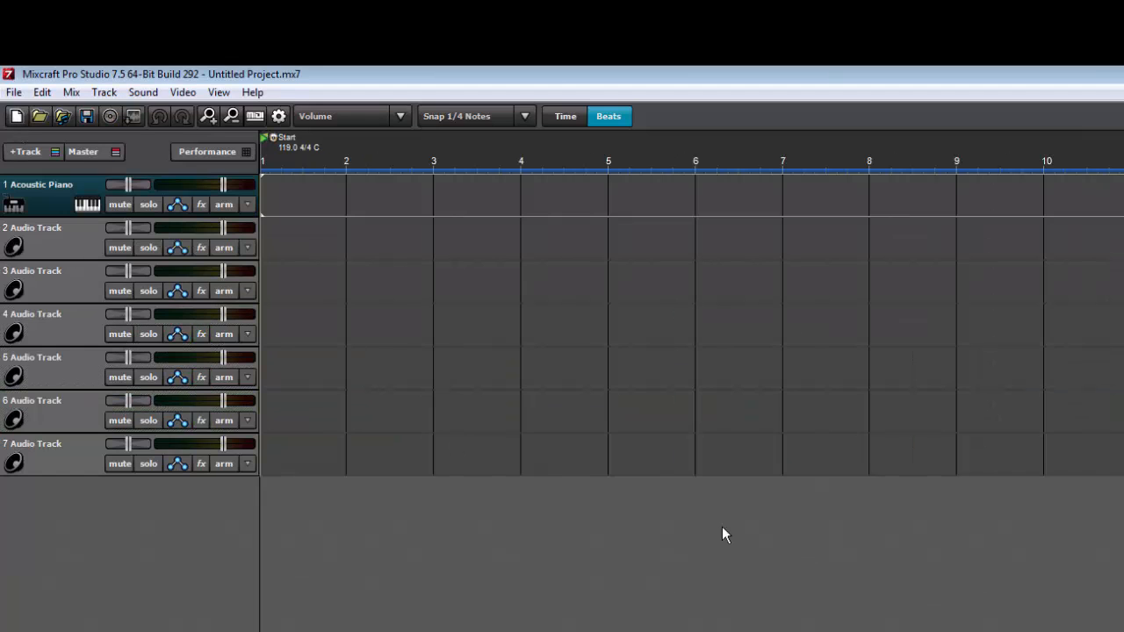
- Insert a submix track above the Acoustic Piano track and name it Drums
{"action": "right_click", "coordinate": [51, 199]}
{"action": "mouse_move", "coordinate": [104, 211]}
{"action": "left_click", "coordinate": [414, 292]}
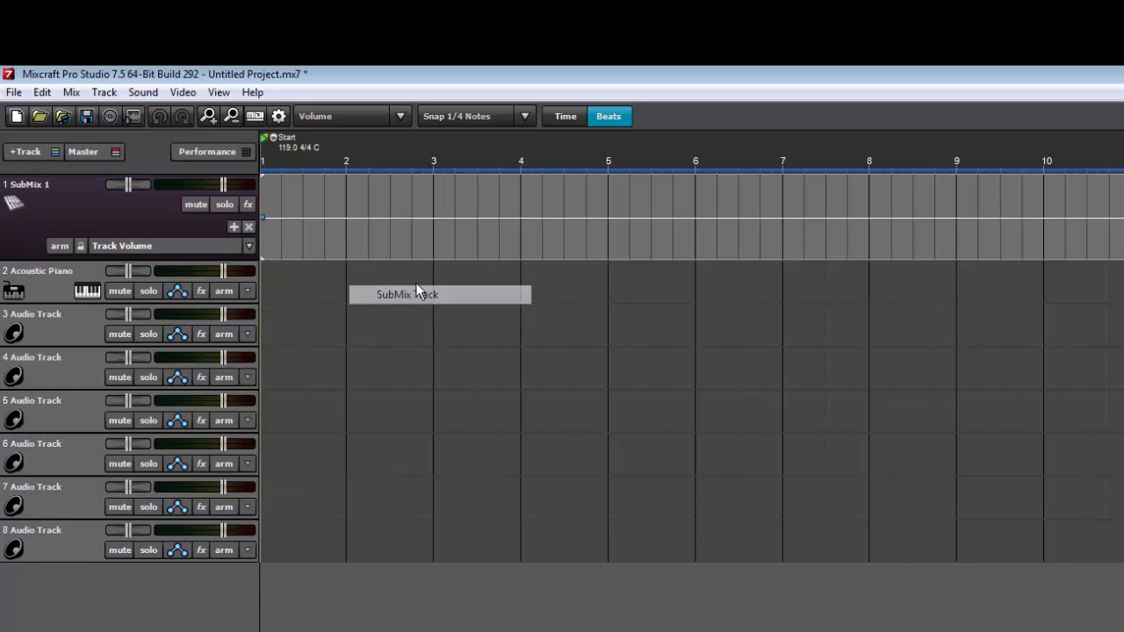
{"action": "double_click", "coordinate": [52, 185]}
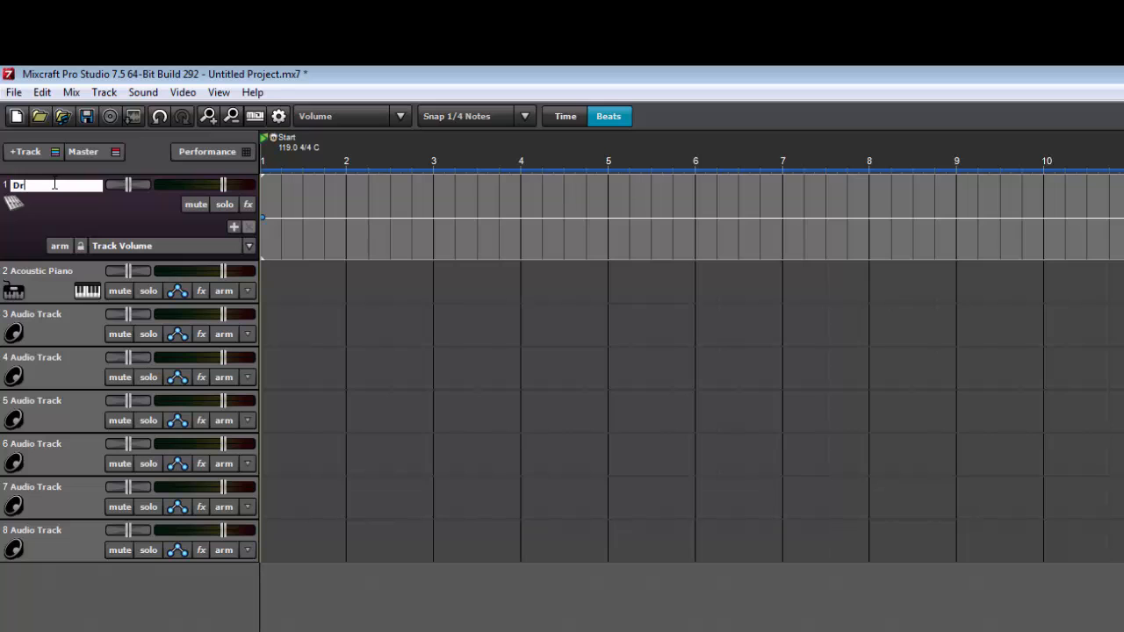
{"action": "key", "text": "Return"}
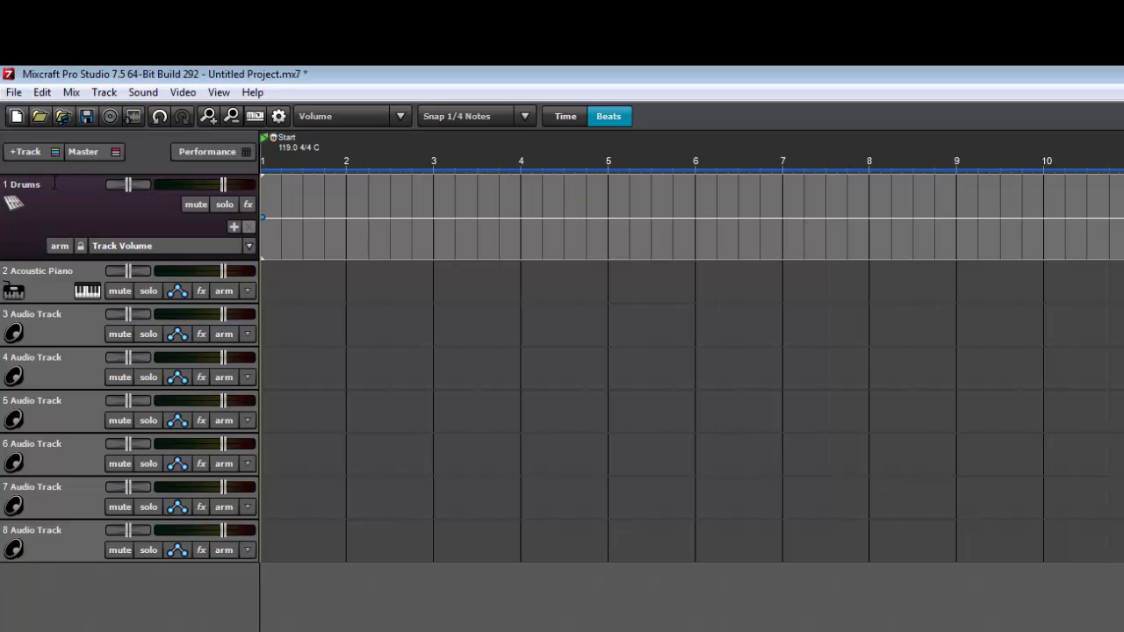
- Change the Acoustic Piano track's instrument to the VSTi instrument Acoustica Studio Drums
{"action": "left_click", "coordinate": [87, 291]}
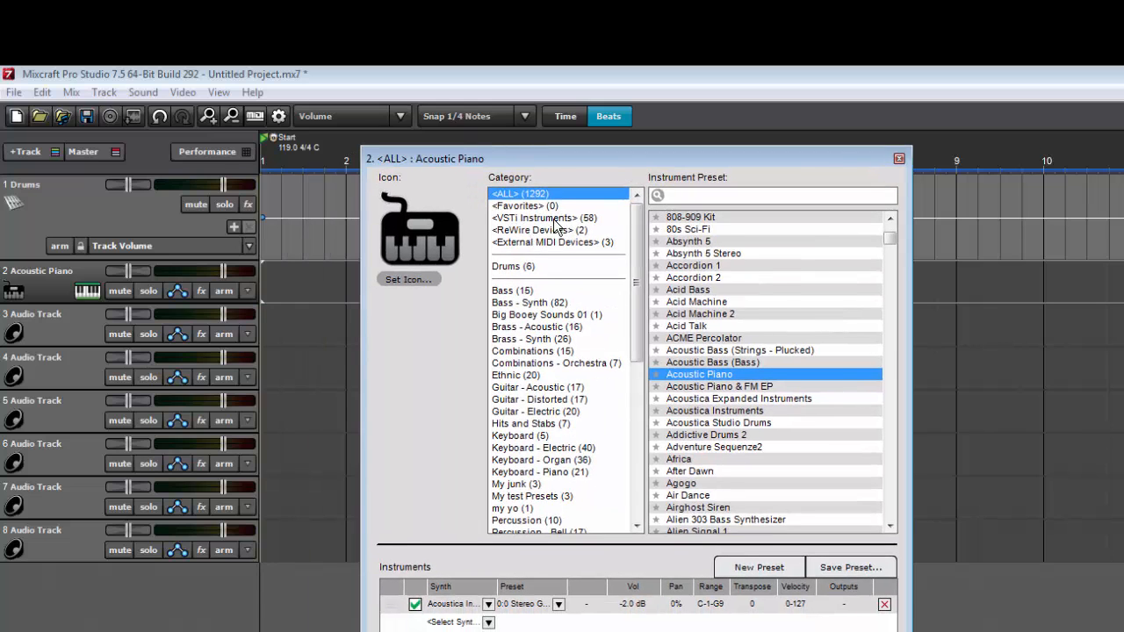
{"action": "left_click", "coordinate": [556, 220]}
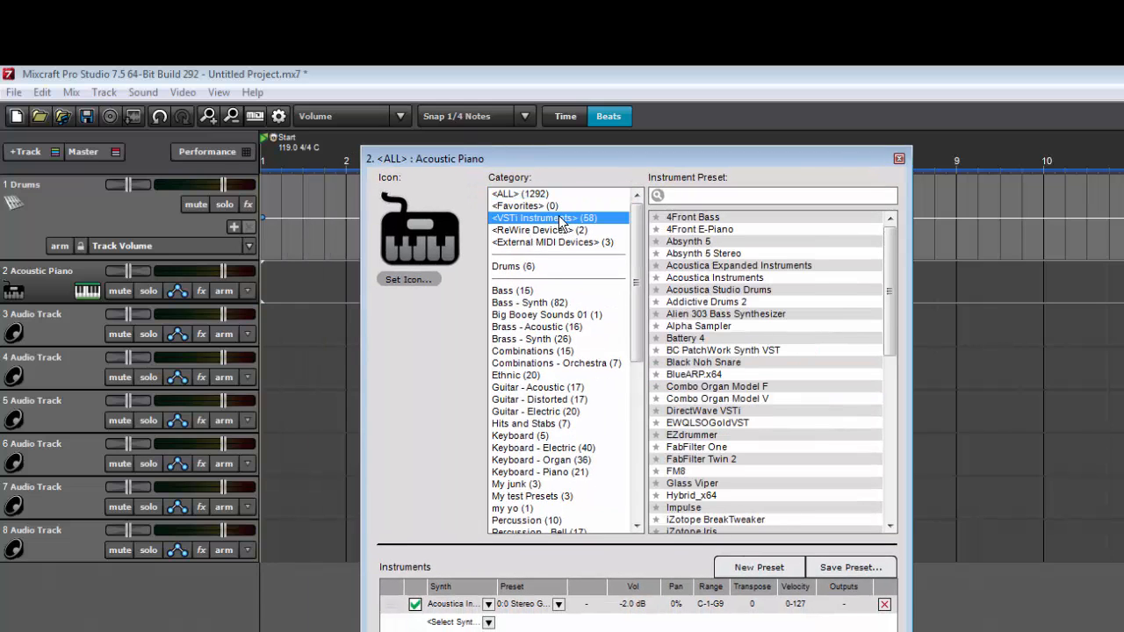
{"action": "left_click", "coordinate": [732, 292]}
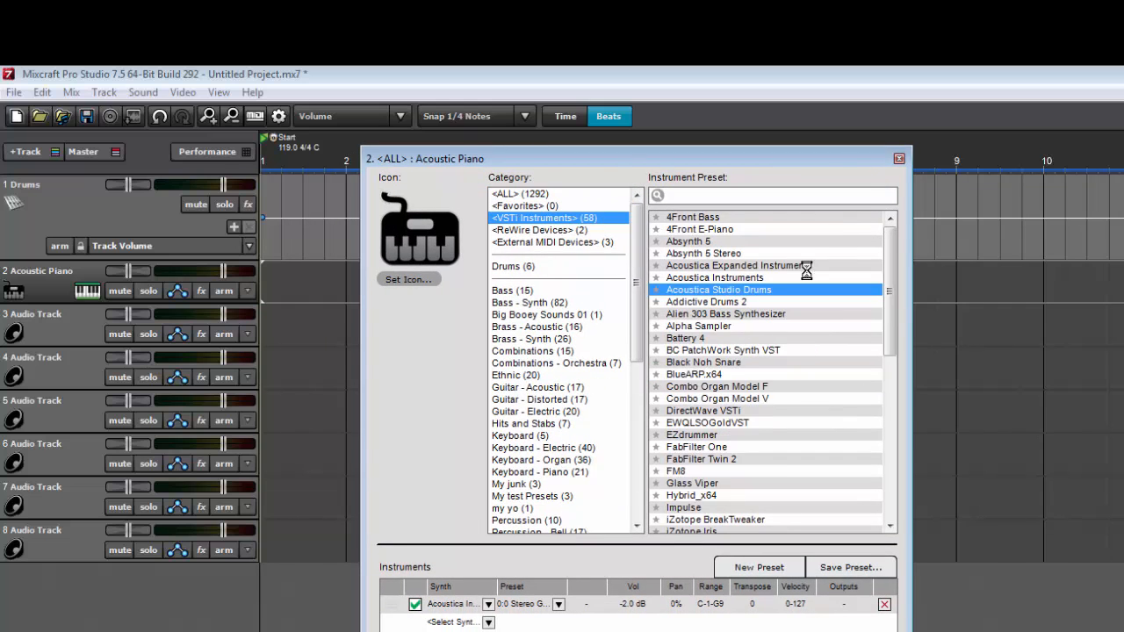
{"action": "left_click", "coordinate": [900, 158]}
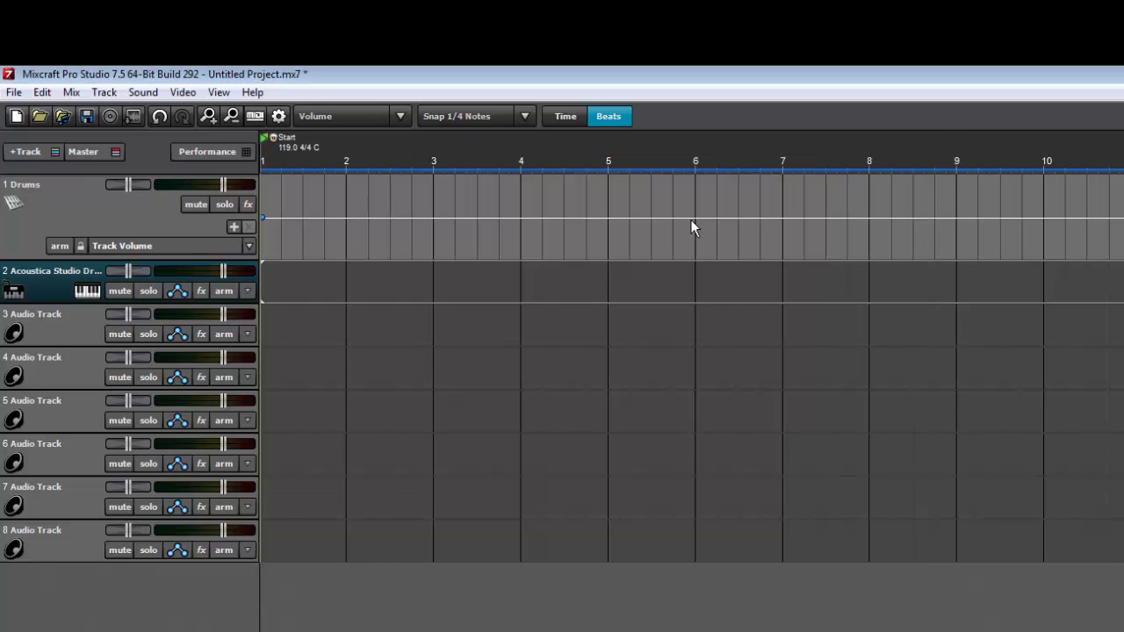
- Duplicate the Acoustica Studio Drums track twice to get three identical drum tracks
{"action": "right_click", "coordinate": [46, 300]}
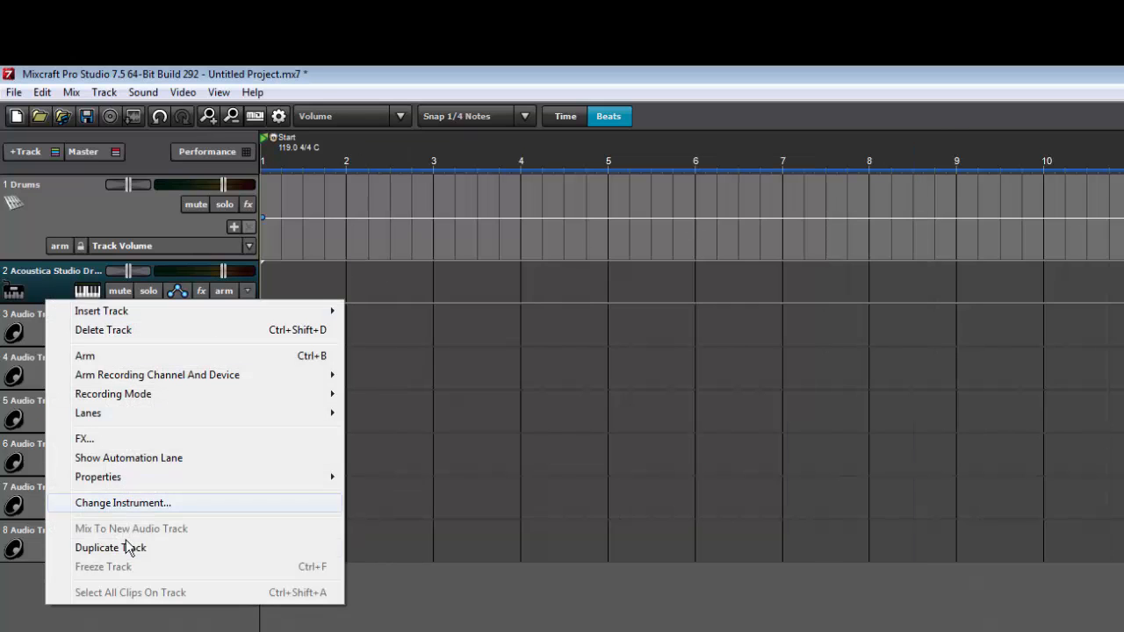
{"action": "left_click", "coordinate": [134, 548]}
{"action": "right_click", "coordinate": [64, 286]}
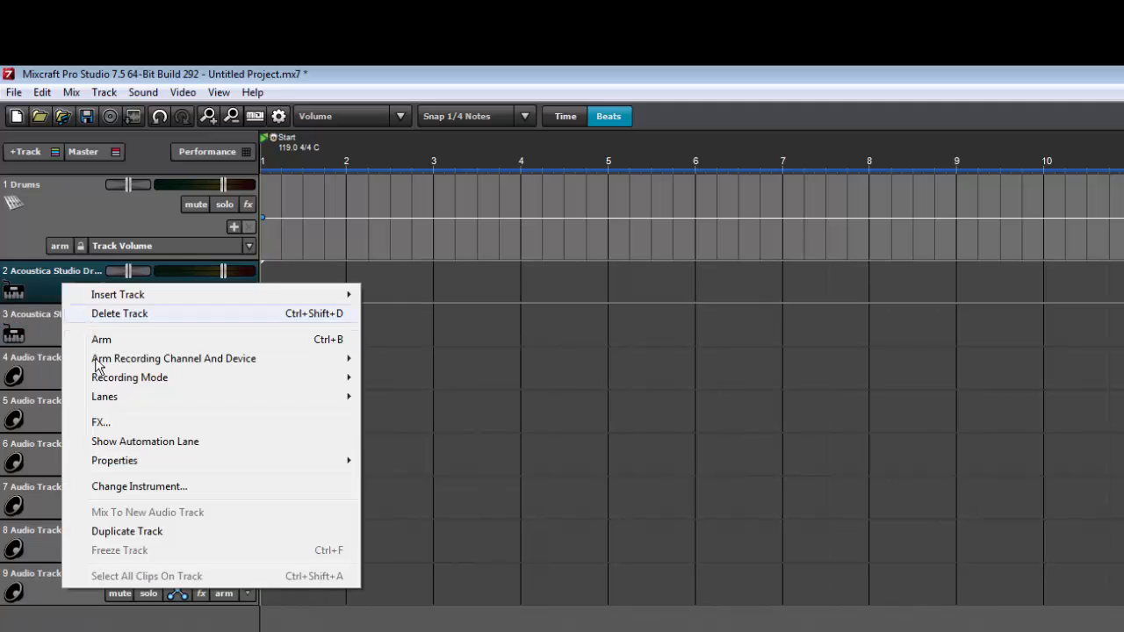
{"action": "left_click", "coordinate": [167, 533]}
- Move all three Acoustica Studio Drums tracks into the Drums submix
{"action": "left_click_drag", "start_coordinate": [63, 296], "coordinate": [79, 255]}
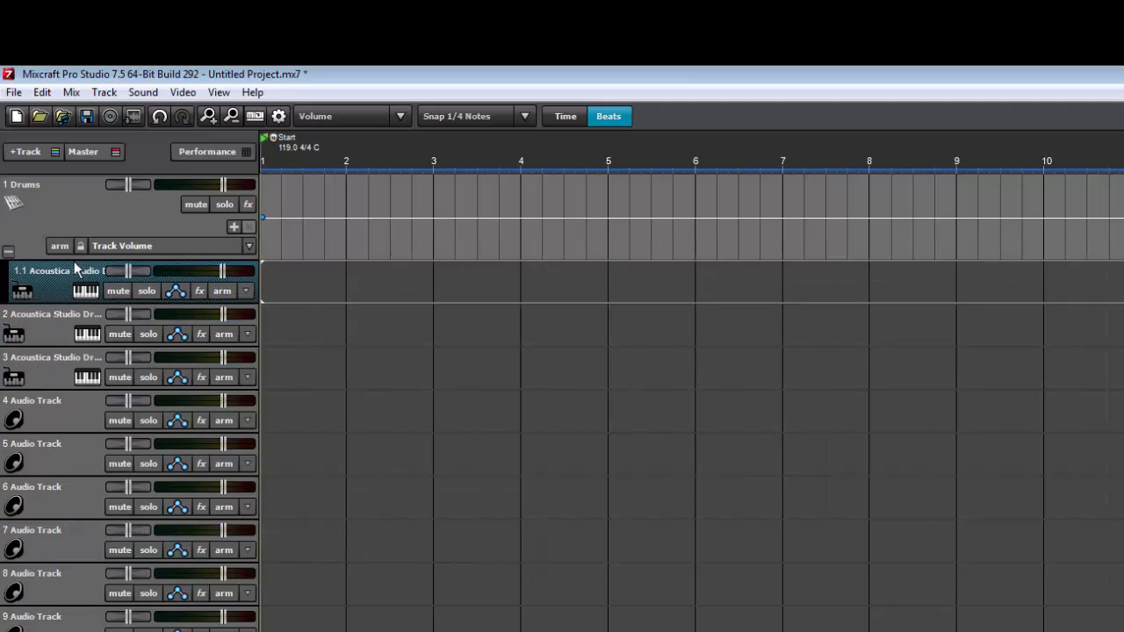
{"action": "left_click_drag", "start_coordinate": [60, 328], "coordinate": [66, 321]}
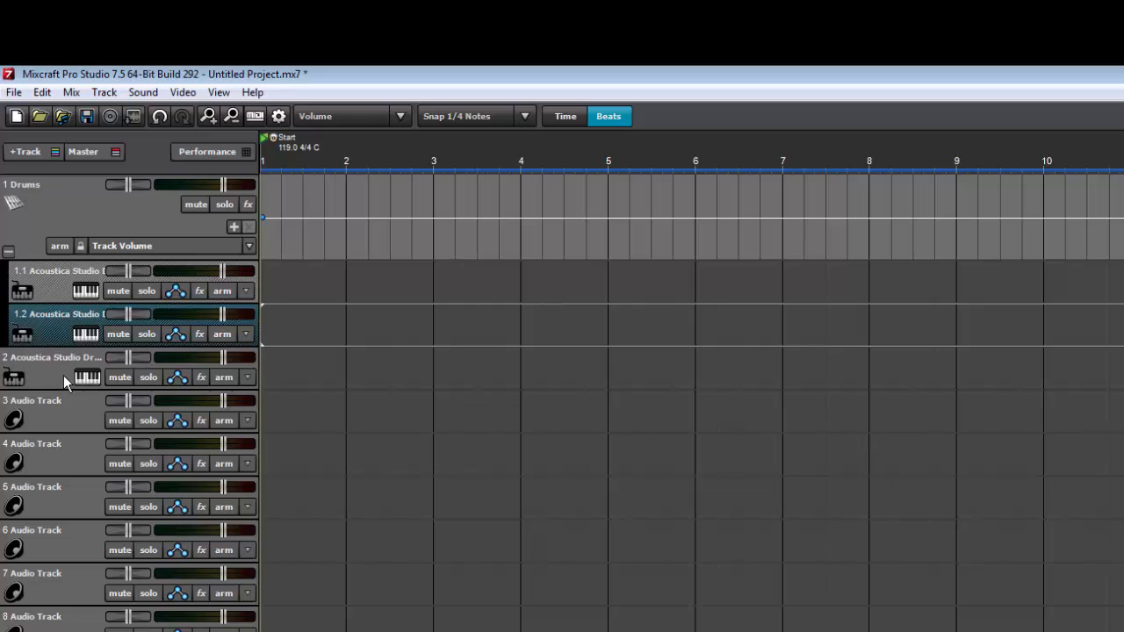
{"action": "left_click_drag", "start_coordinate": [63, 375], "coordinate": [69, 300]}
- Rename the three tracks in the Drums submix as HH, Kick and Snare, in that order
{"action": "left_click", "coordinate": [73, 283]}
{"action": "left_click", "coordinate": [72, 272]}
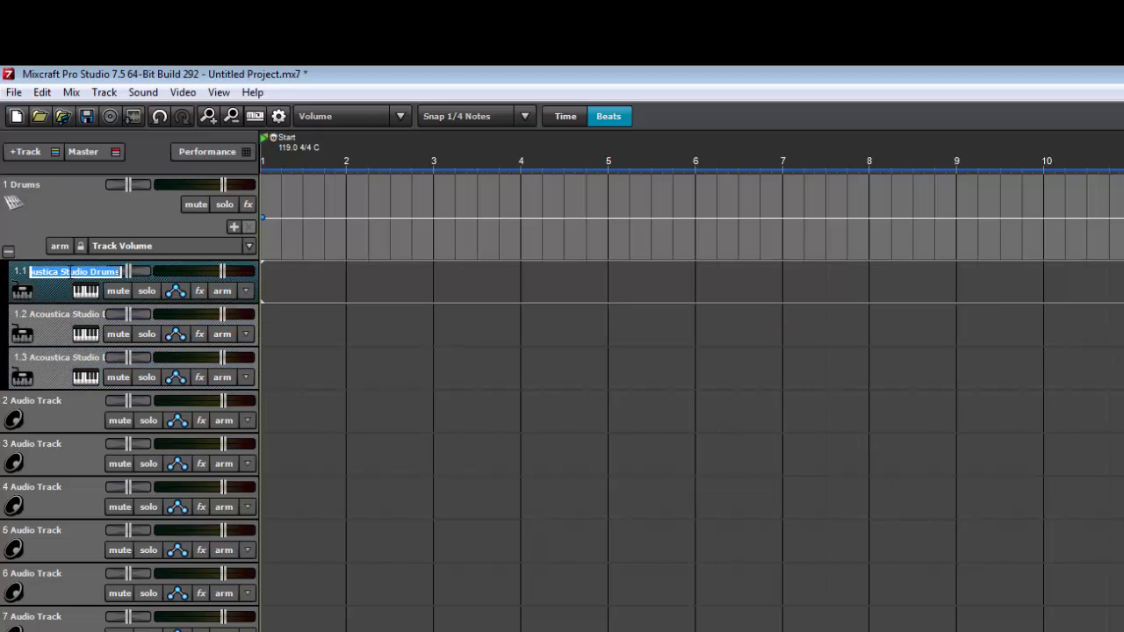
{"action": "type", "text": "HH"}
{"action": "key", "text": "Return"}
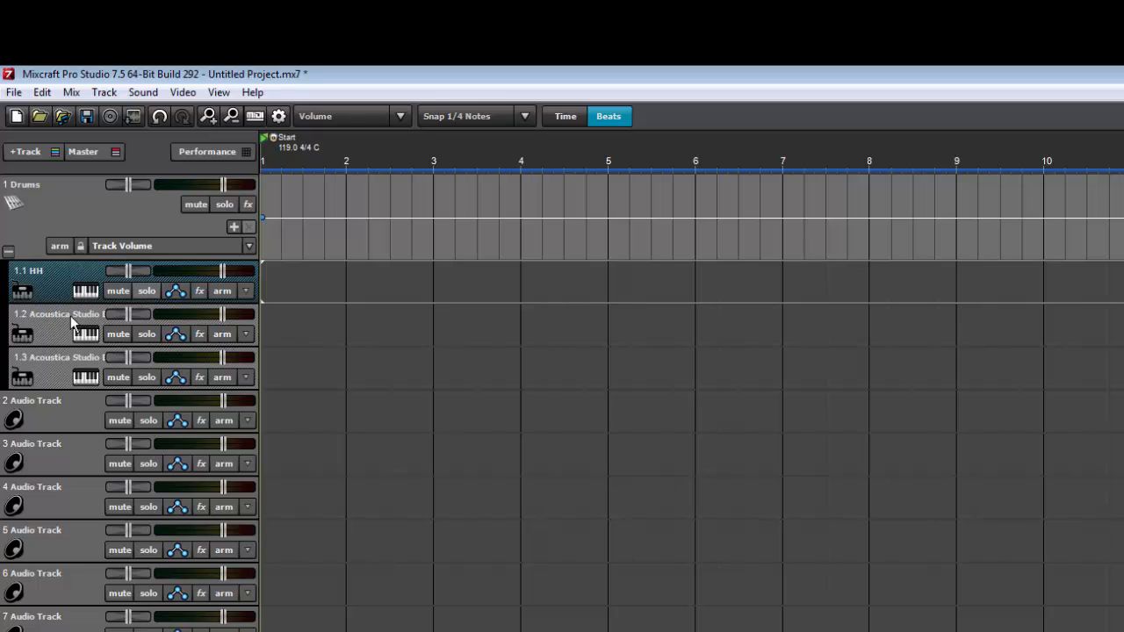
{"action": "double_click", "coordinate": [67, 314]}
{"action": "type", "text": "Kick"}
{"action": "key", "text": "Return"}
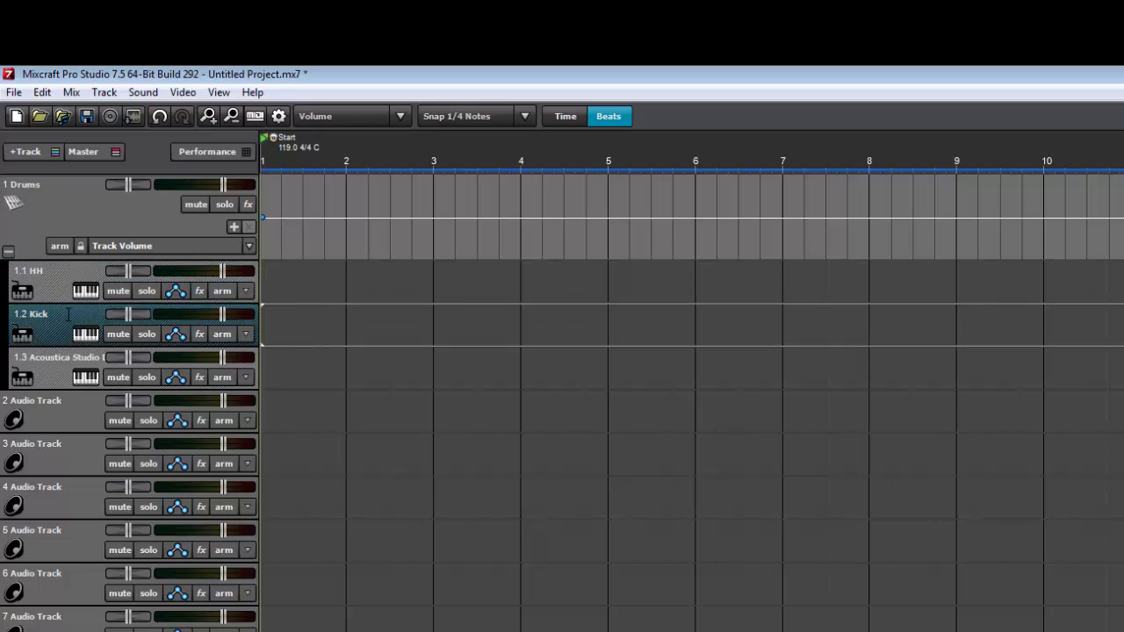
{"action": "double_click", "coordinate": [58, 358]}
{"action": "type", "text": "Snare"}
{"action": "key", "text": "Return"}
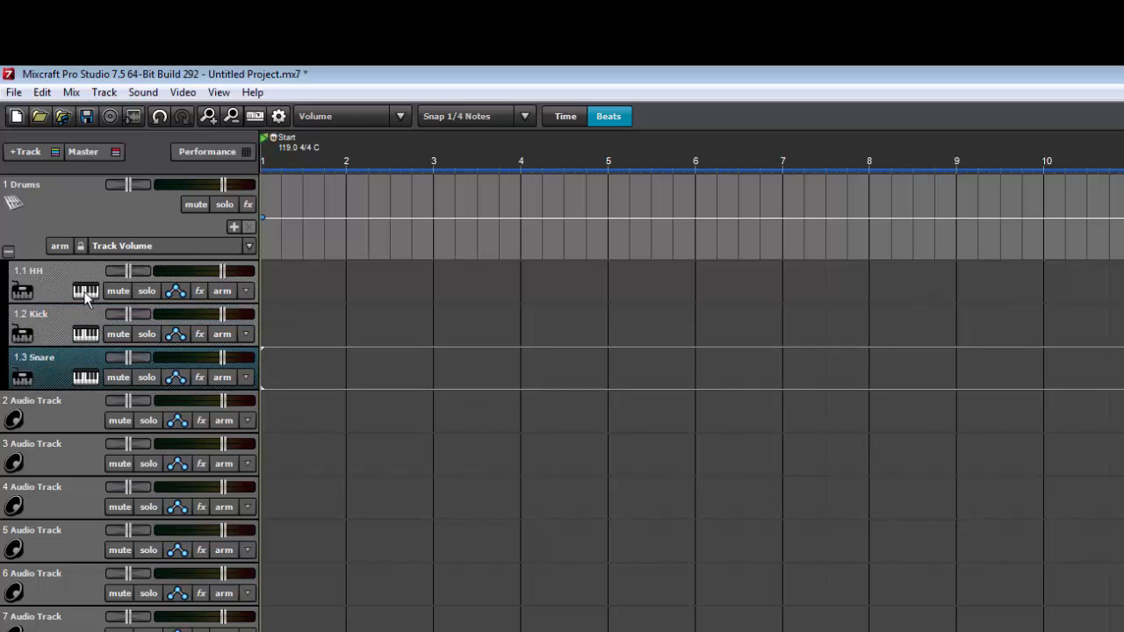
- Create a one-bar clip on the HH track and move it to the start of bar 1
{"action": "left_click", "coordinate": [286, 279]}
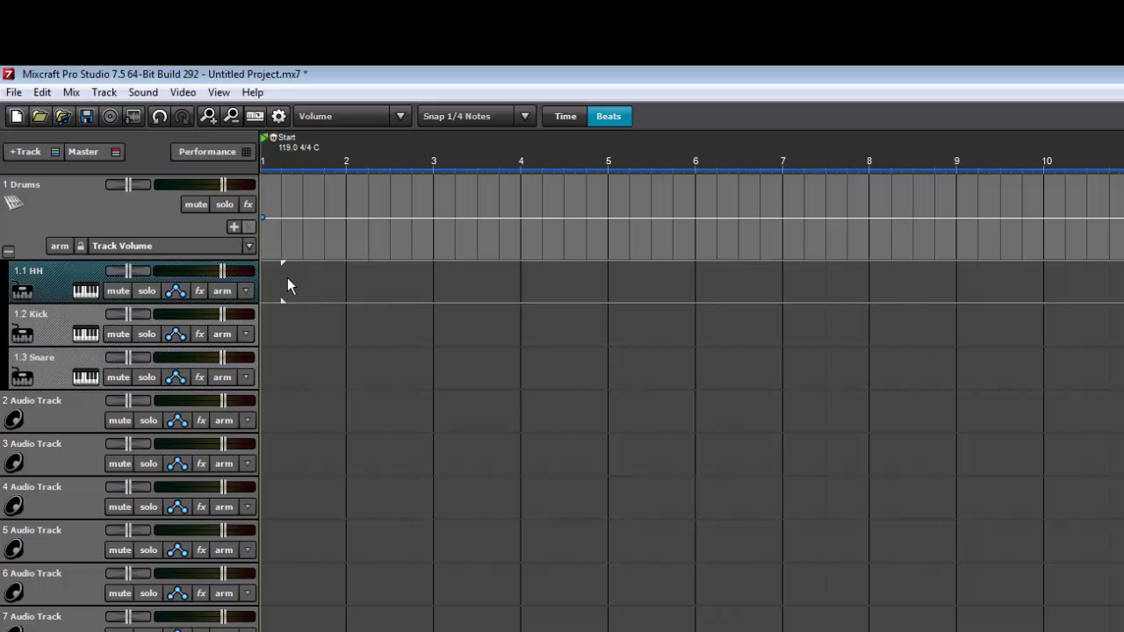
{"action": "double_click", "coordinate": [285, 282]}
{"action": "left_click_drag", "start_coordinate": [351, 276], "coordinate": [326, 278]}
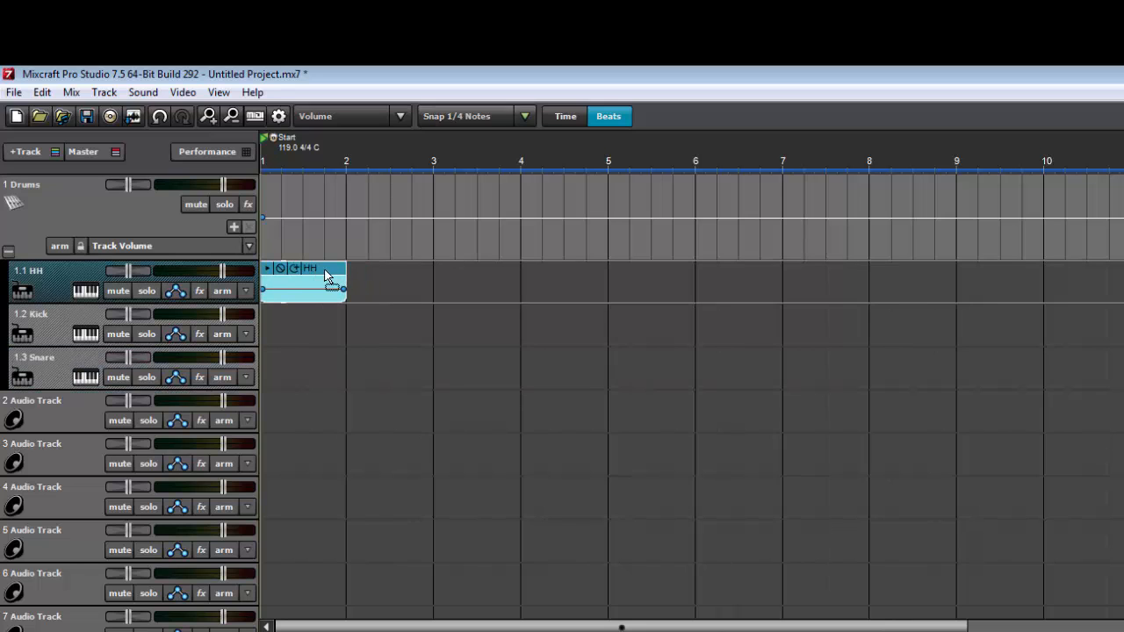
- Enlarge the clip editor, draw a note on beat 1 of the HH clip and move it to the Open Hi-Hat row
{"action": "left_click_drag", "start_coordinate": [367, 631], "coordinate": [367, 375]}
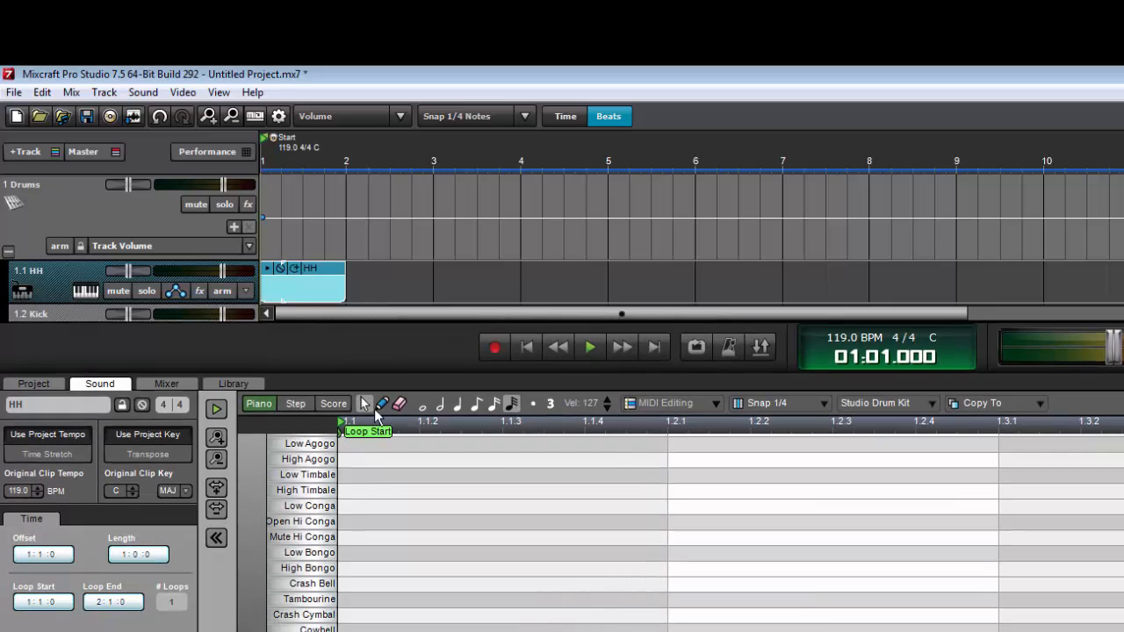
{"action": "left_click", "coordinate": [384, 404]}
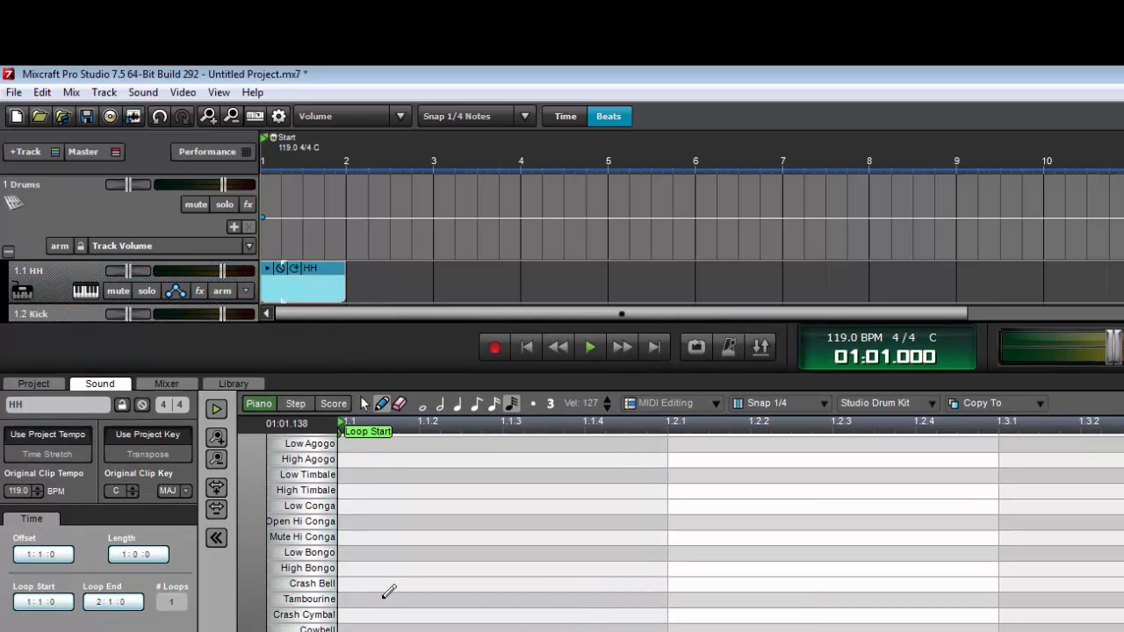
{"action": "left_click", "coordinate": [383, 598]}
{"action": "left_click", "coordinate": [367, 404]}
{"action": "left_click_drag", "start_coordinate": [364, 605], "coordinate": [364, 631]}
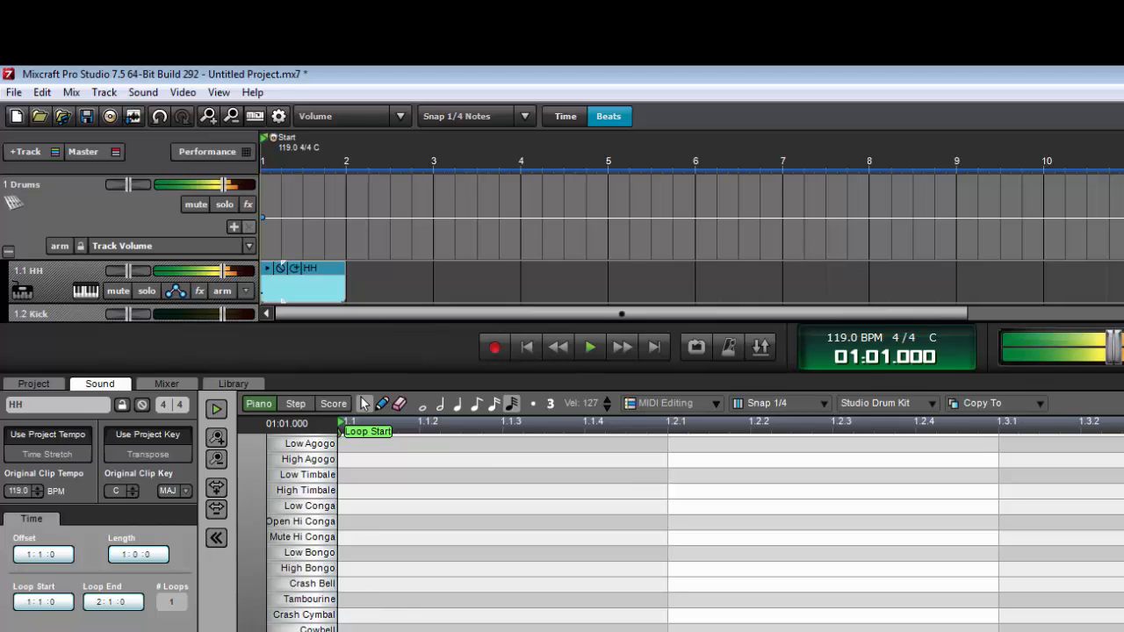
{"action": "scroll", "coordinate": [321, 624], "scroll_direction": "down", "scroll_amount": 5}
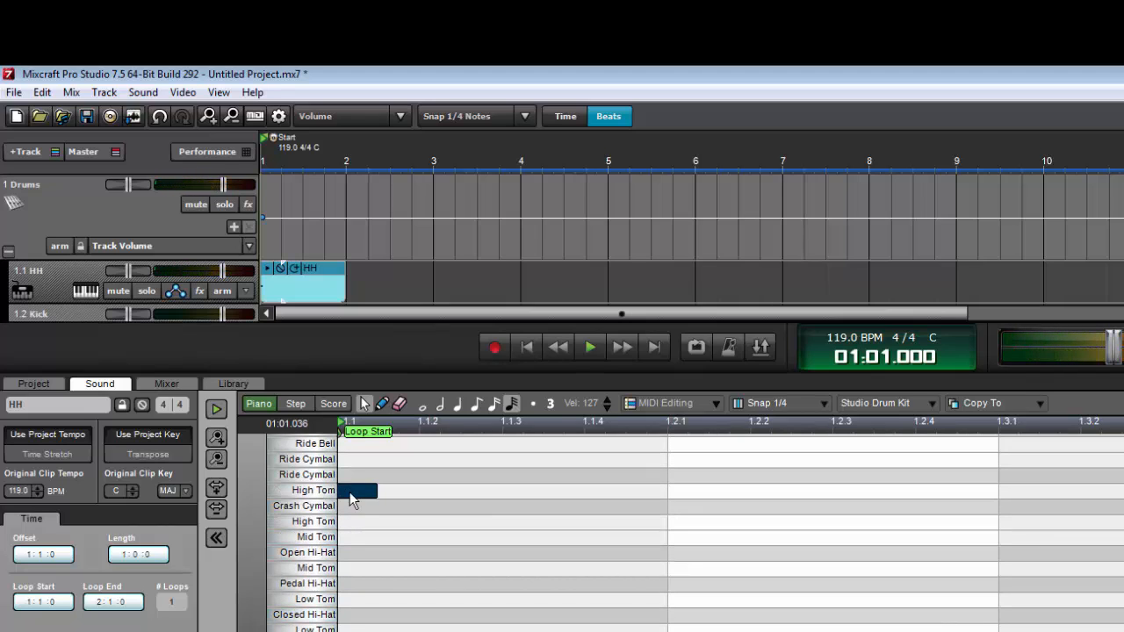
{"action": "left_click_drag", "start_coordinate": [356, 497], "coordinate": [358, 564]}
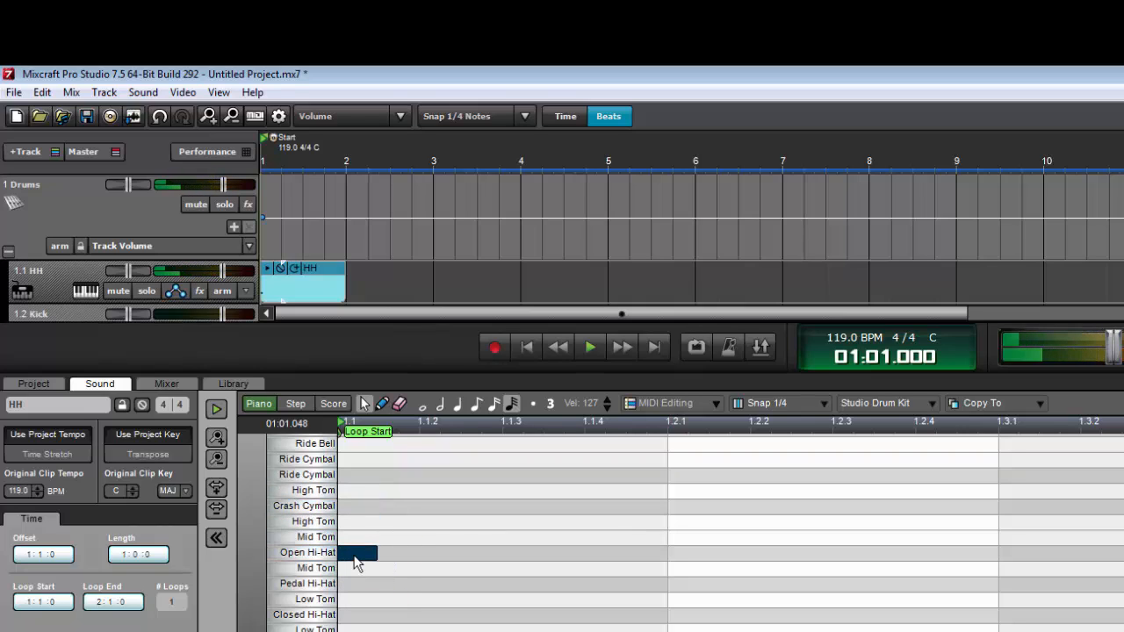
- Add Open Hi-Hat notes on beats 2, 3 and 4 of the HH clip
{"action": "left_click", "coordinate": [669, 553]}
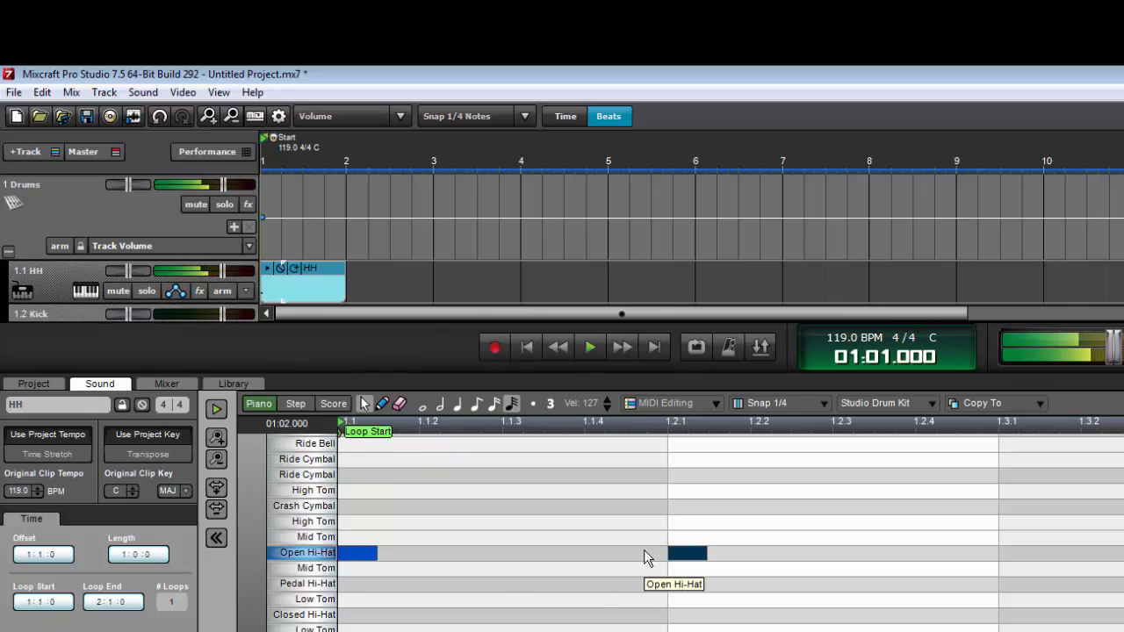
{"action": "left_click", "coordinate": [997, 554]}
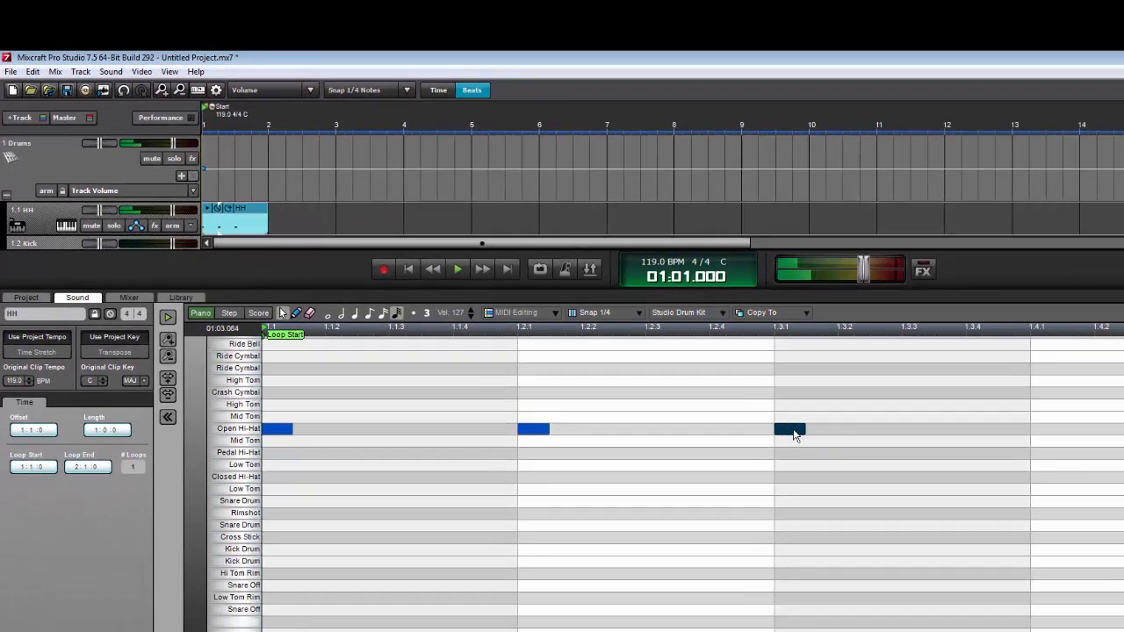
{"action": "left_click", "coordinate": [1040, 428]}
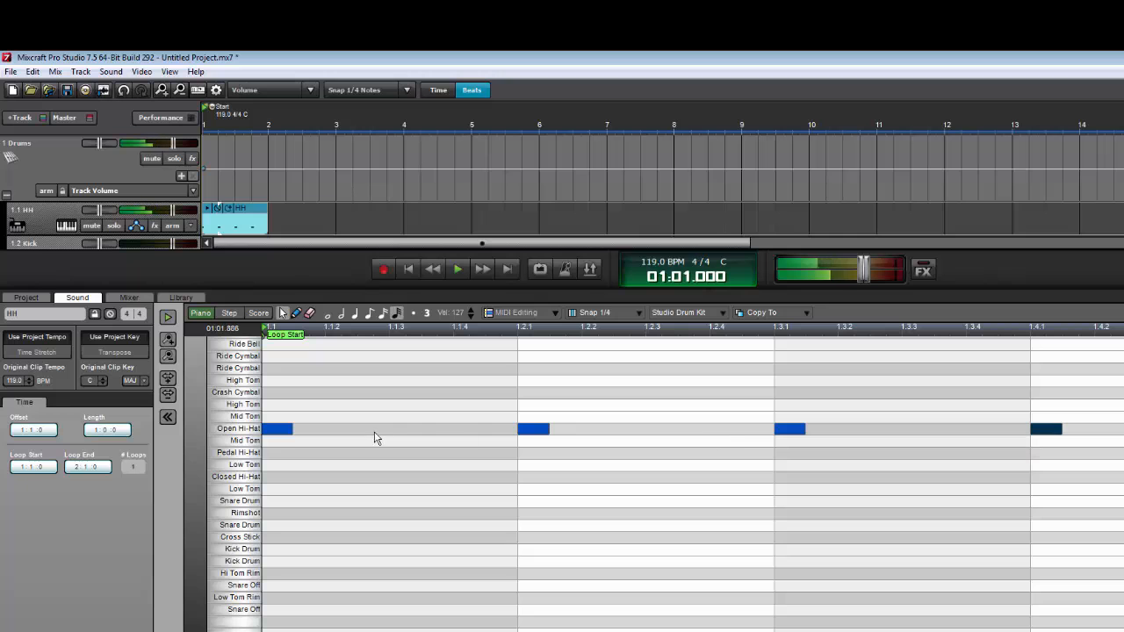
- Shrink the clip editor to reveal the Kick and Snare tracks and play the hi-hat pattern
{"action": "scroll", "coordinate": [255, 432], "scroll_direction": "up", "scroll_amount": 4}
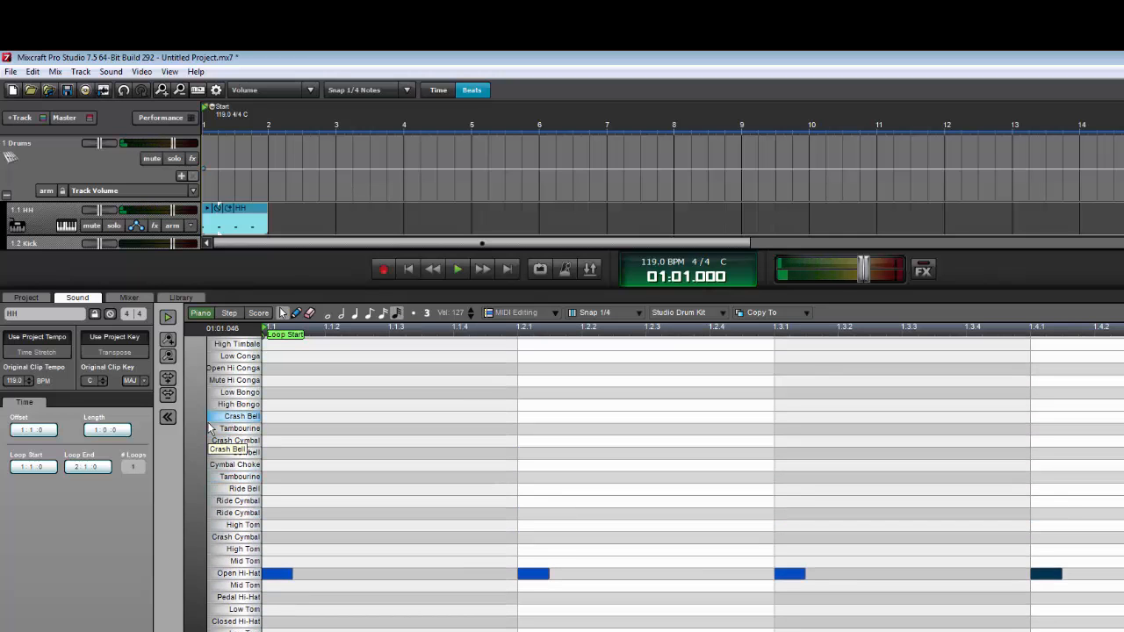
{"action": "left_click_drag", "start_coordinate": [222, 277], "coordinate": [247, 404]}
{"action": "key", "text": "space"}
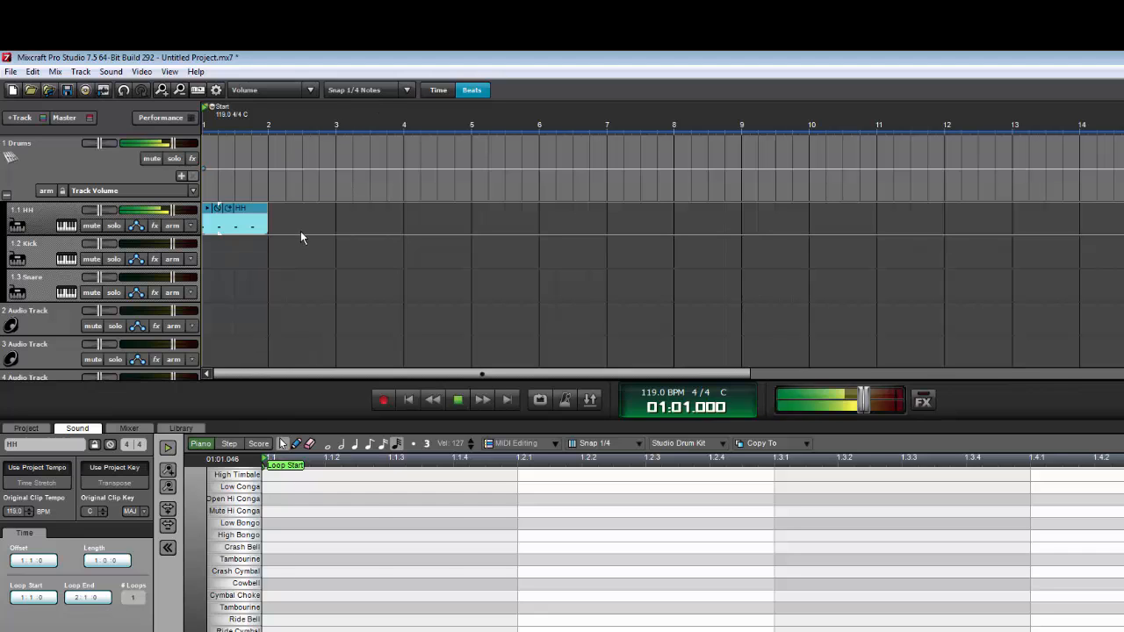
{"action": "key", "text": "space"}
- Create a one-bar clip on the Kick track and move it to the start of bar 1
{"action": "double_click", "coordinate": [232, 255]}
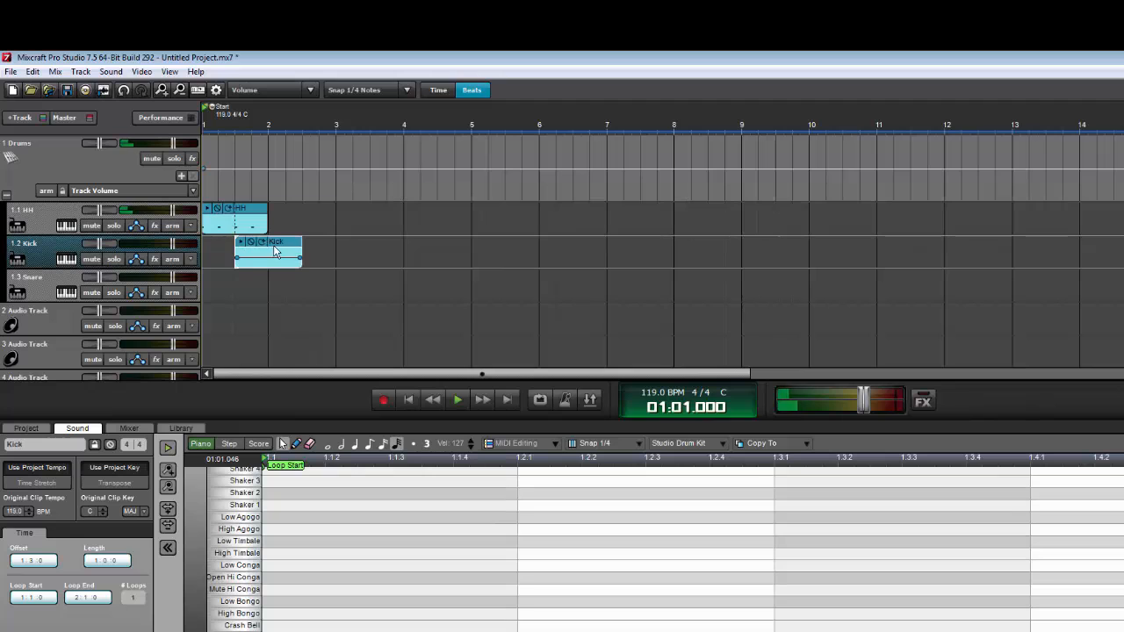
{"action": "left_click_drag", "start_coordinate": [288, 247], "coordinate": [254, 247]}
{"action": "scroll", "coordinate": [167, 279], "scroll_direction": "down", "scroll_amount": 2}
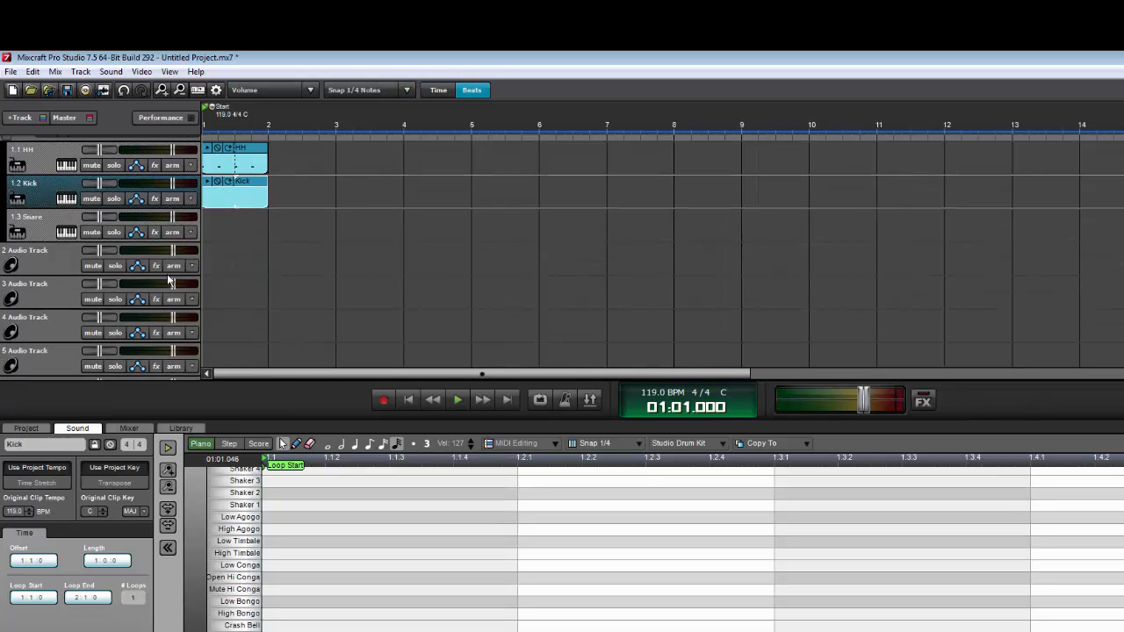
- Draw kick drum notes on beats 1 and 3 of the Kick clip
{"action": "scroll", "coordinate": [234, 510], "scroll_direction": "down", "scroll_amount": 10}
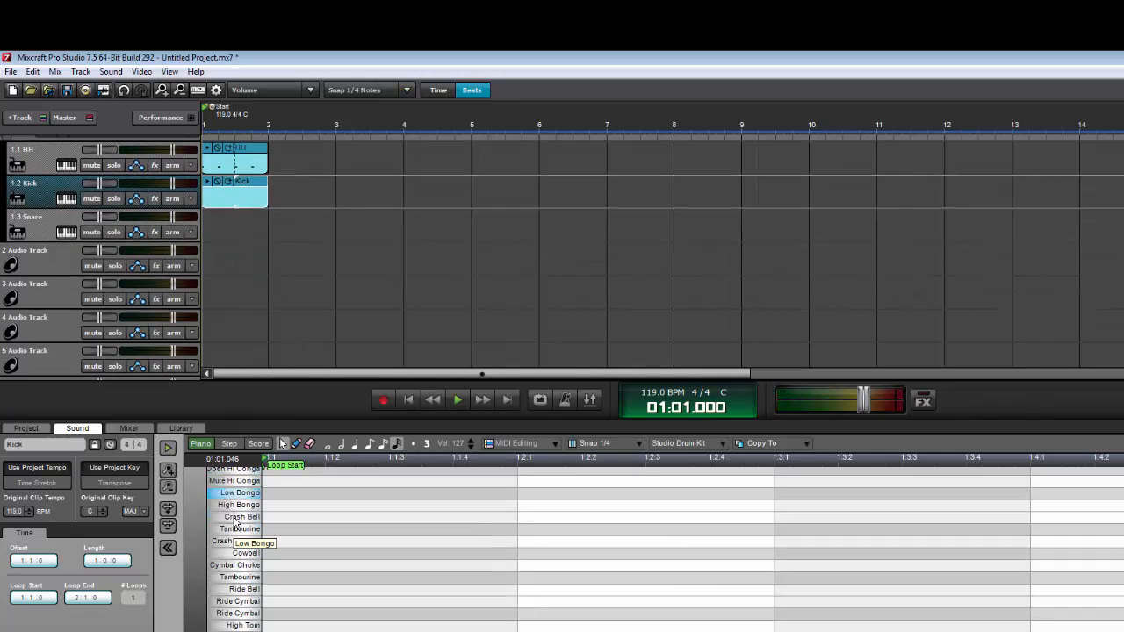
{"action": "left_click", "coordinate": [307, 446]}
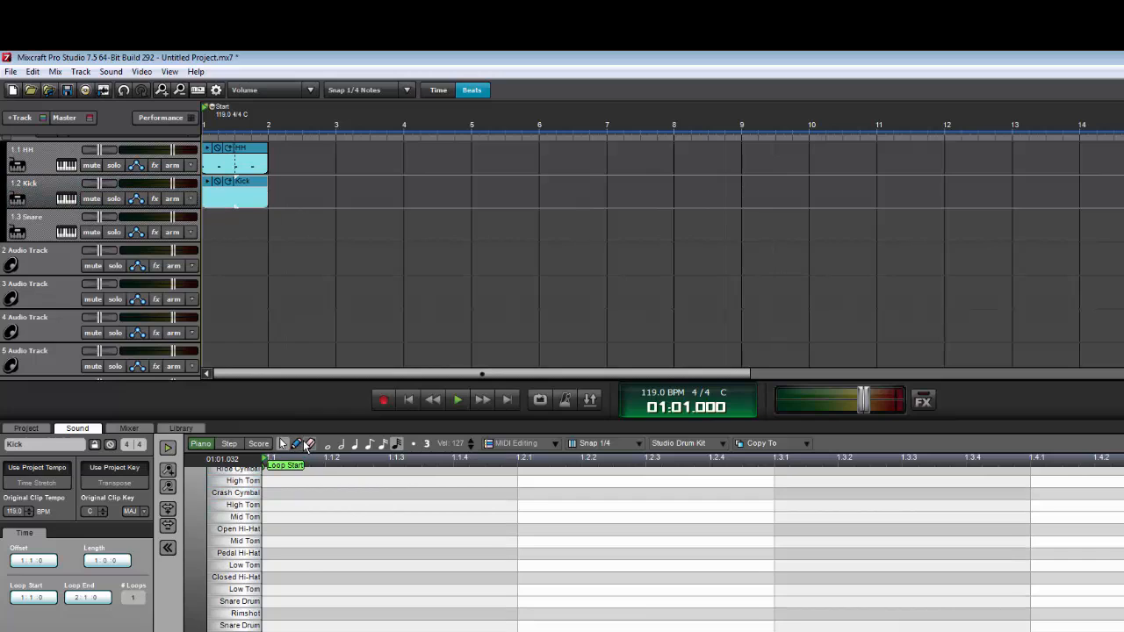
{"action": "left_click", "coordinate": [289, 589]}
{"action": "left_click_drag", "start_coordinate": [282, 594], "coordinate": [284, 631]}
- Set the clip editor's snap to 1/8 notes, add a kick note halfway through beat 3 and play the pattern
{"action": "left_click", "coordinate": [604, 449]}
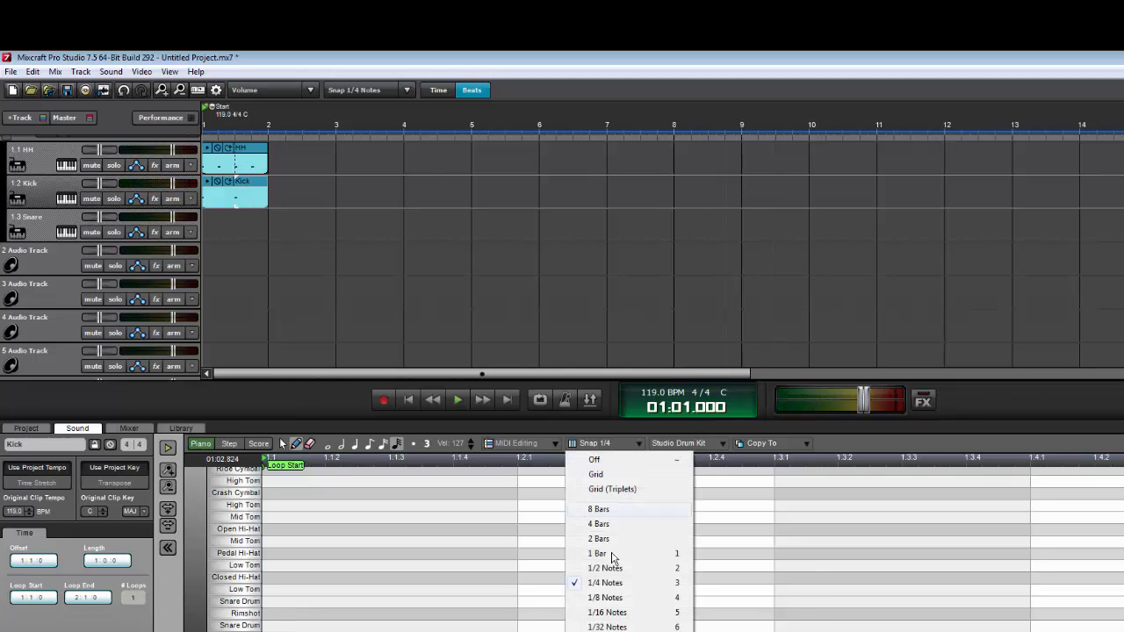
{"action": "left_click", "coordinate": [617, 591]}
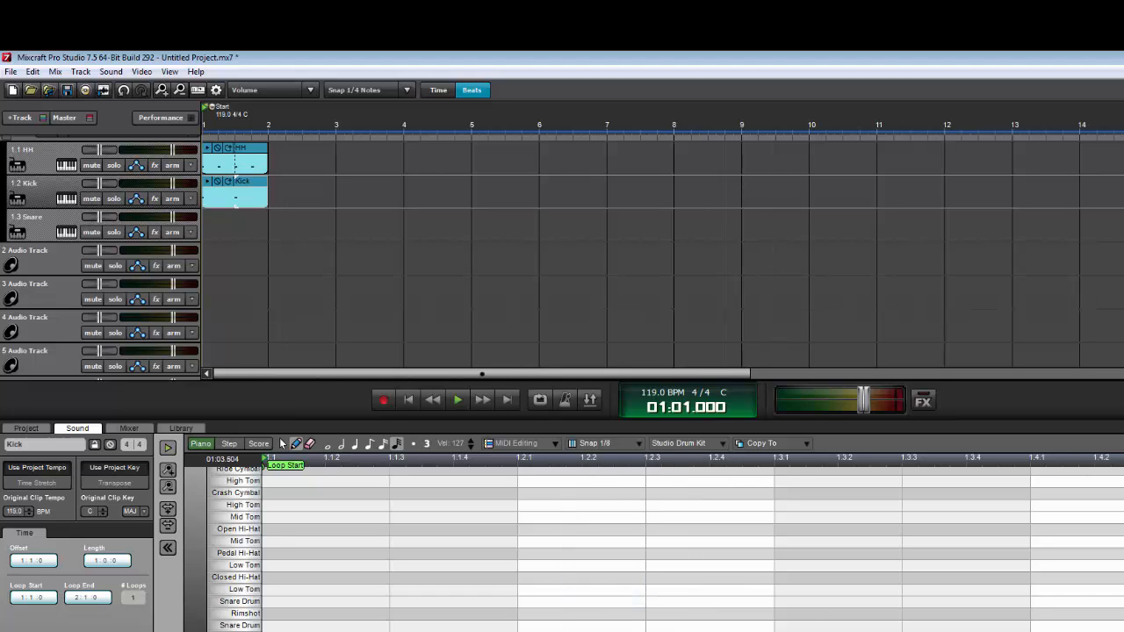
{"action": "key", "text": "space"}
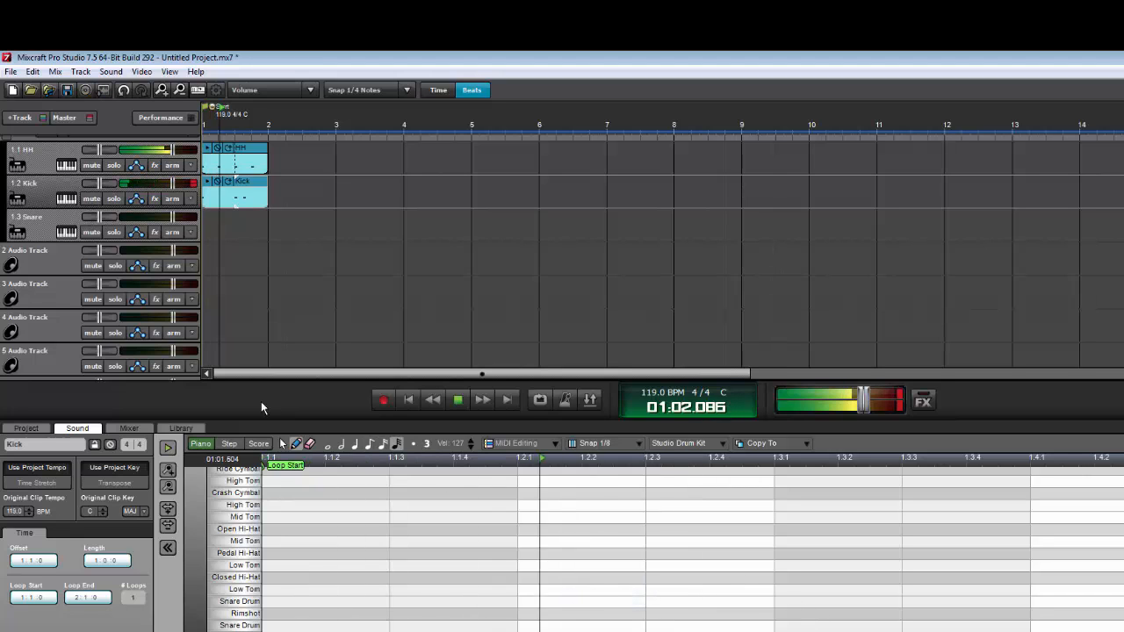
{"action": "key", "text": "space"}
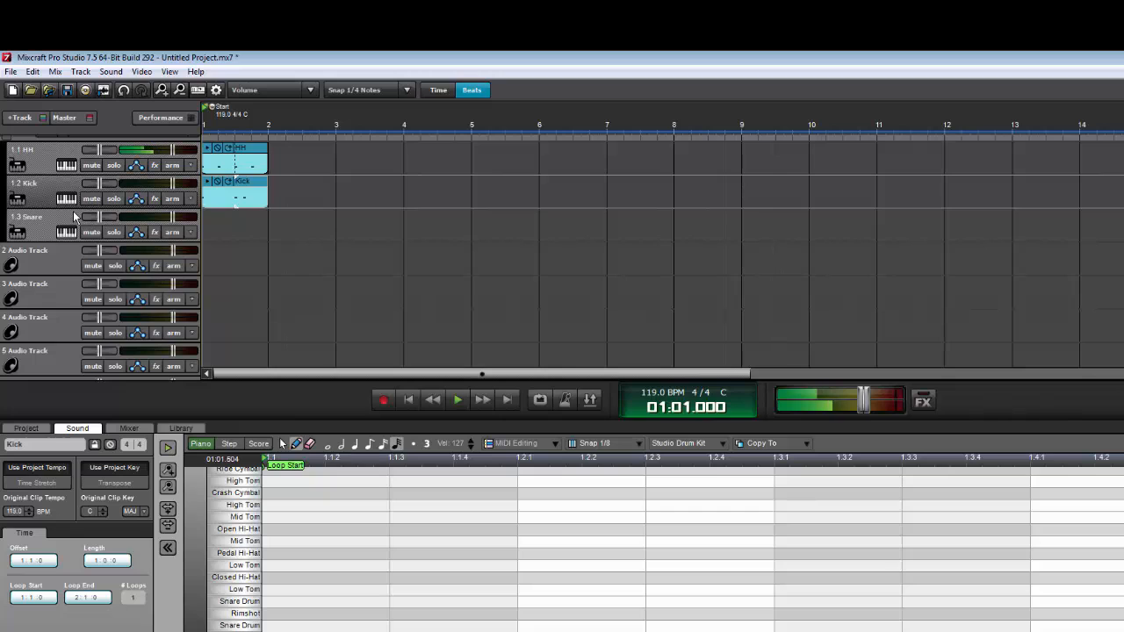
- Create a one-bar clip on the Snare track and move it to the start of bar 1
{"action": "left_click", "coordinate": [236, 226]}
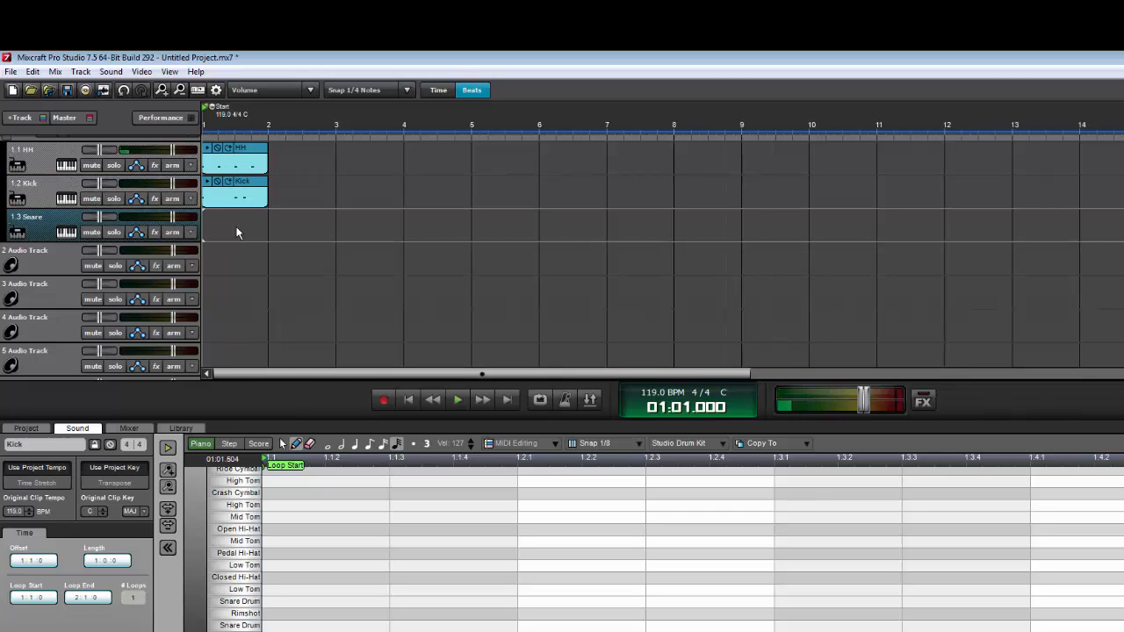
{"action": "double_click", "coordinate": [220, 230]}
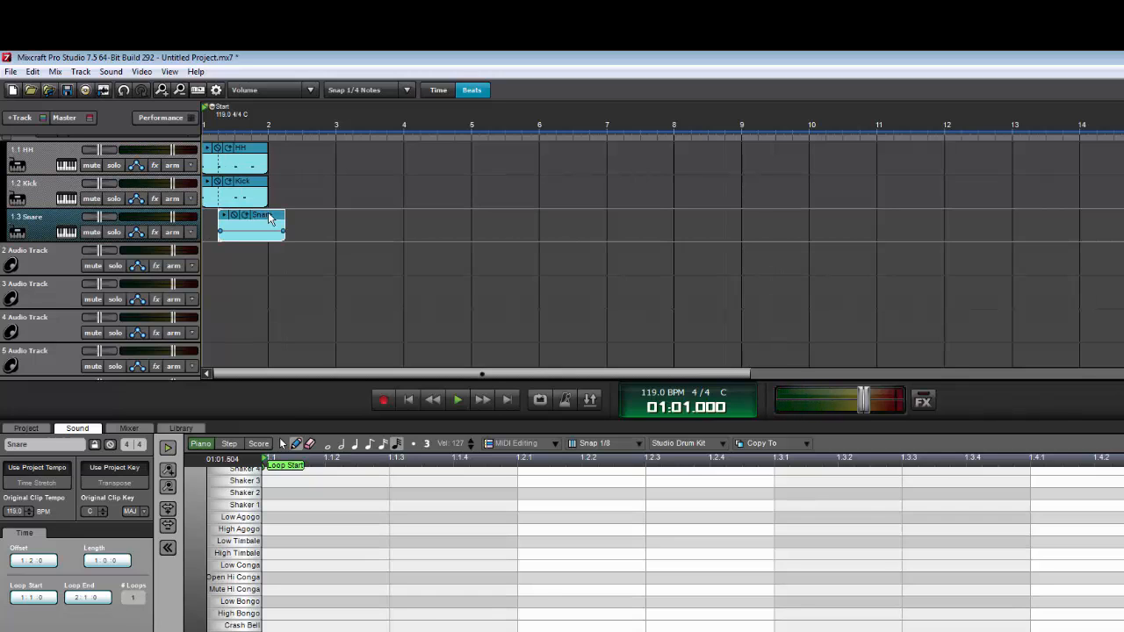
{"action": "left_click_drag", "start_coordinate": [266, 214], "coordinate": [250, 213]}
- Enlarge the clip editor, draw snare drum notes on beats 2 and 4 of the Snare clip and play the full pattern
{"action": "left_click_drag", "start_coordinate": [235, 420], "coordinate": [235, 324]}
{"action": "scroll", "coordinate": [238, 481], "scroll_direction": "down", "scroll_amount": 9}
{"action": "mouse_move", "coordinate": [287, 530]}
{"action": "left_mouse_down"}
{"action": "mouse_move", "coordinate": [281, 580]}
{"action": "mouse_move", "coordinate": [613, 574]}
{"action": "left_mouse_up"}
{"action": "left_click_drag", "start_coordinate": [907, 571], "coordinate": [1000, 571]}
{"action": "key", "text": "space"}
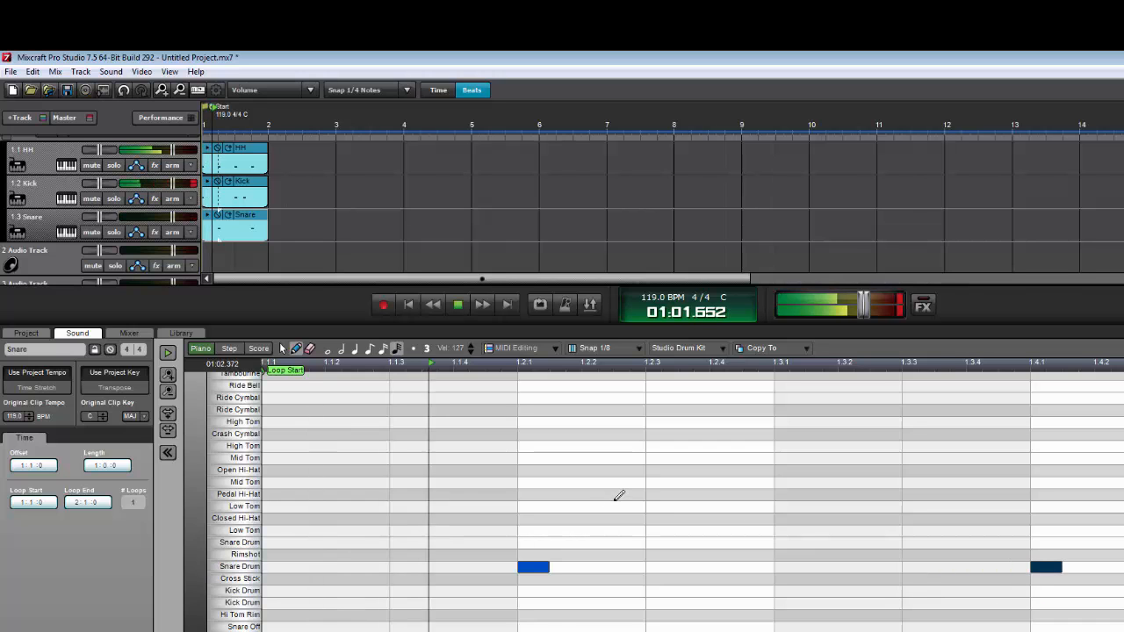
{"action": "key", "text": "space"}
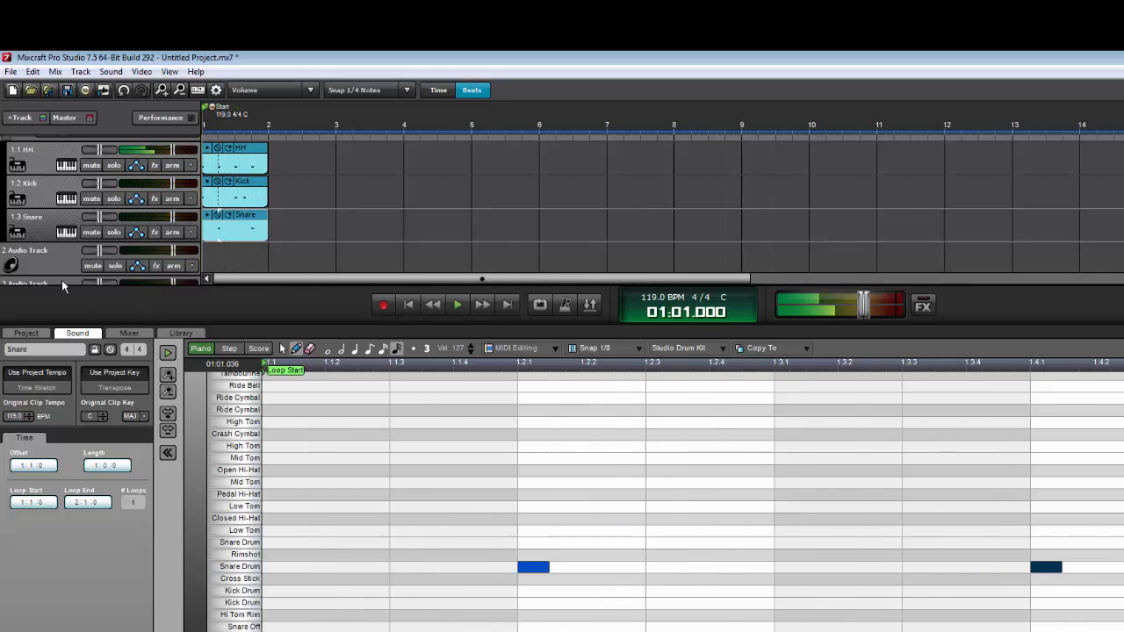
- Shrink the clip editor to show the whole Drums submix, solo the HH track, enable looping and play it
{"action": "left_click_drag", "start_coordinate": [80, 308], "coordinate": [114, 572]}
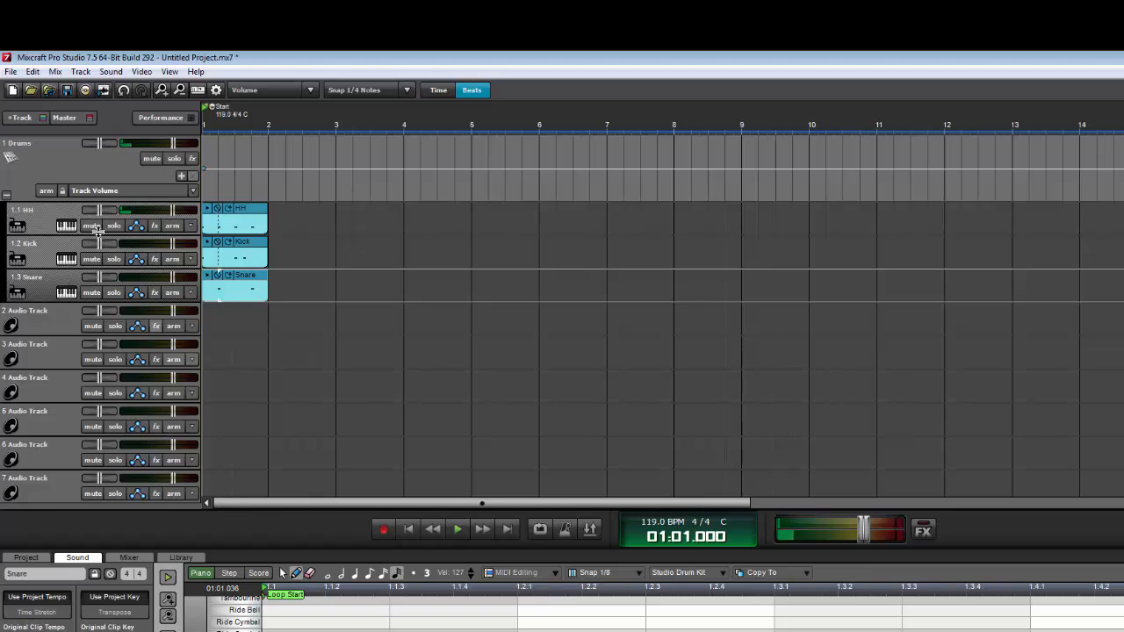
{"action": "left_click", "coordinate": [108, 180]}
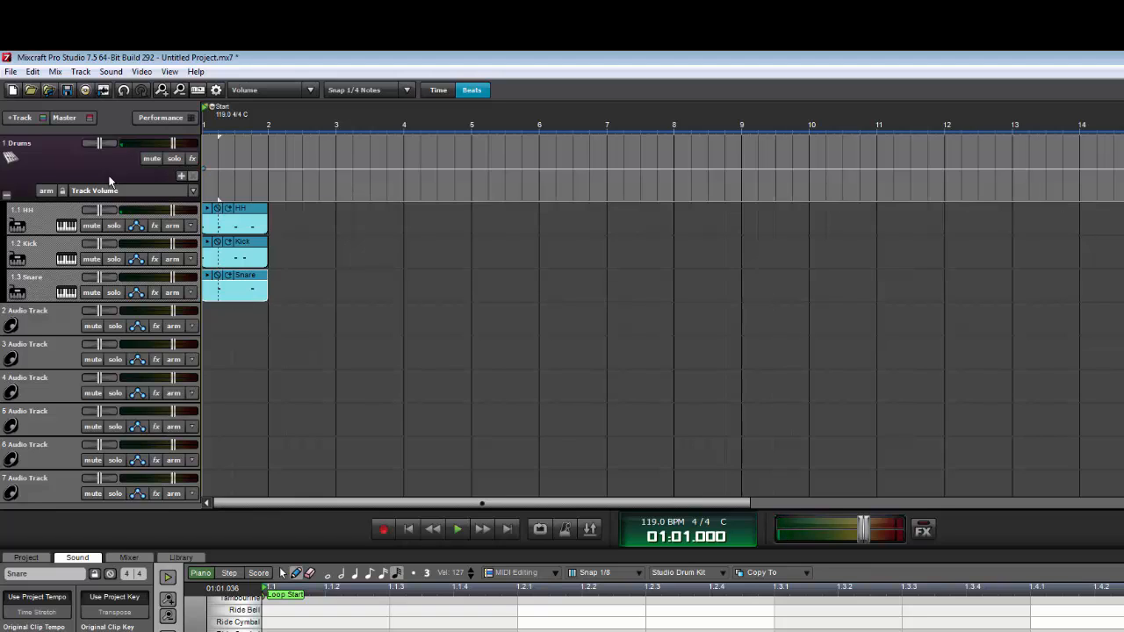
{"action": "left_click", "coordinate": [113, 225]}
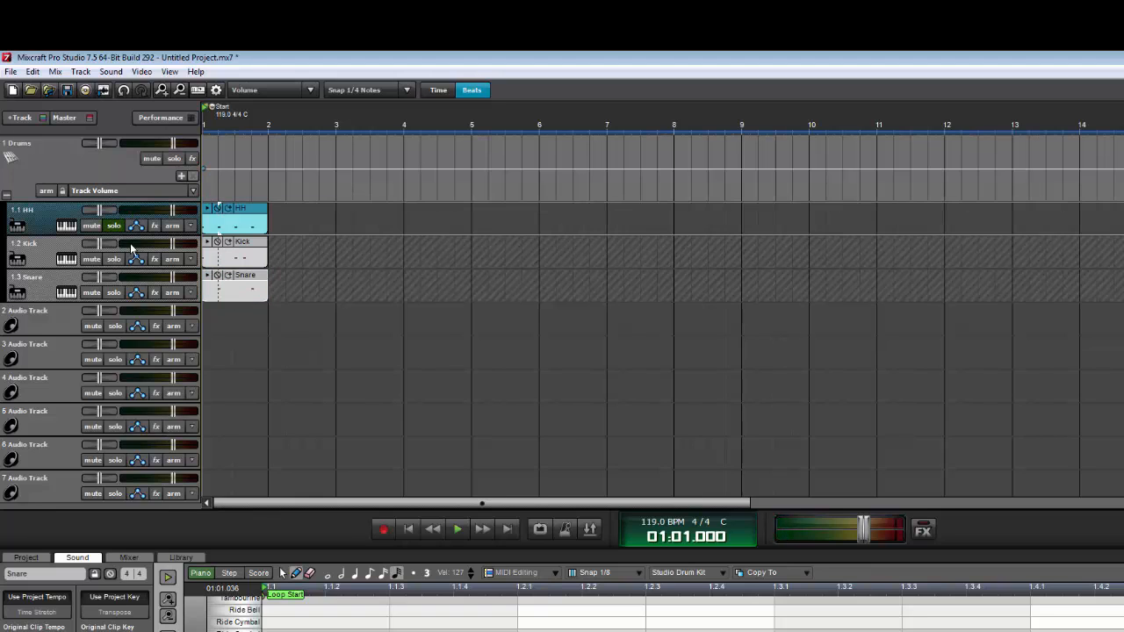
{"action": "left_click", "coordinate": [540, 528]}
{"action": "key", "text": "space"}
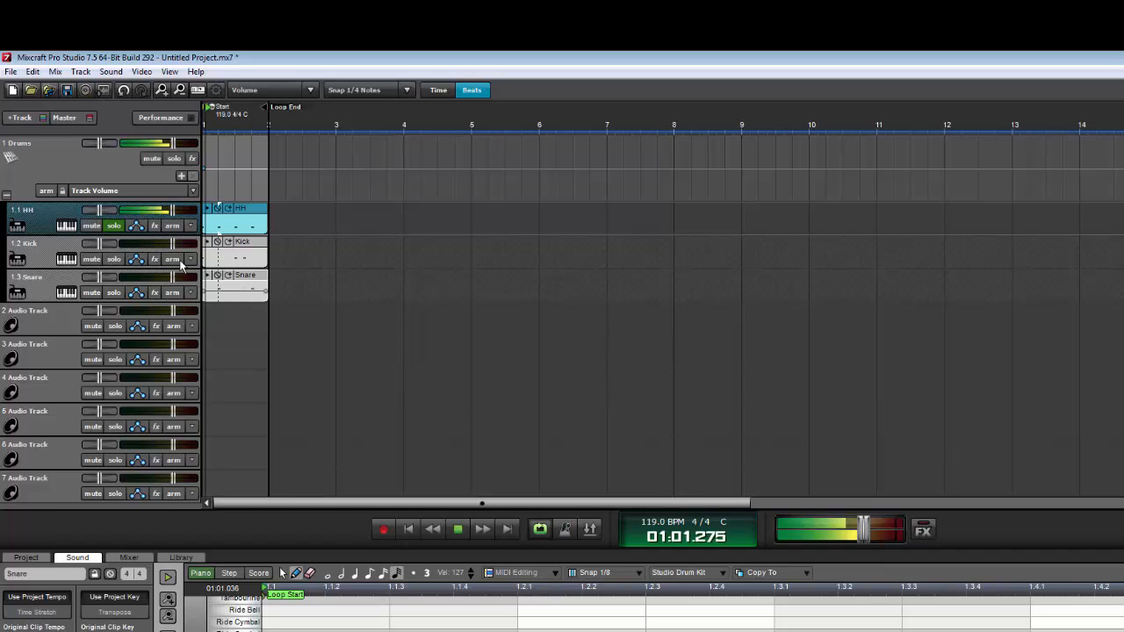
{"action": "key", "text": "space"}
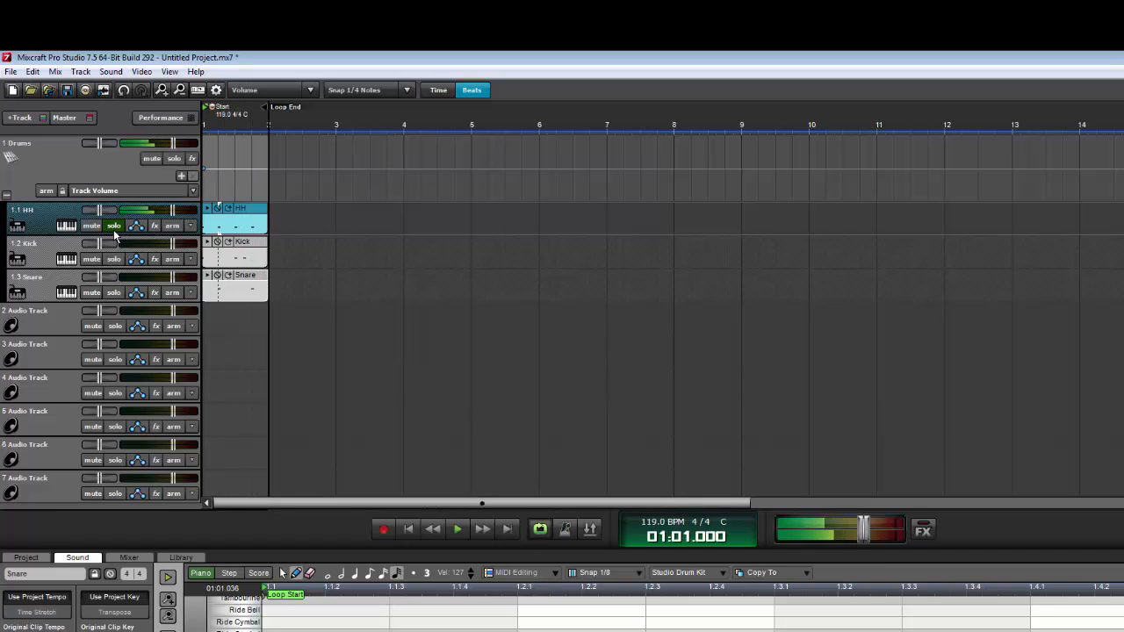
- Switch the solo from HH to the Kick track, play it alone and unsolo it
{"action": "left_click", "coordinate": [113, 225]}
{"action": "left_click", "coordinate": [113, 259]}
{"action": "key", "text": "space"}
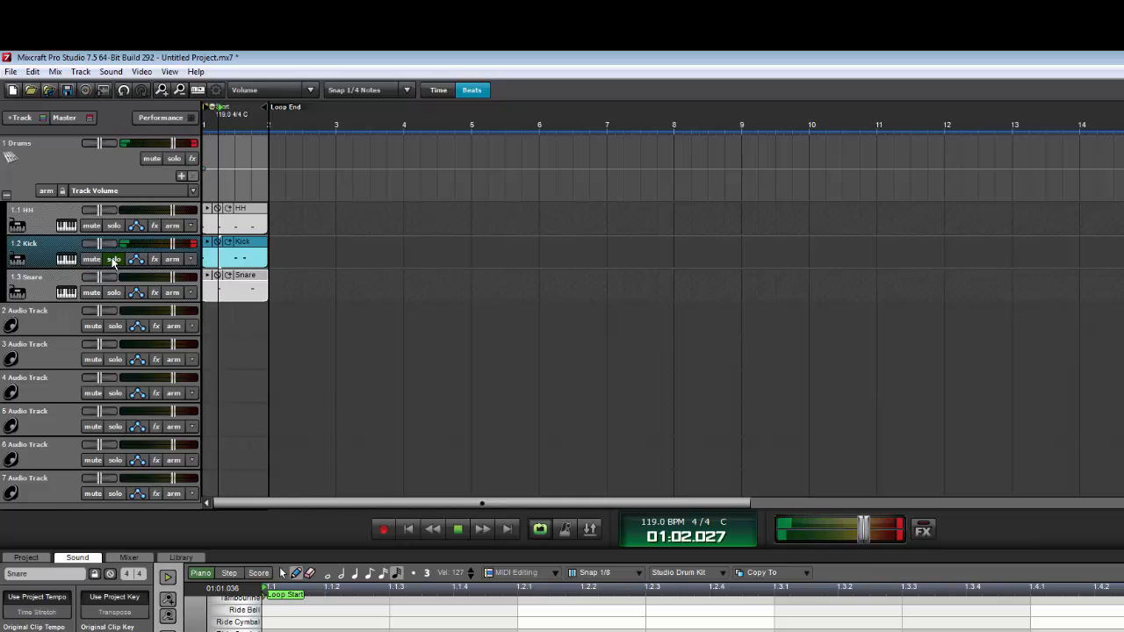
{"action": "key", "text": "space"}
{"action": "left_click", "coordinate": [114, 259]}
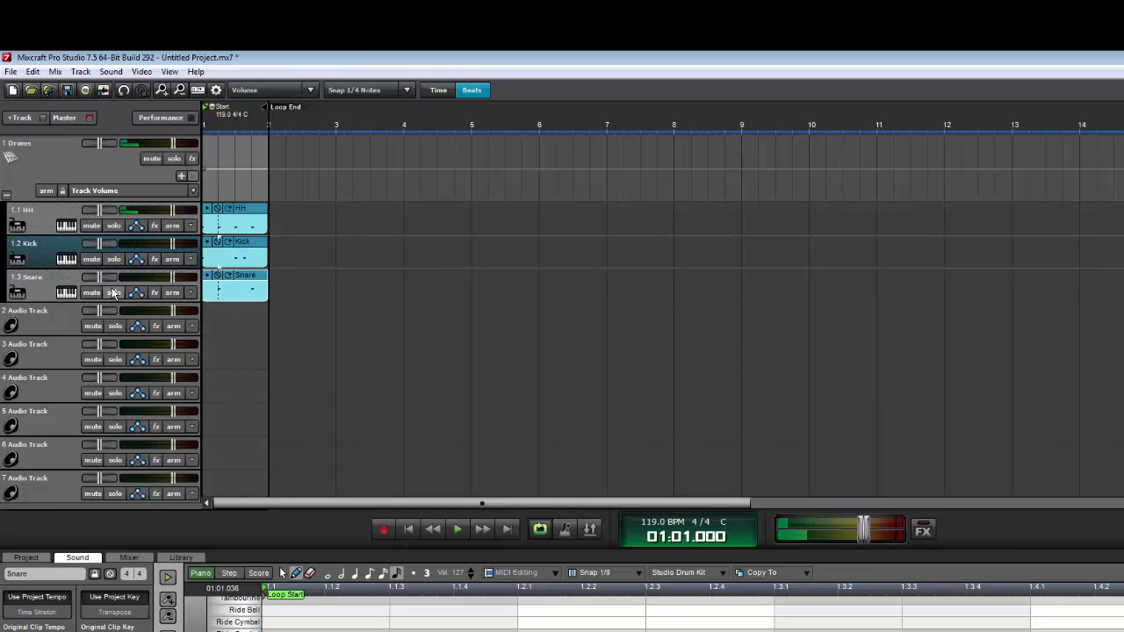
- Solo the Snare track, add a Classic Compressor to it during loop playback and adjust the compressor's attack and release
{"action": "left_click", "coordinate": [113, 293]}
{"action": "left_click", "coordinate": [155, 292]}
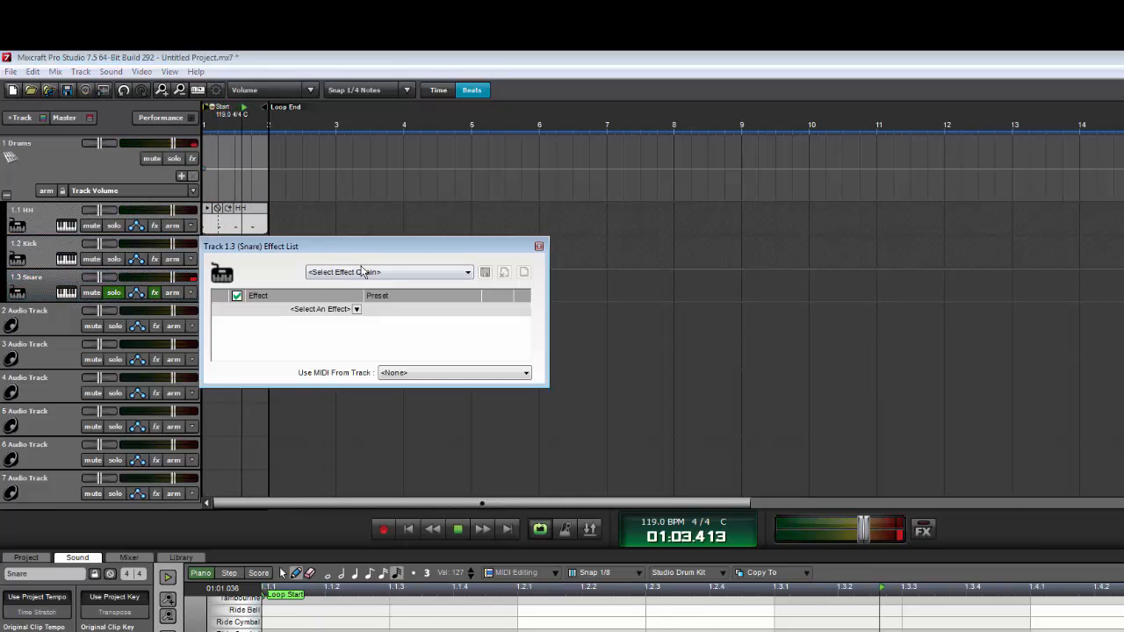
{"action": "left_click", "coordinate": [528, 228]}
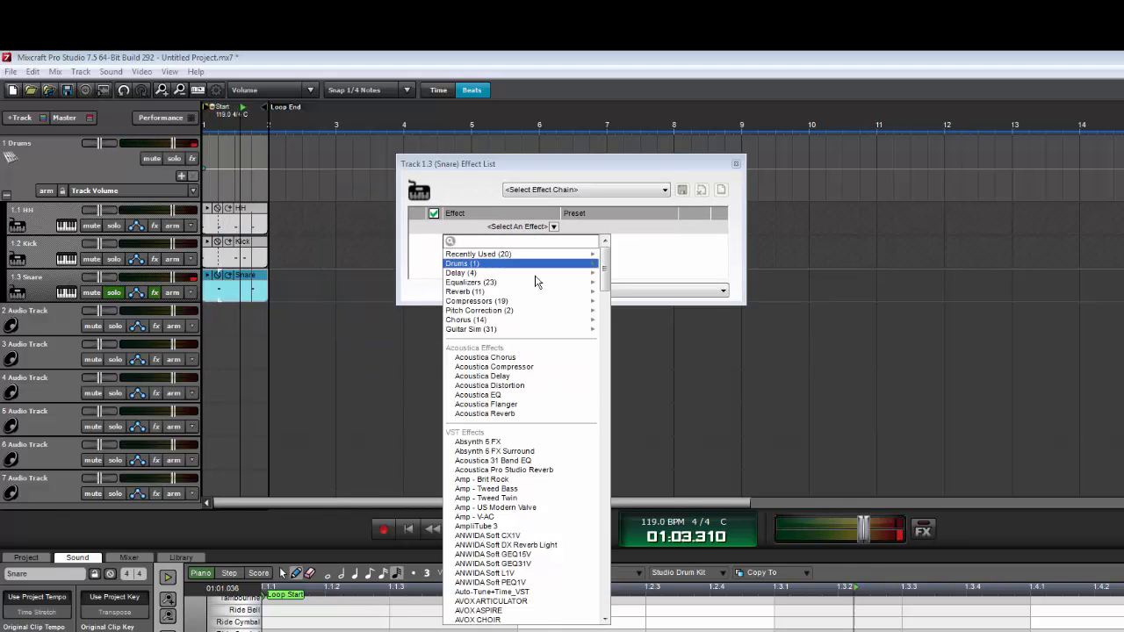
{"action": "mouse_move", "coordinate": [555, 303]}
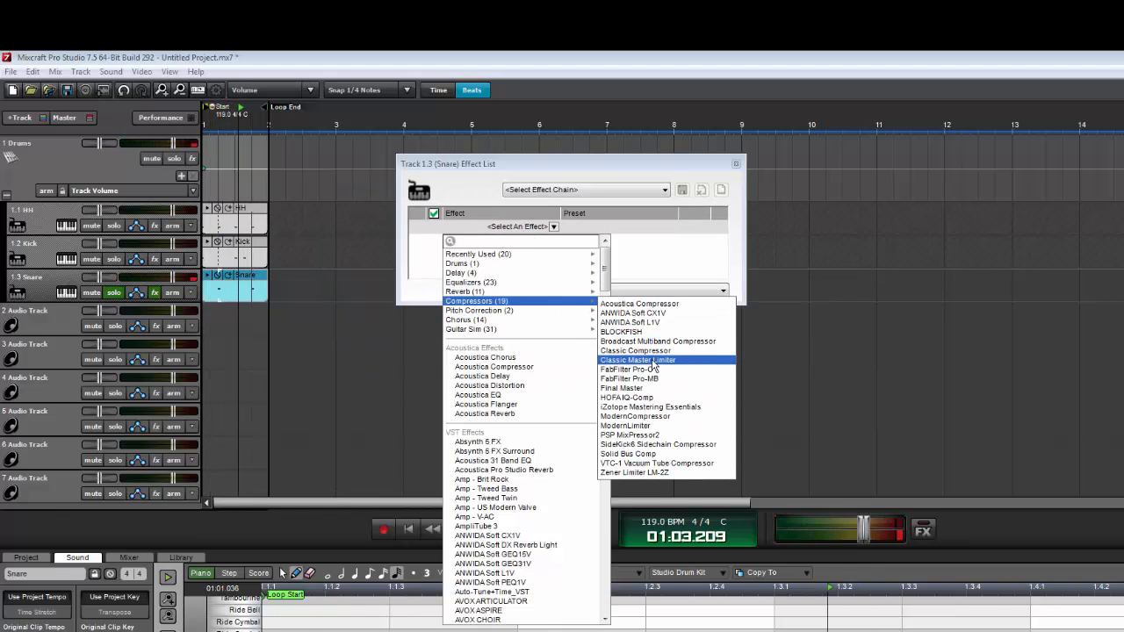
{"action": "left_click", "coordinate": [656, 352]}
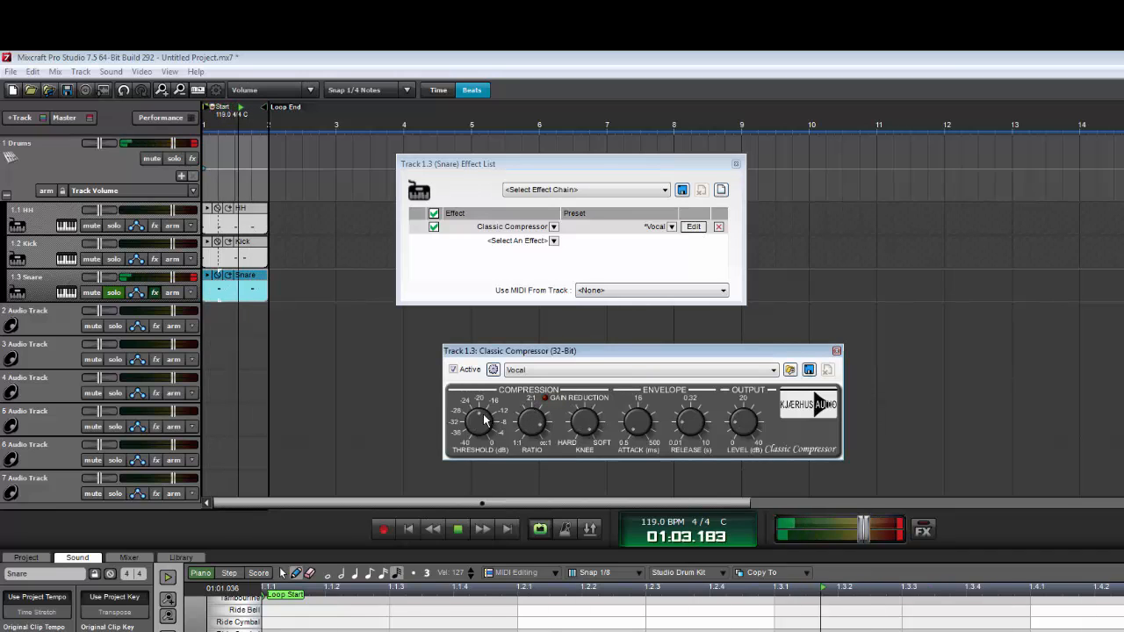
{"action": "left_click_drag", "start_coordinate": [638, 426], "coordinate": [696, 418]}
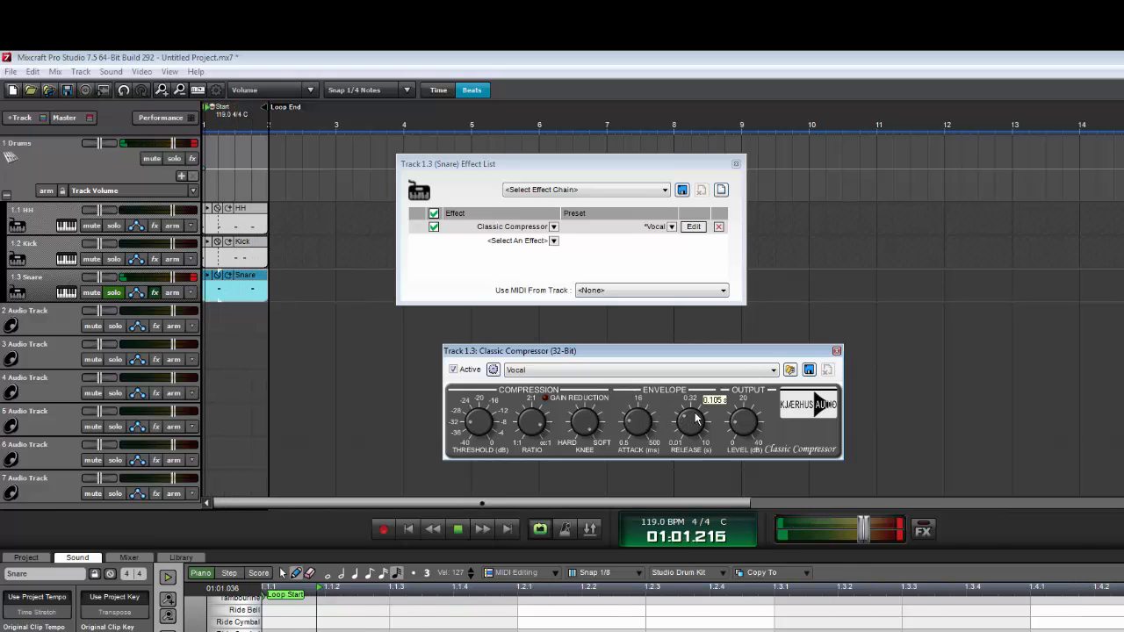
{"action": "left_click", "coordinate": [836, 350]}
- Add Acoustica Reverb to the Snare track with a wet mix of about 7 and lower high-frequency damping, then stop playback
{"action": "left_click", "coordinate": [553, 241]}
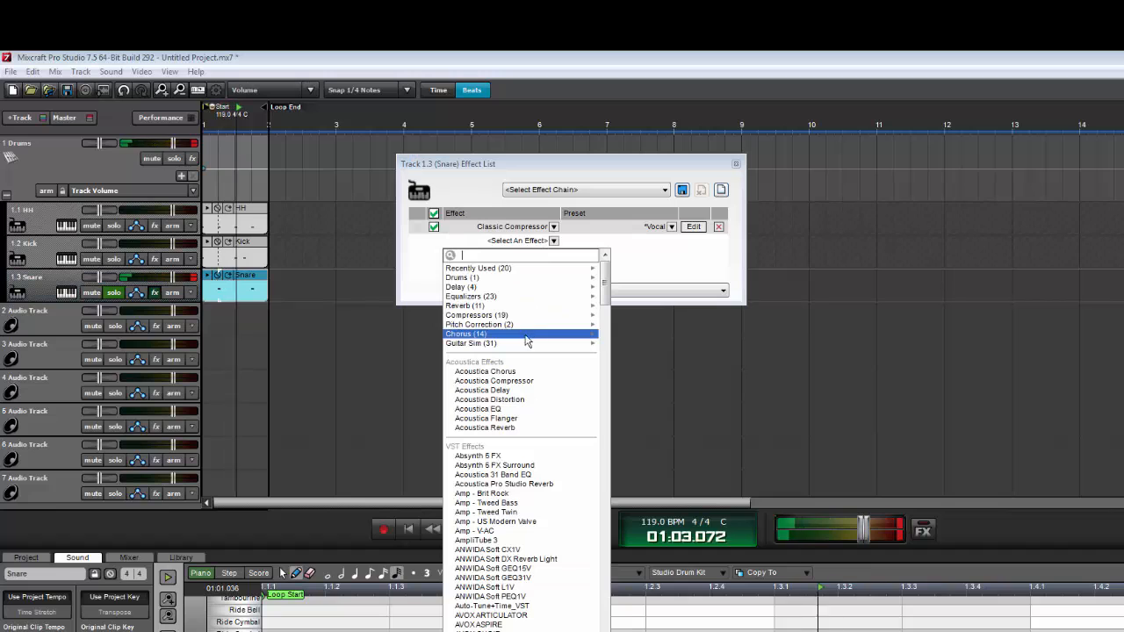
{"action": "left_click", "coordinate": [521, 430]}
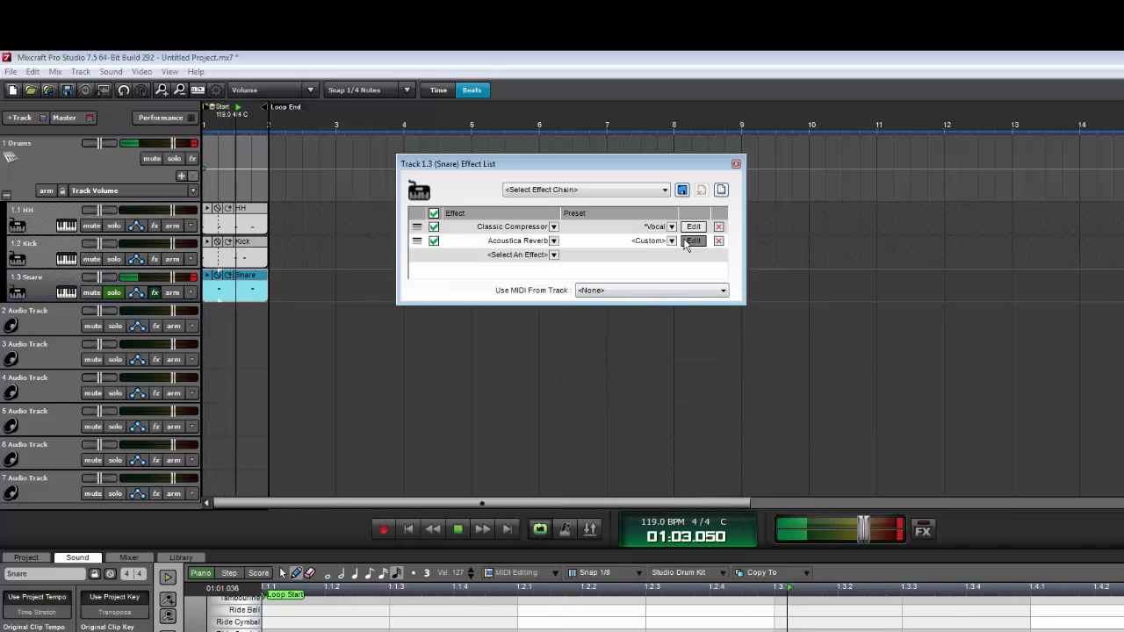
{"action": "left_click_drag", "start_coordinate": [626, 436], "coordinate": [617, 440]}
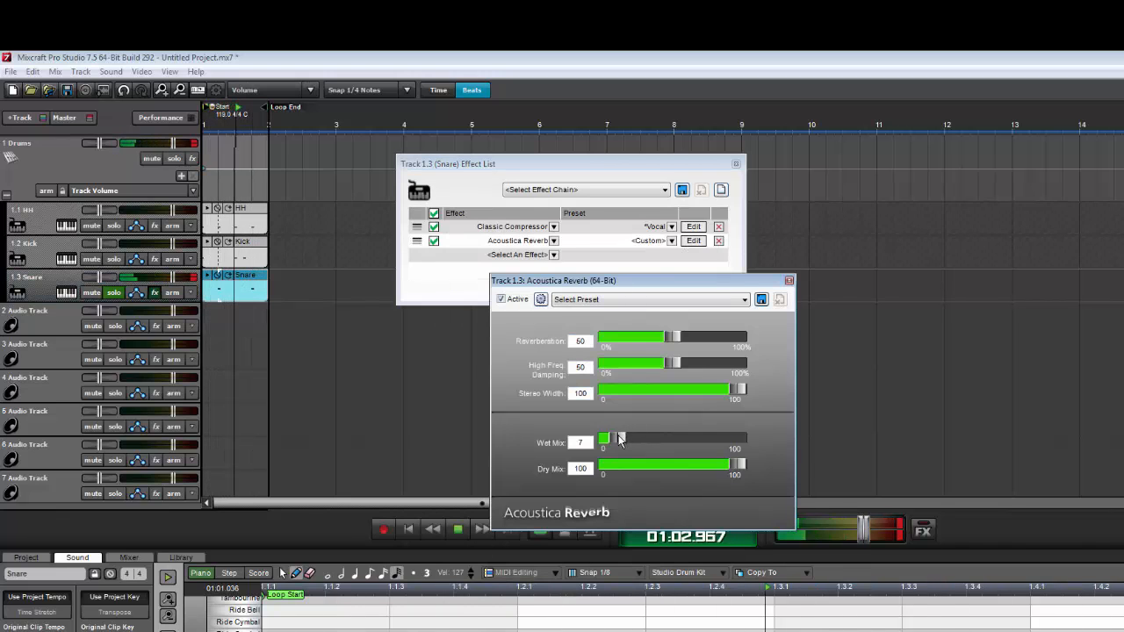
{"action": "left_click_drag", "start_coordinate": [668, 364], "coordinate": [647, 362]}
{"action": "left_click", "coordinate": [790, 282]}
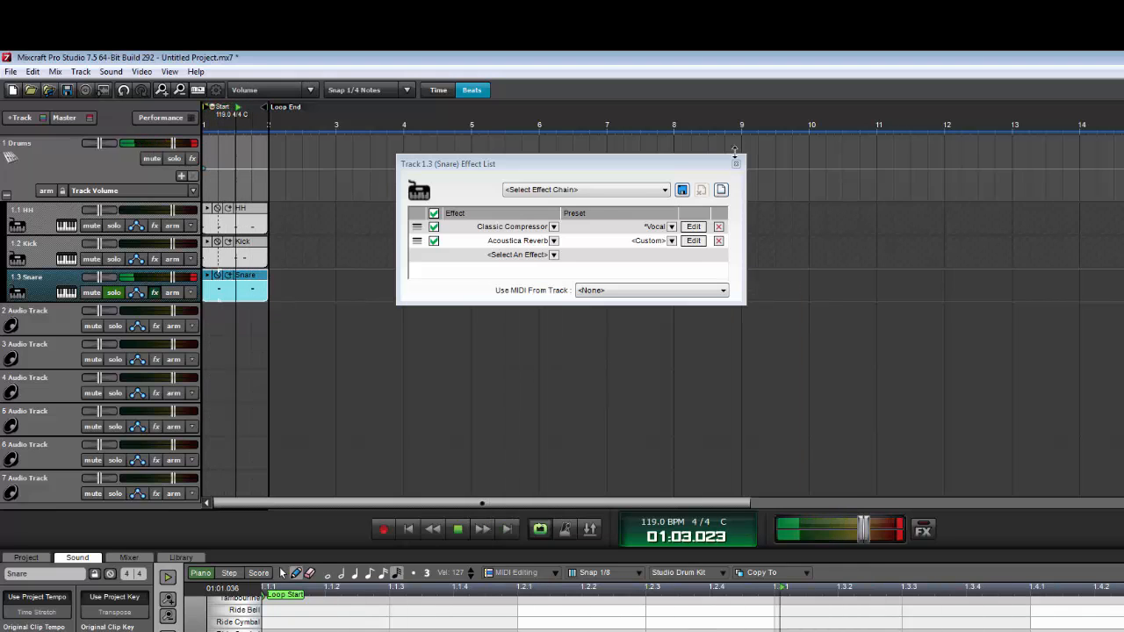
{"action": "left_click", "coordinate": [736, 163]}
{"action": "key", "text": "space"}
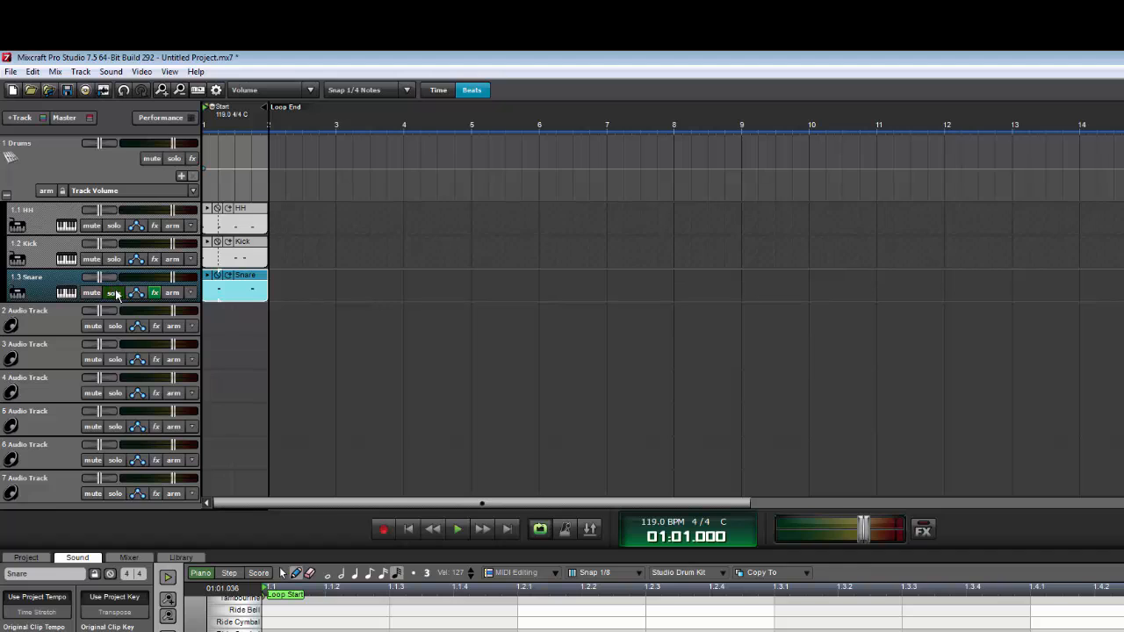
- Unsolo the Snare track and add a Classic Compressor to the Drums submix track
{"action": "left_click", "coordinate": [114, 294]}
{"action": "left_click", "coordinate": [192, 158]}
{"action": "left_click", "coordinate": [298, 175]}
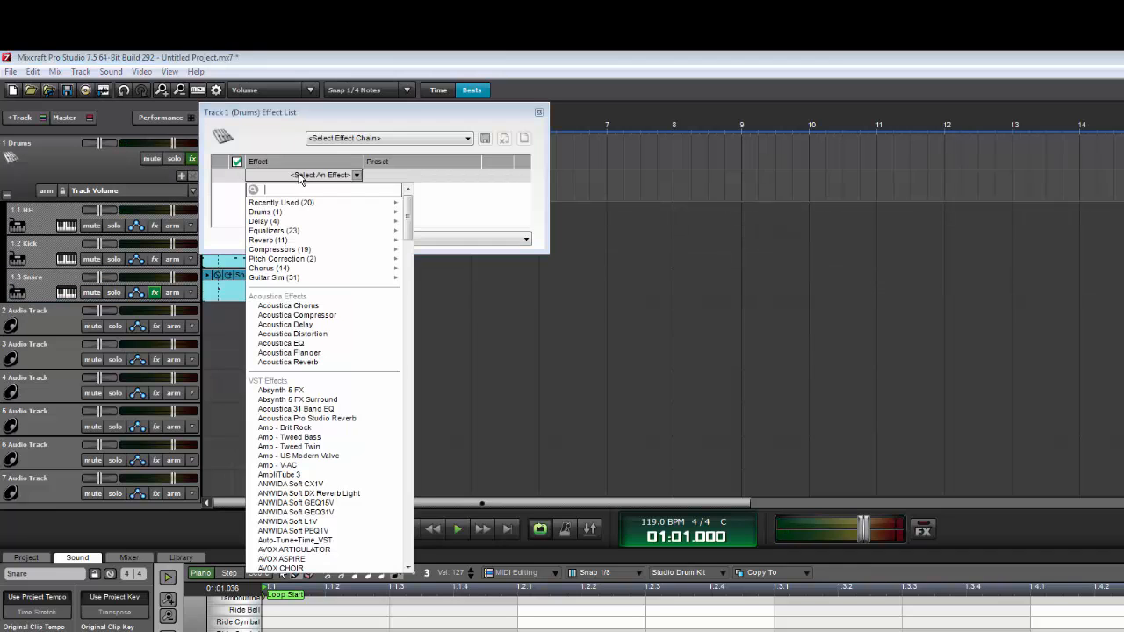
{"action": "mouse_move", "coordinate": [332, 251]}
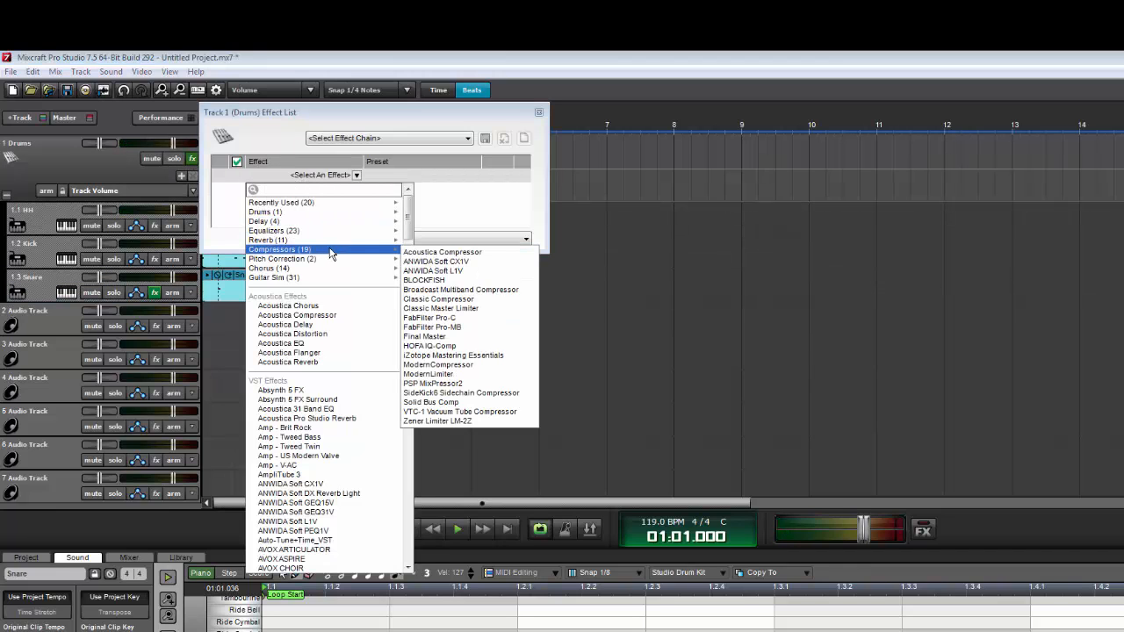
{"action": "left_click", "coordinate": [475, 300]}
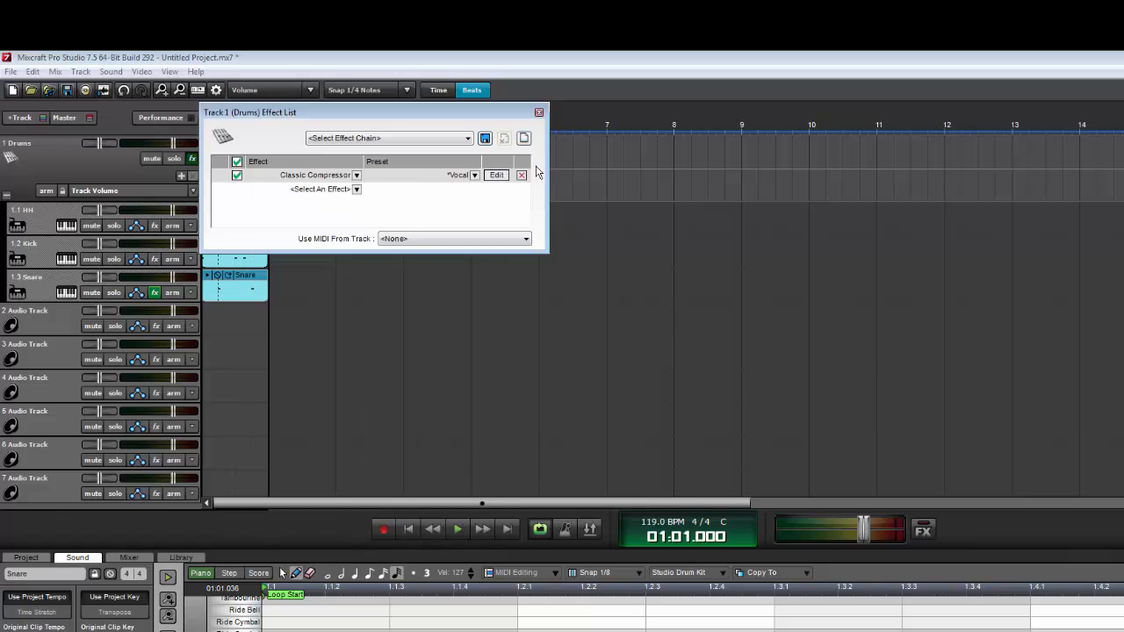
- Open the Drums submix's Classic Compressor settings and apply the Drums preset
{"action": "left_click_drag", "start_coordinate": [527, 117], "coordinate": [711, 158]}
{"action": "left_click", "coordinate": [682, 216]}
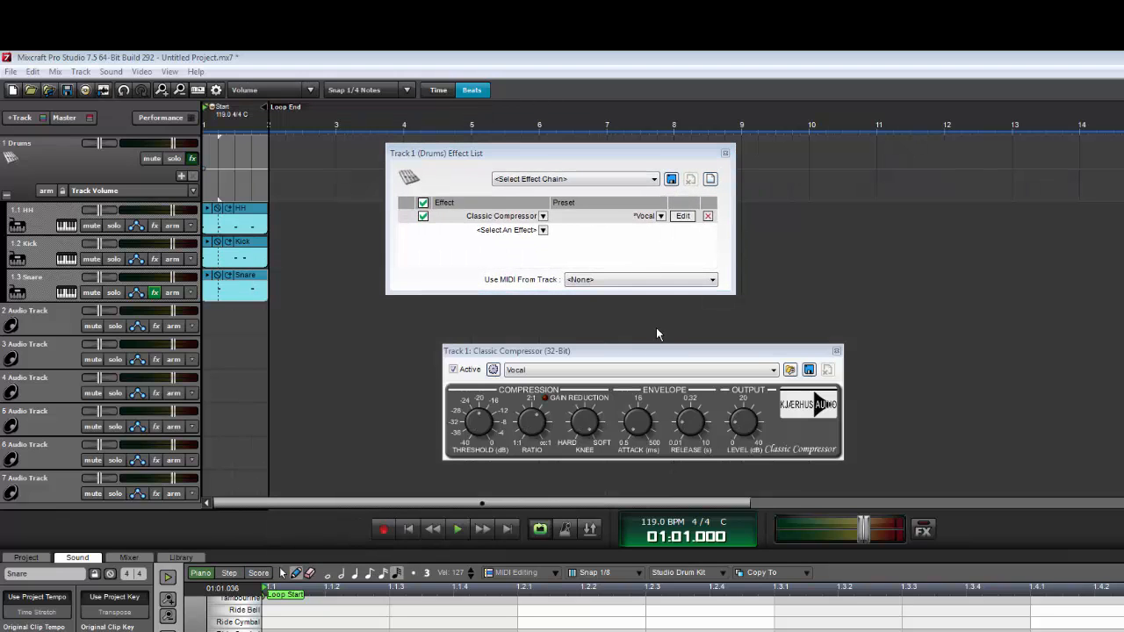
{"action": "left_click_drag", "start_coordinate": [654, 352], "coordinate": [573, 288]}
{"action": "left_click", "coordinate": [574, 306]}
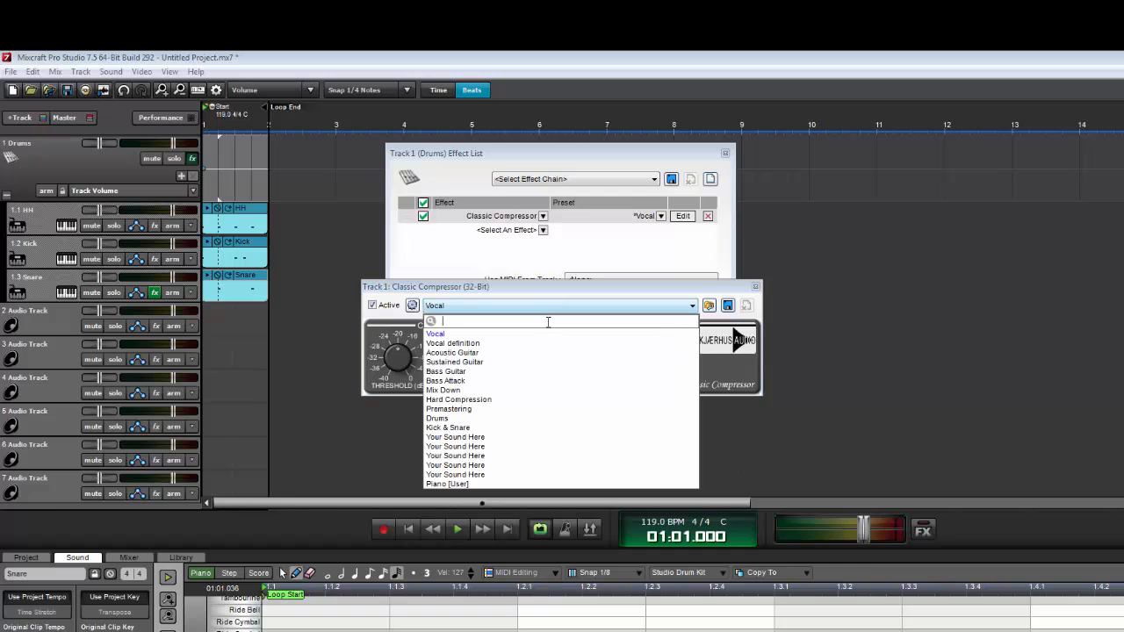
{"action": "left_click", "coordinate": [509, 419]}
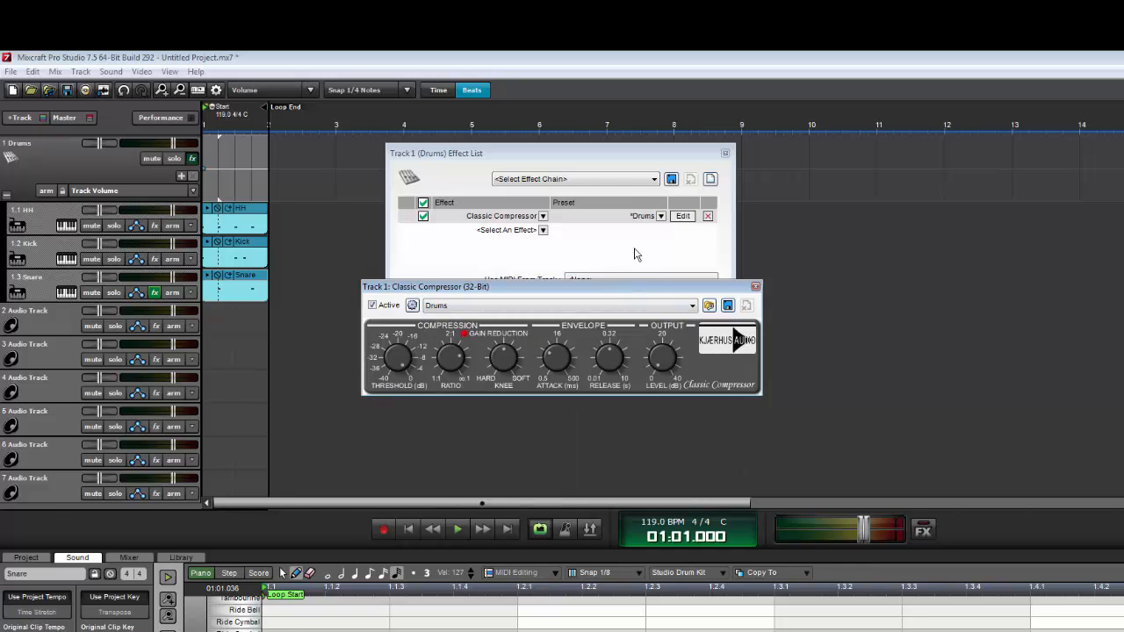
- Play the looped drum pattern, lower the HH track's volume, close the effect windows and stop playback
{"action": "key", "text": "space"}
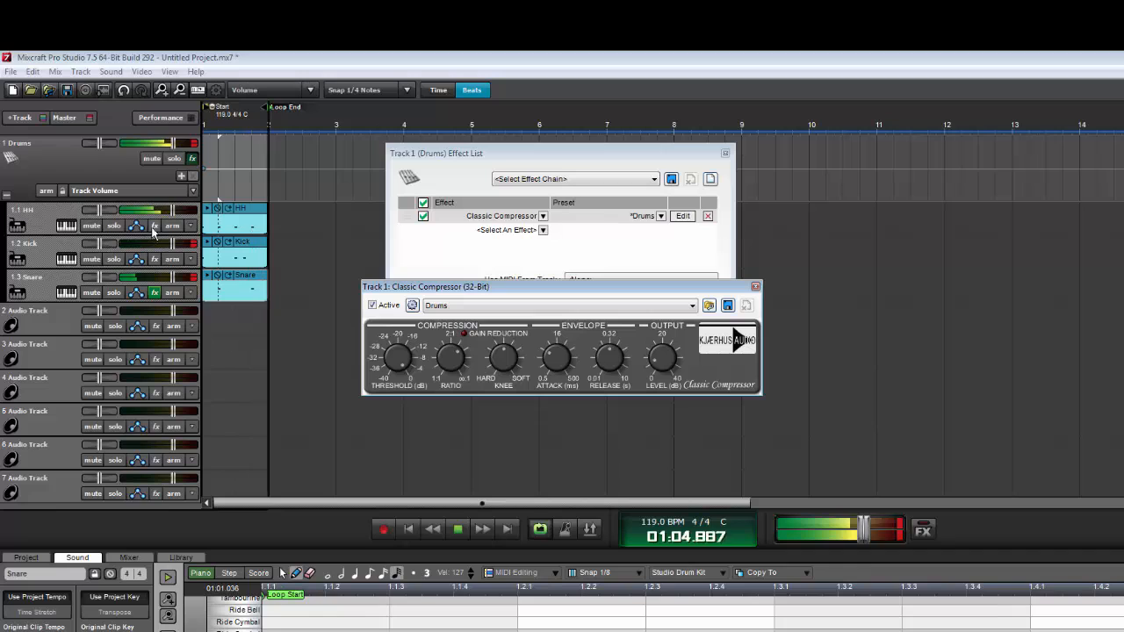
{"action": "left_click_drag", "start_coordinate": [171, 213], "coordinate": [156, 213]}
{"action": "left_click", "coordinate": [755, 286]}
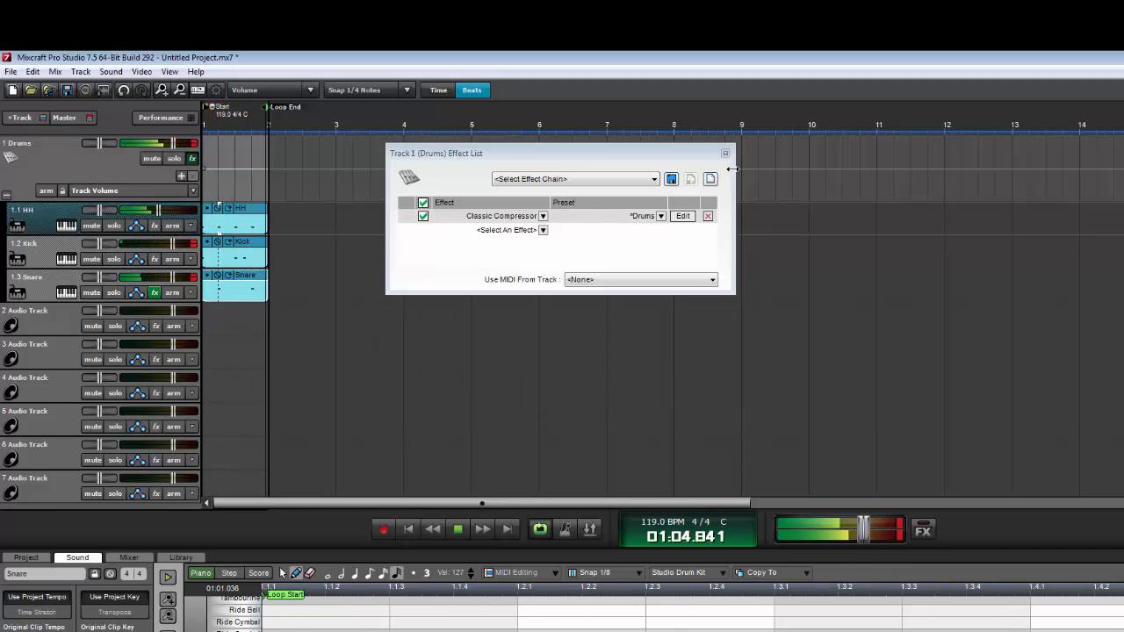
{"action": "left_click", "coordinate": [725, 153]}
{"action": "key", "text": "space"}
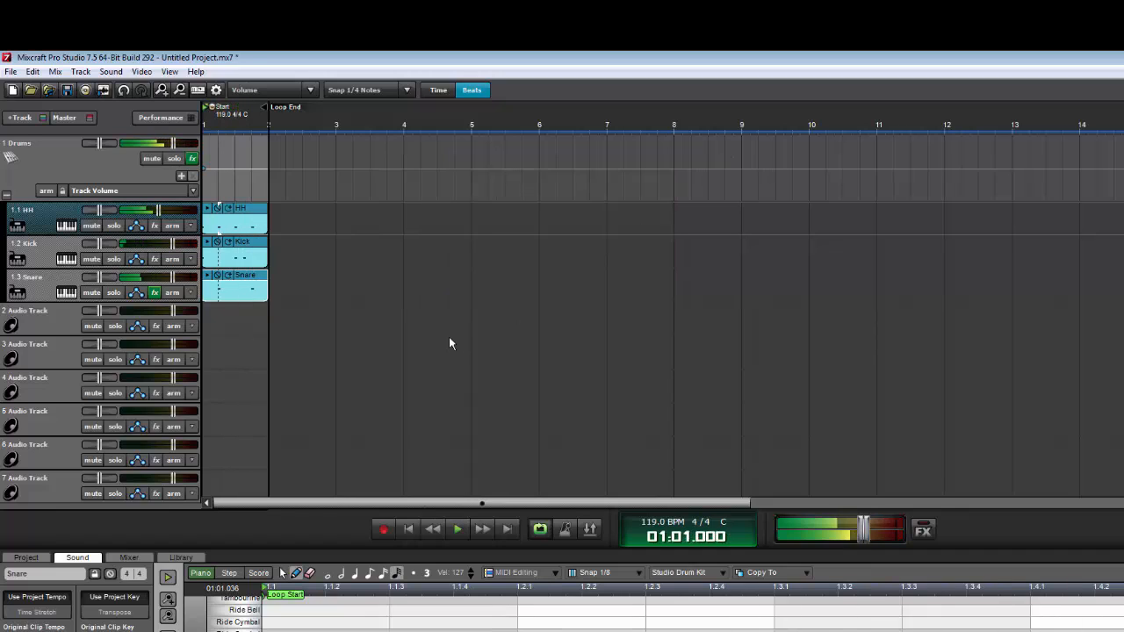